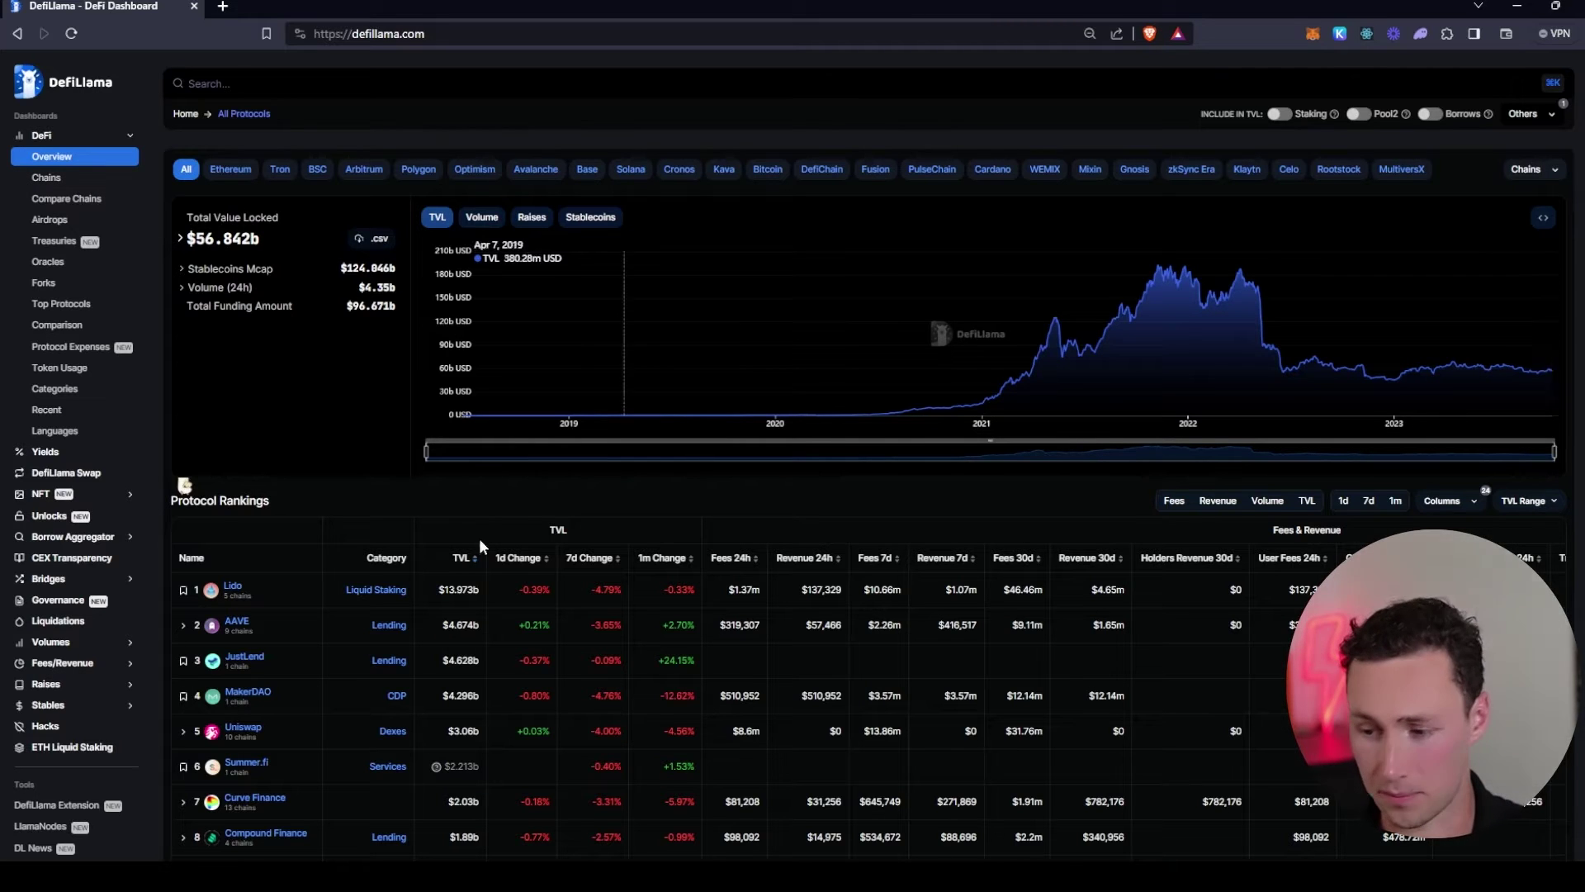
- Scroll through the protocol rankings down to the last rows and back up
scroll(325, 627, down, 2)
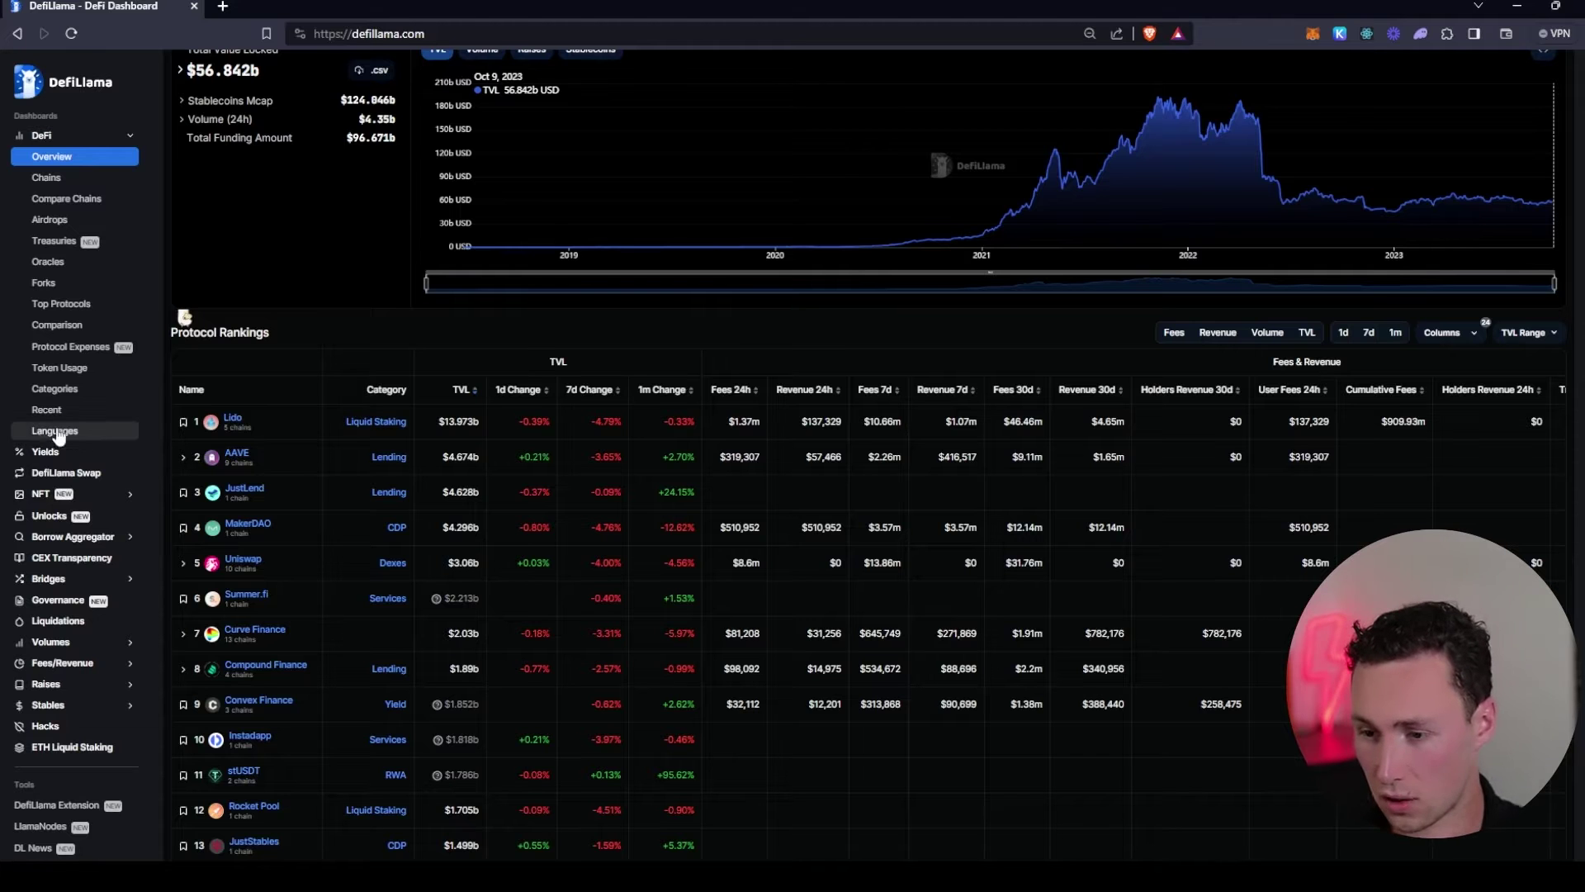
scroll(305, 502, up, 1)
scroll(306, 503, up, 1)
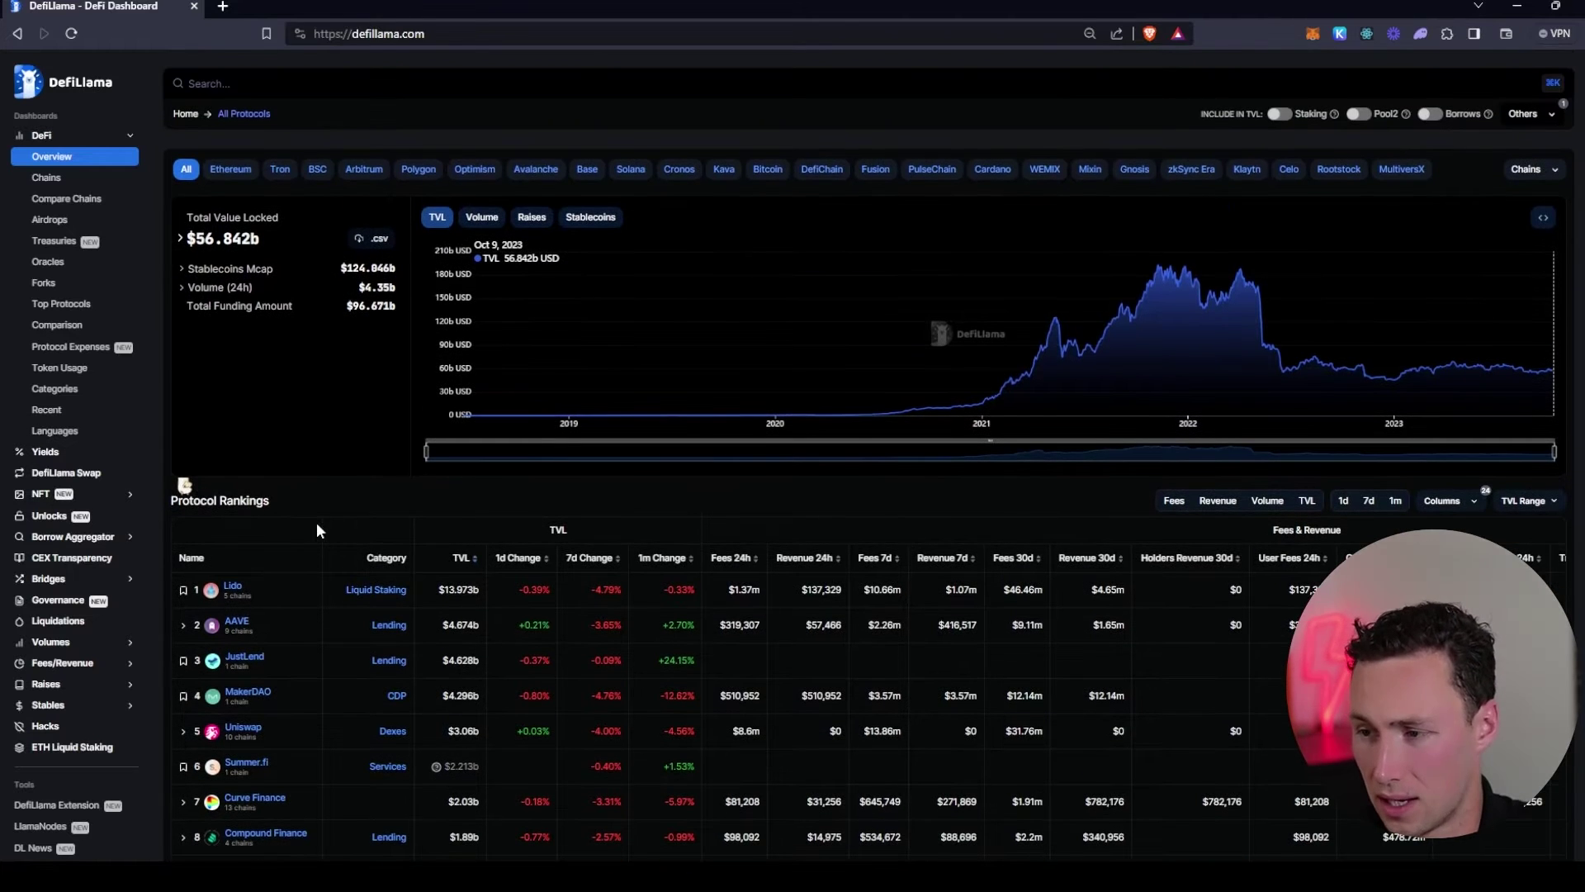
scroll(281, 537, down, 3)
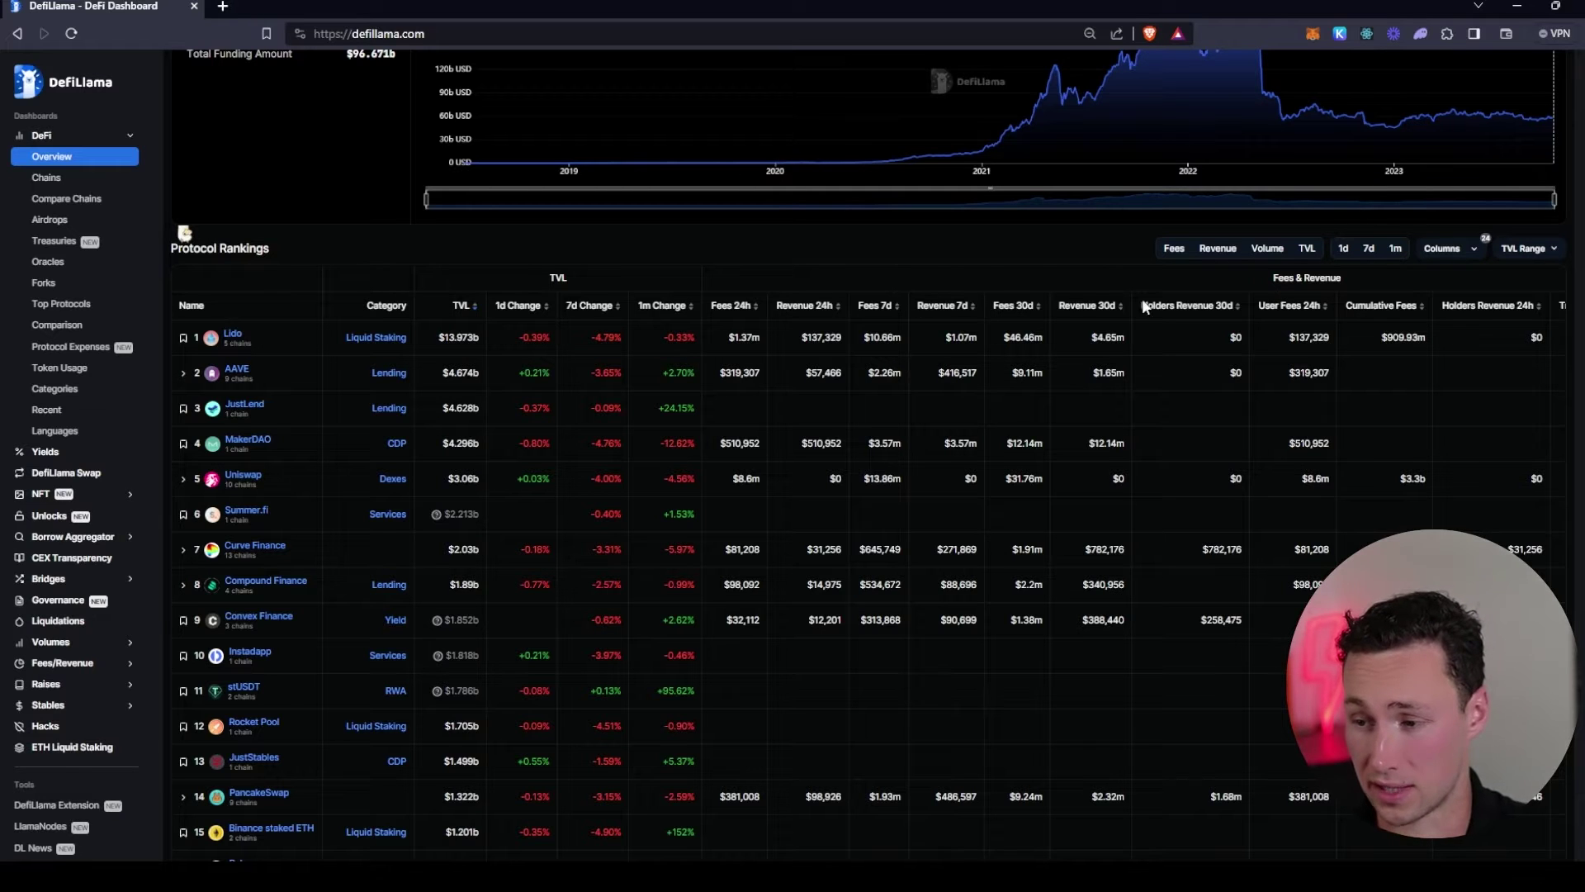
key(End)
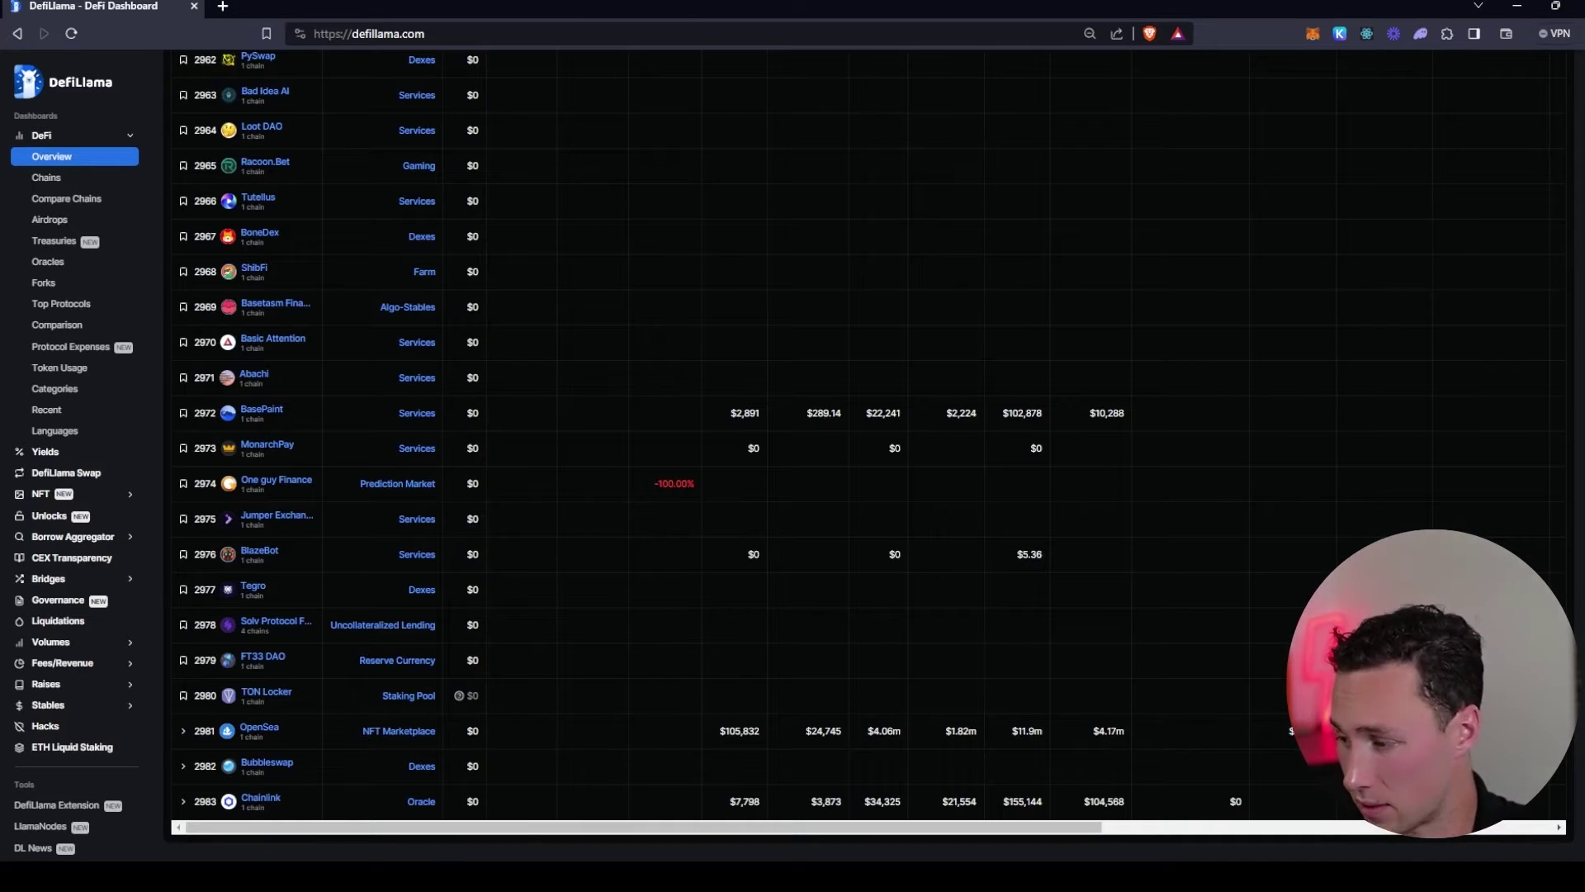
scroll(459, 746, up, 15)
scroll(424, 769, up, 20)
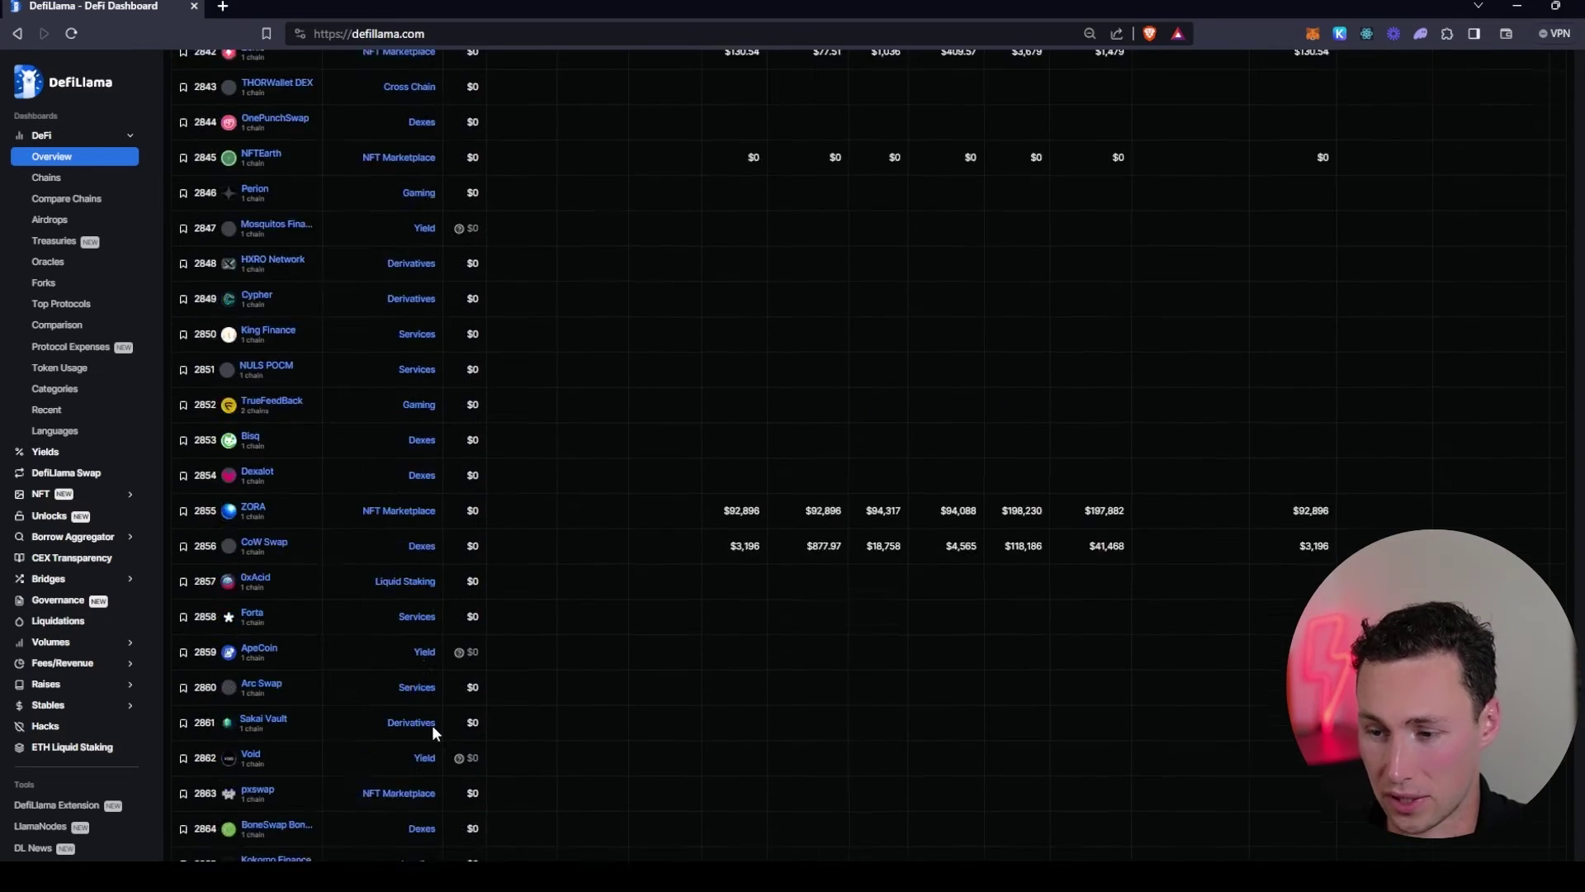
scroll(495, 759, up, 15)
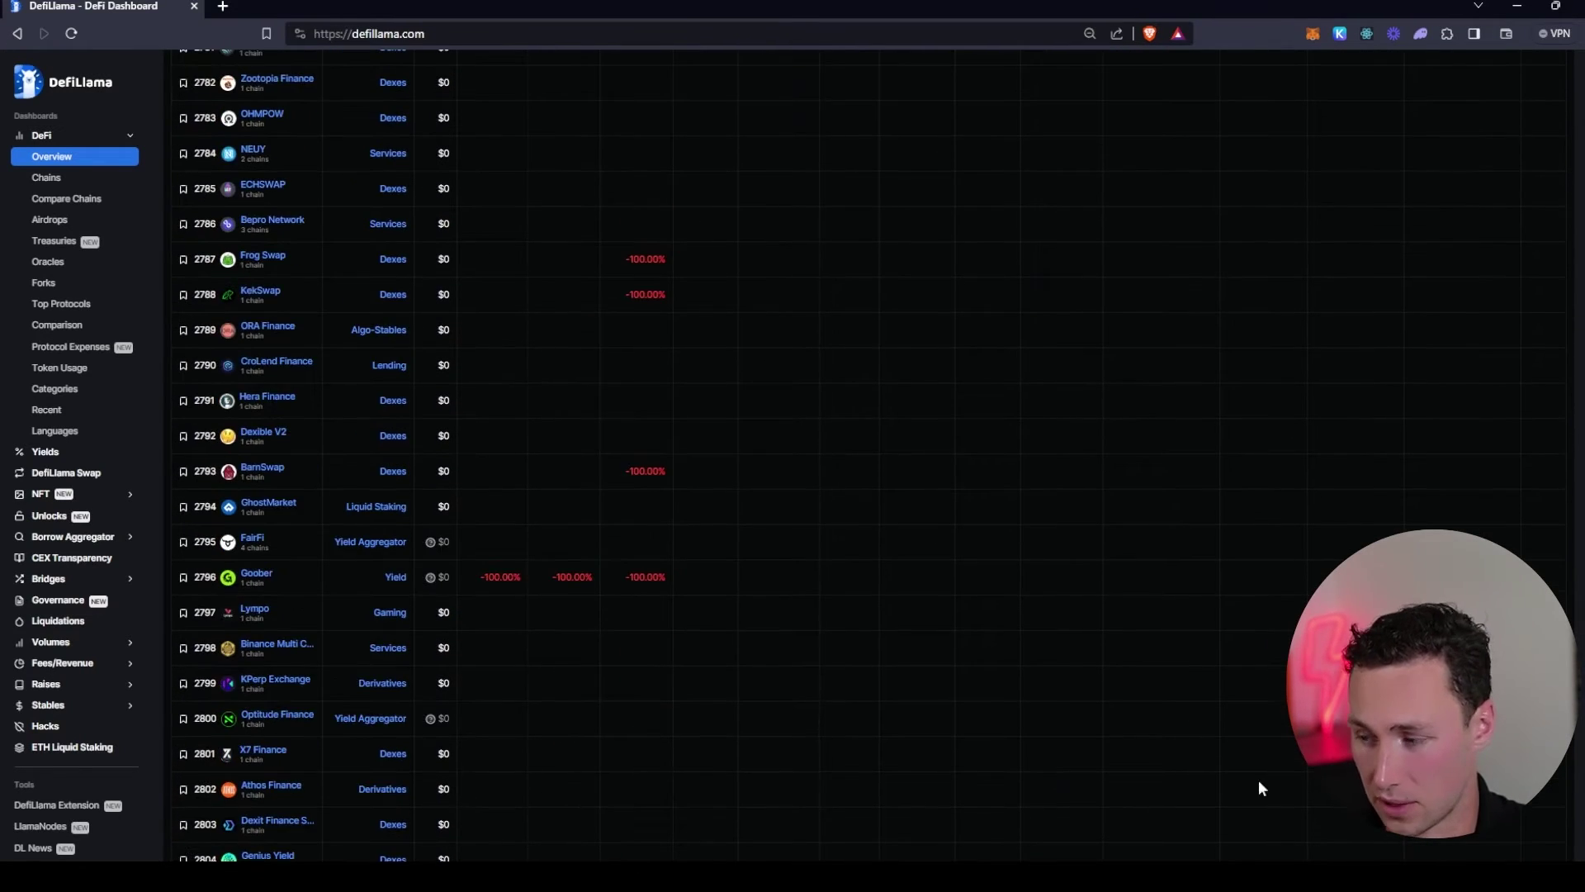
scroll(867, 454, up, 20)
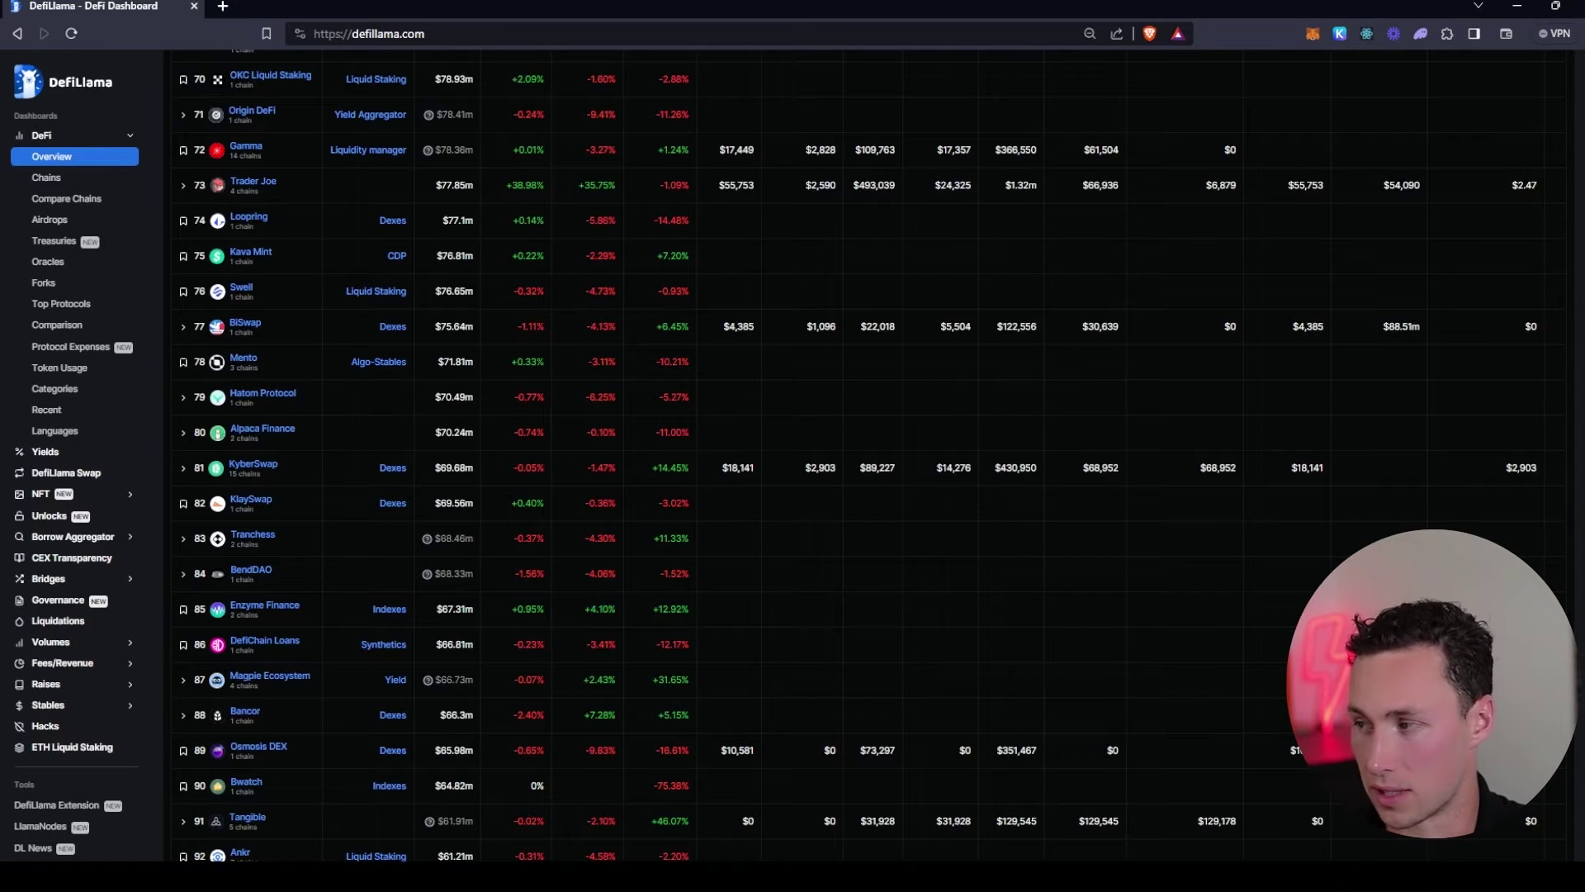
scroll(867, 454, up, 20)
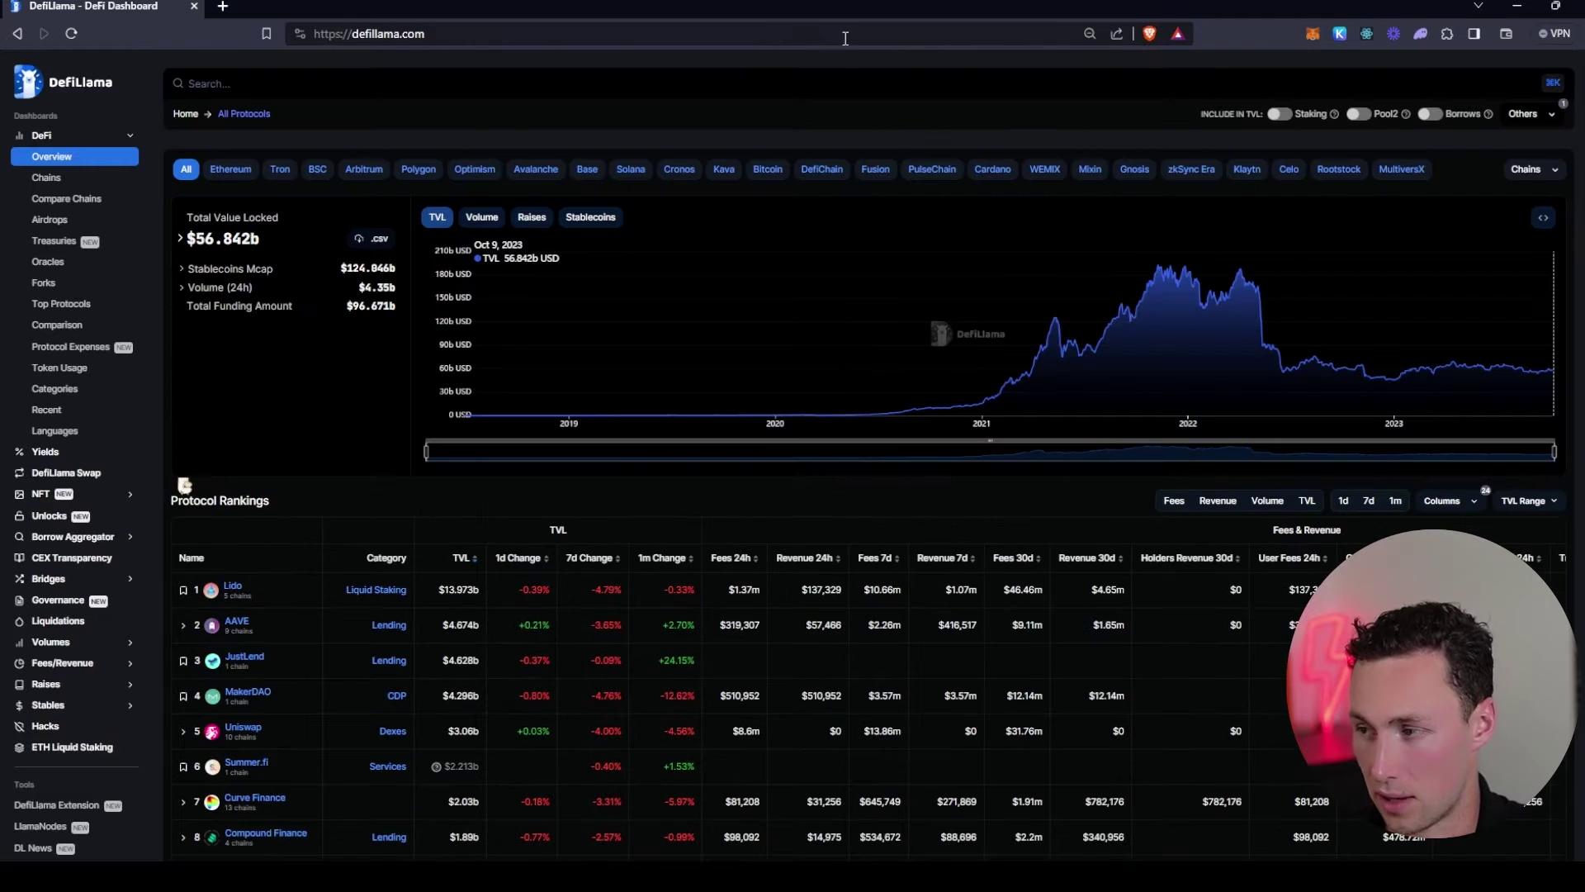
scroll(354, 578, down, 2)
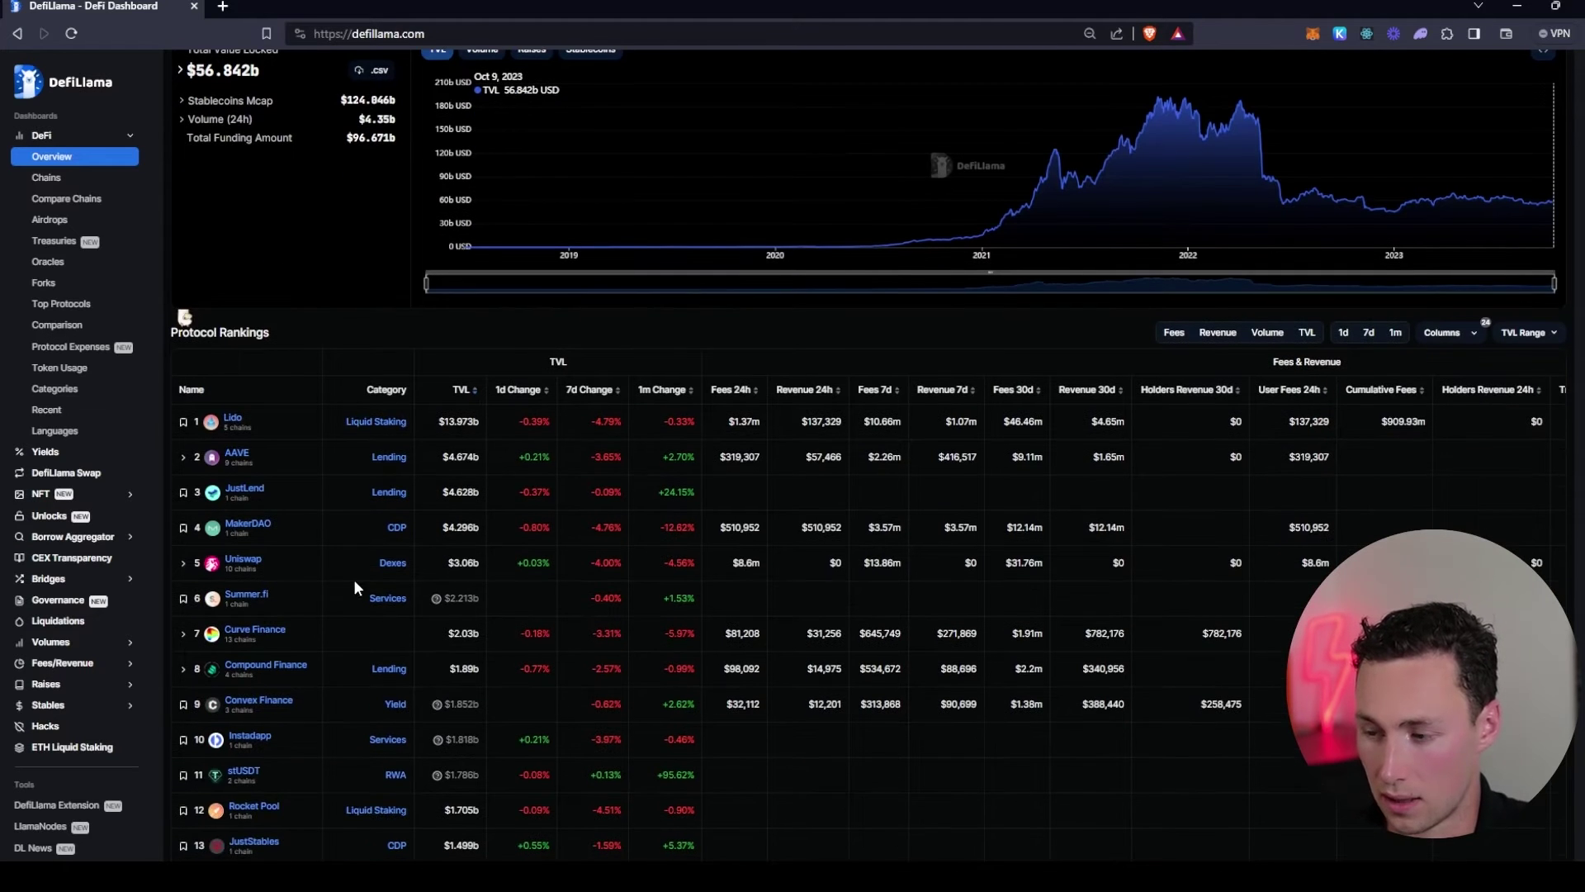
scroll(359, 504, down, 1)
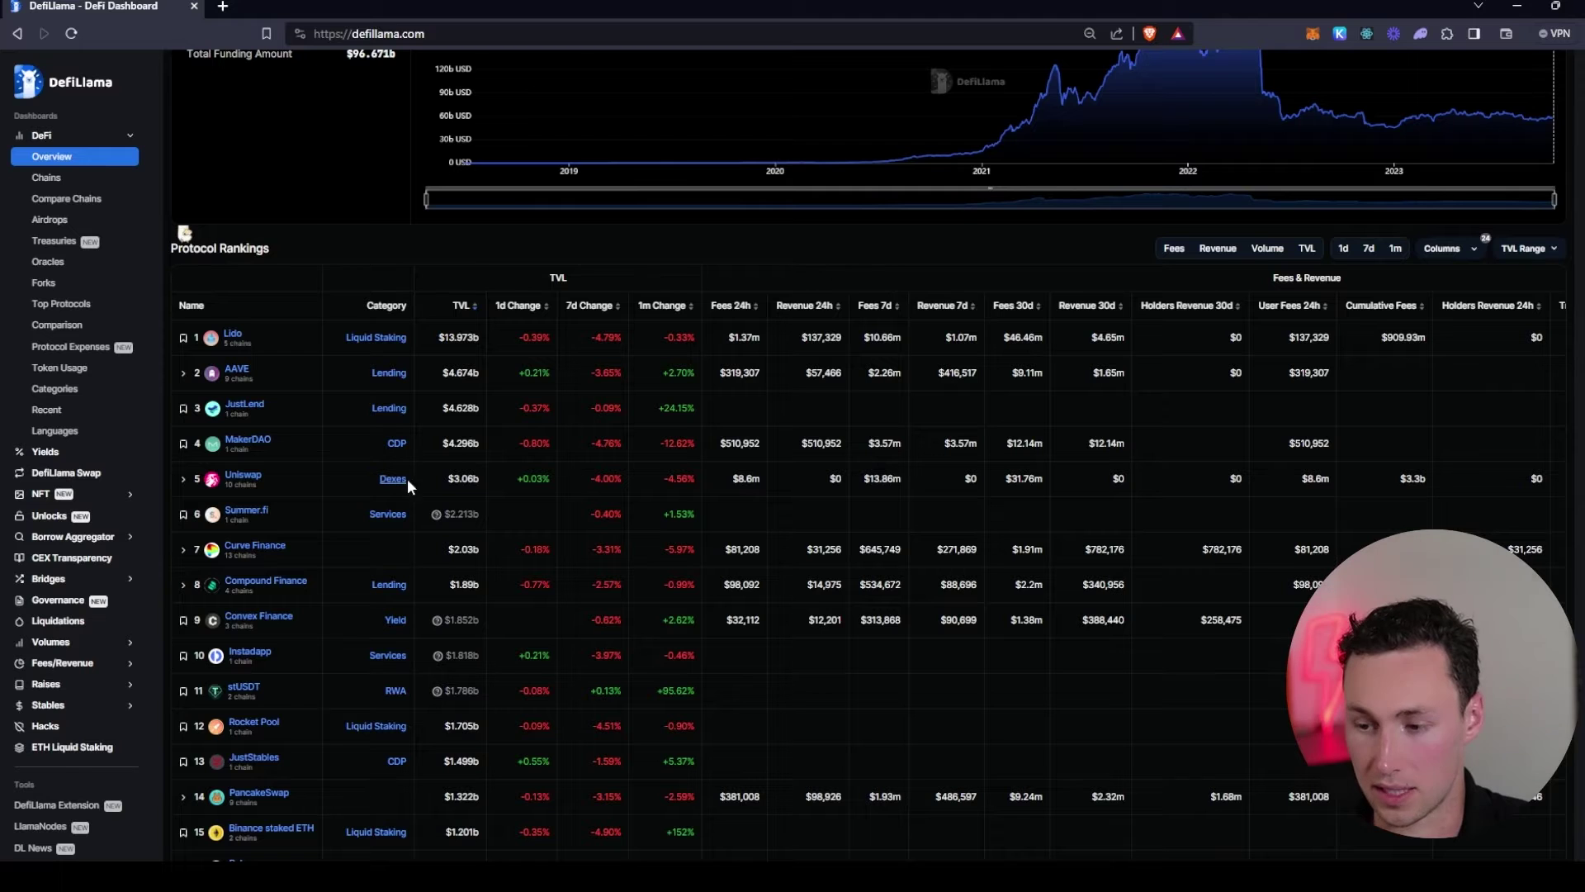
scroll(401, 594, down, 1)
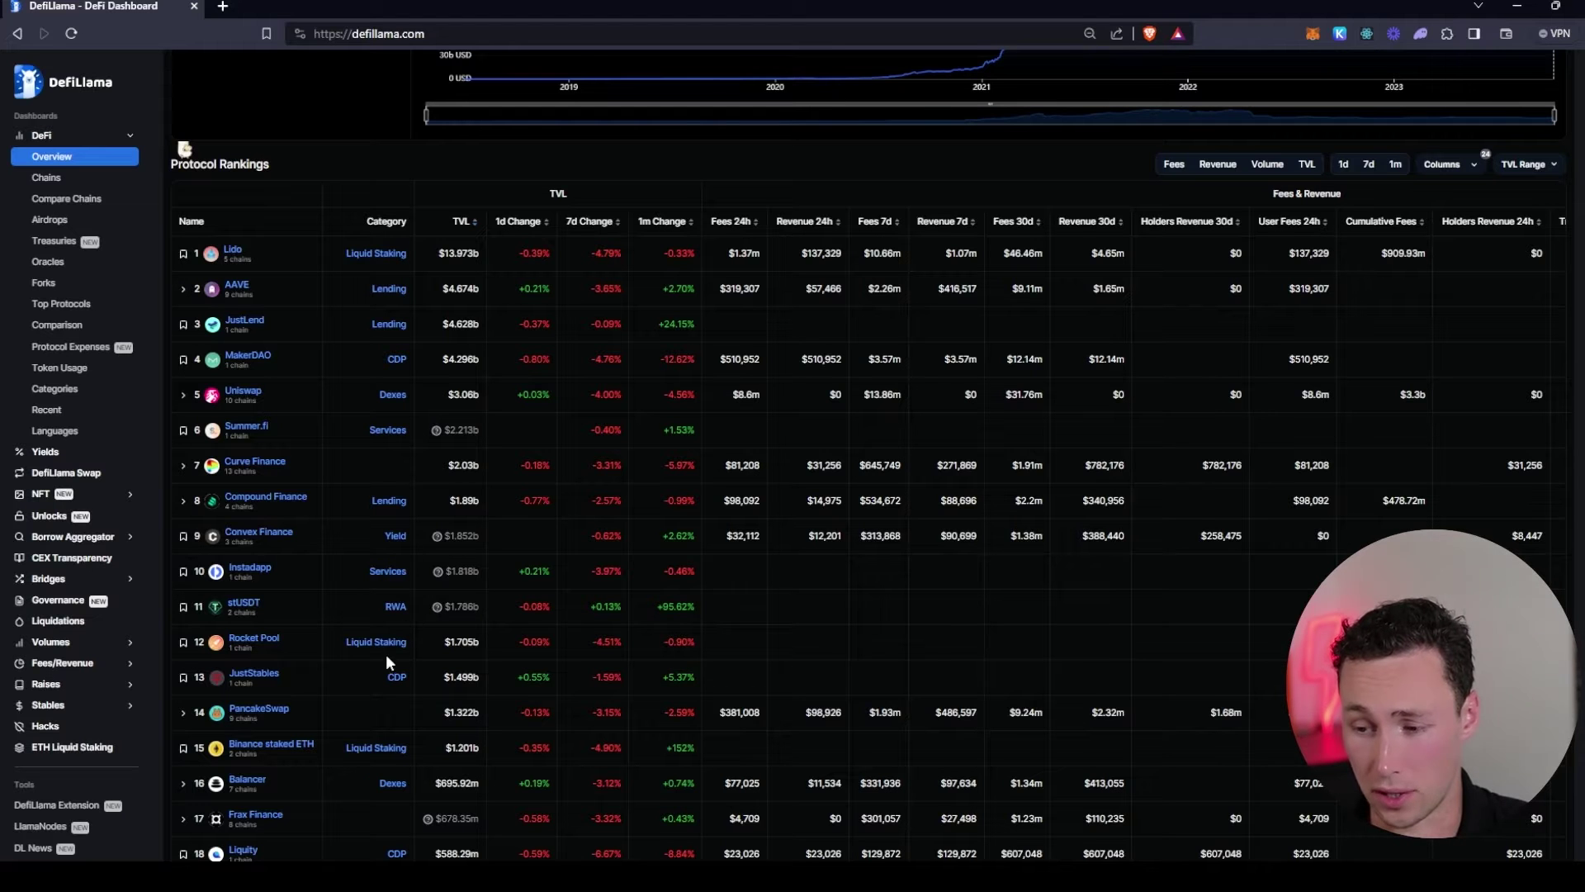
scroll(392, 632, down, 6)
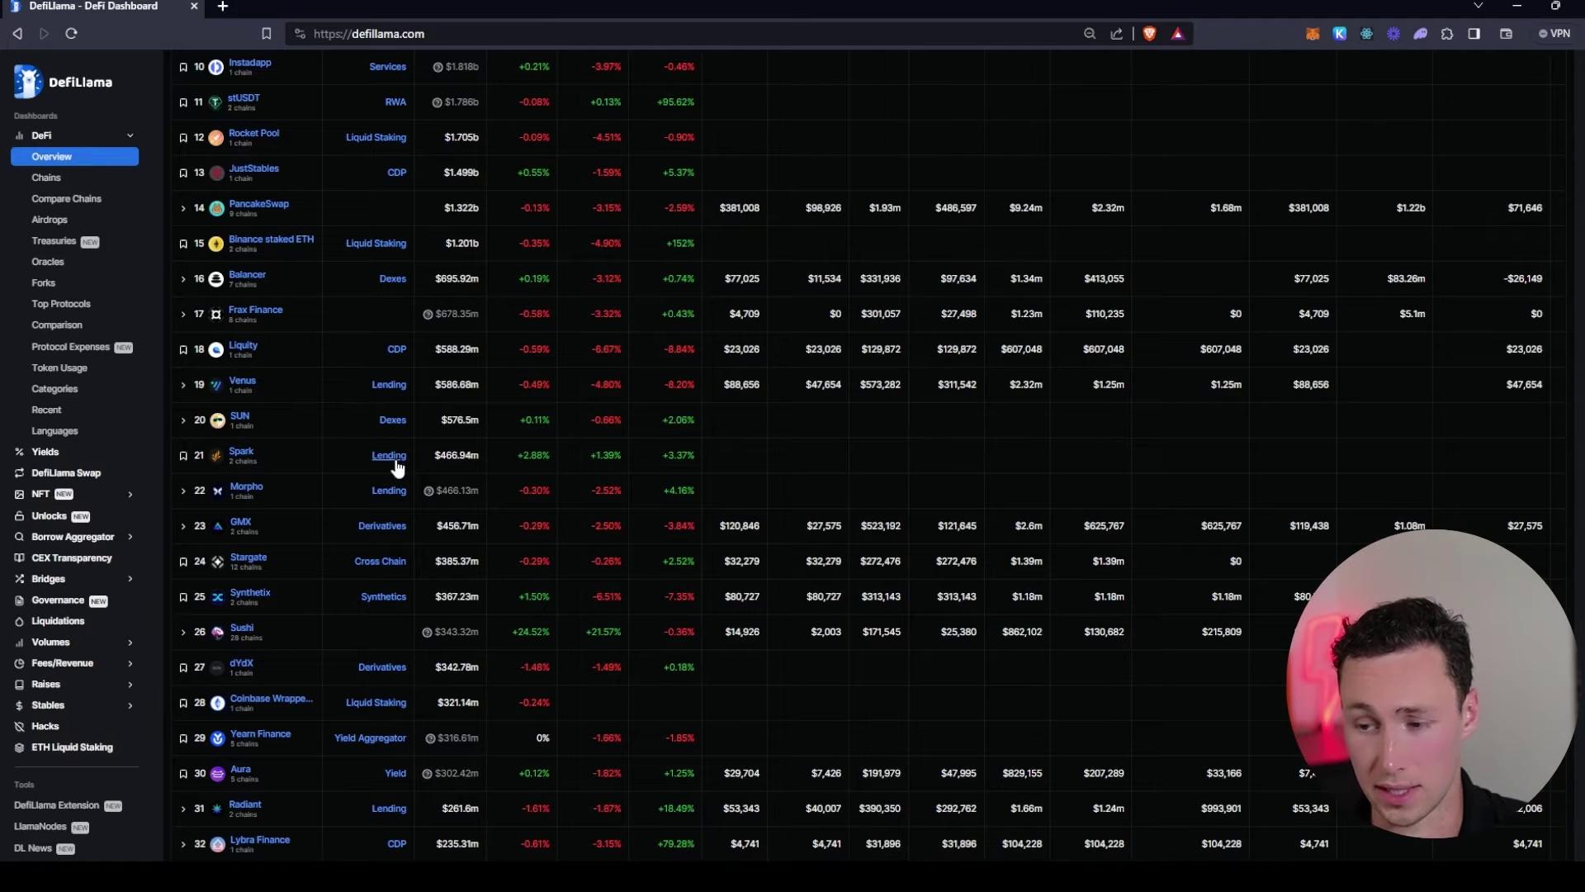
scroll(363, 483, up, 1)
scroll(360, 478, up, 9)
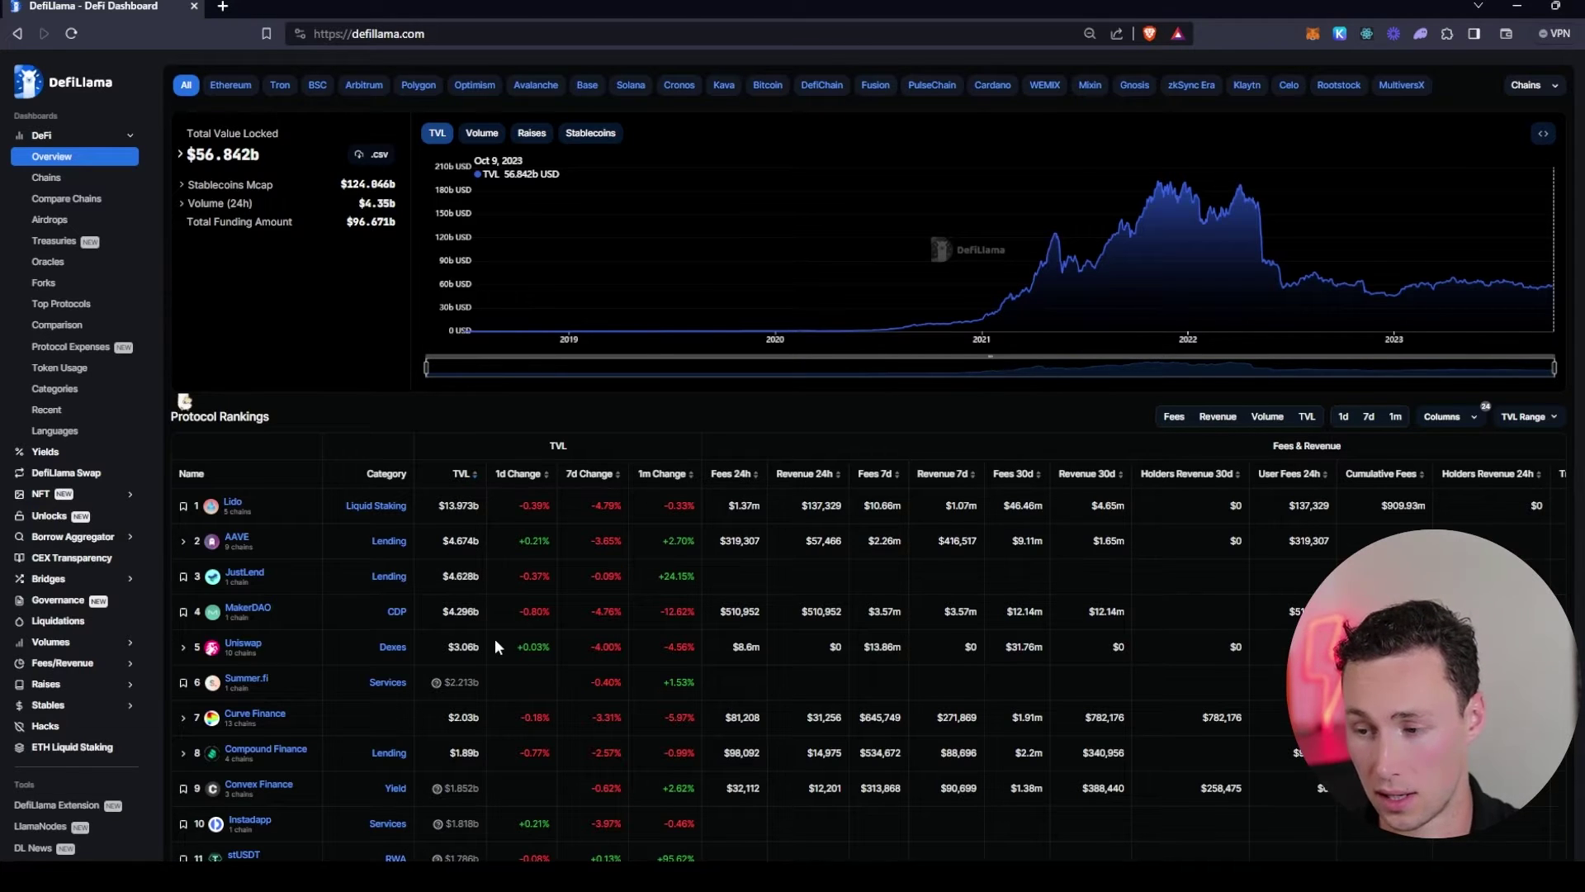
scroll(493, 638, down, 1)
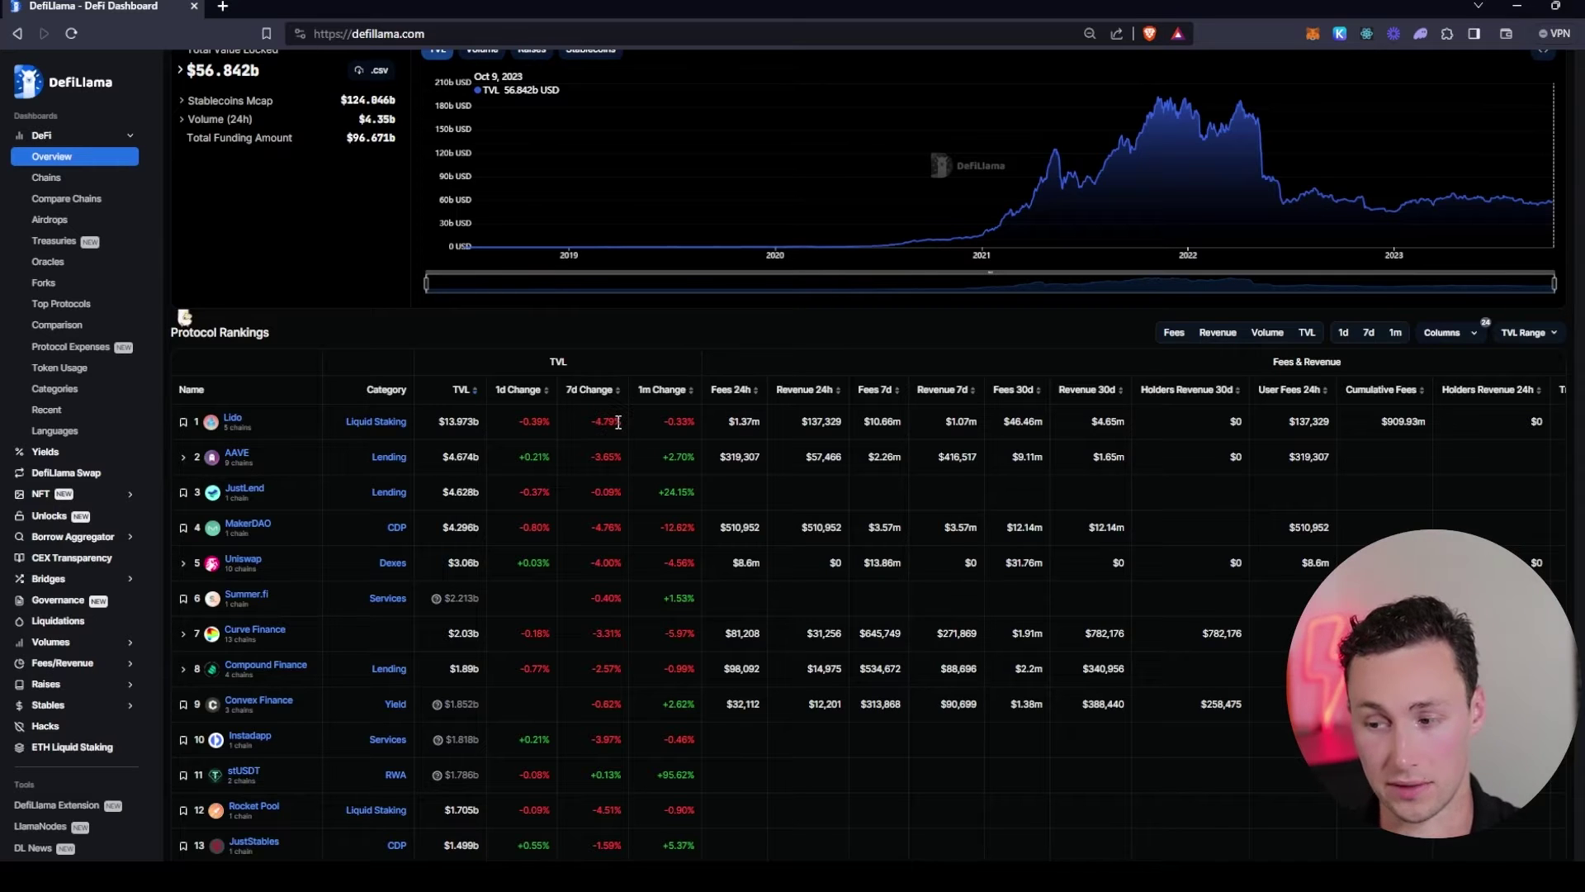
- Highlight Lido's 7-day change figure in the rankings
drag(617, 423, 592, 421)
click(593, 421)
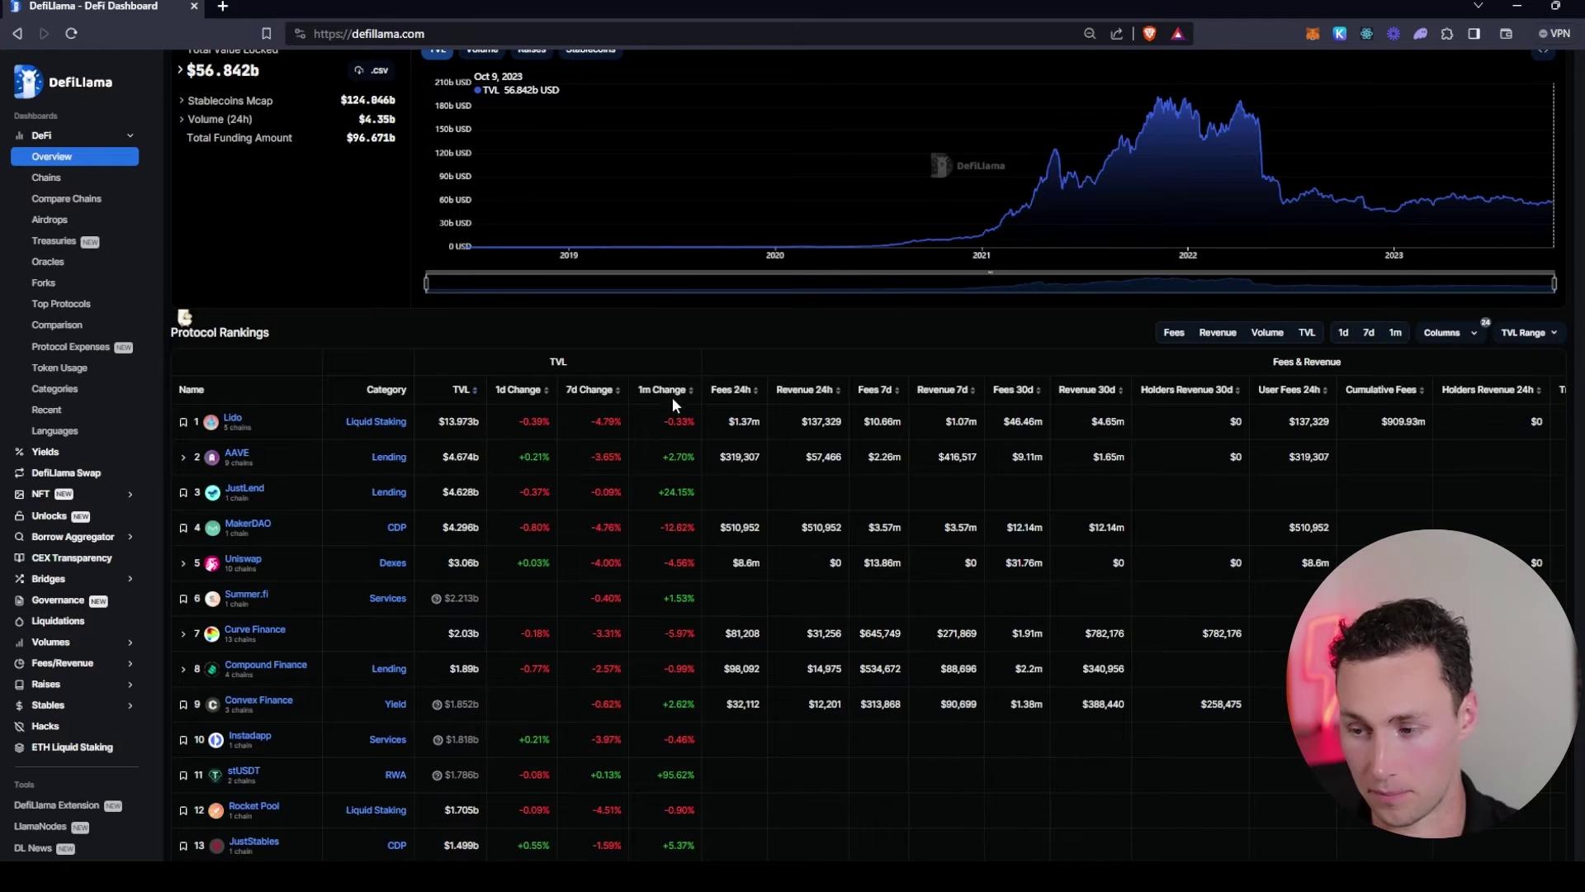
scroll(416, 249, down, 5)
scroll(574, 325, up, 2)
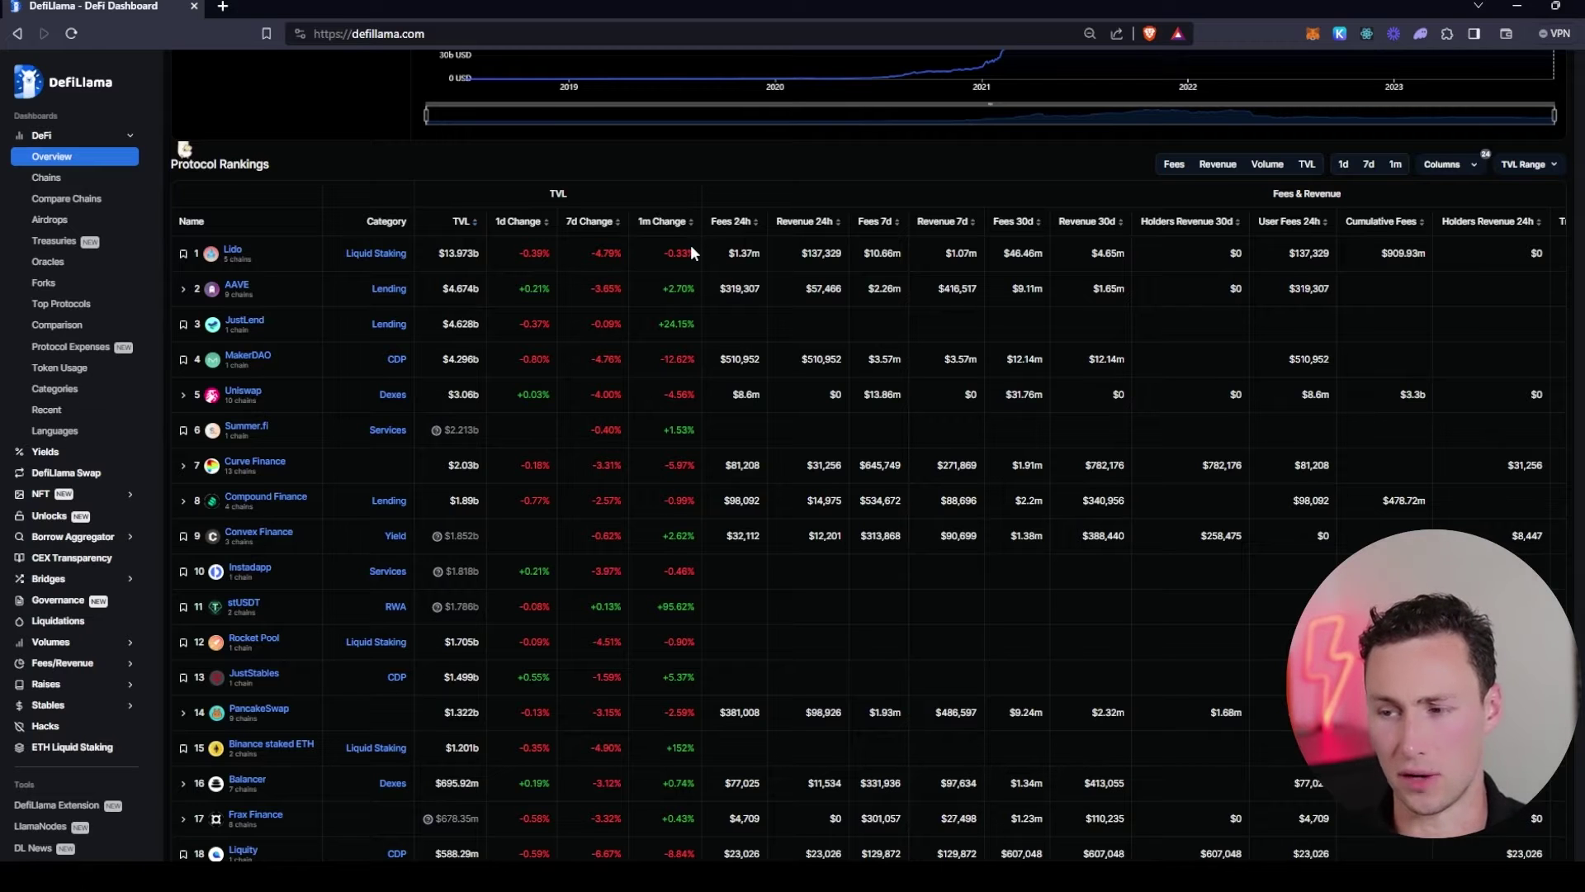
scroll(614, 459, down, 2)
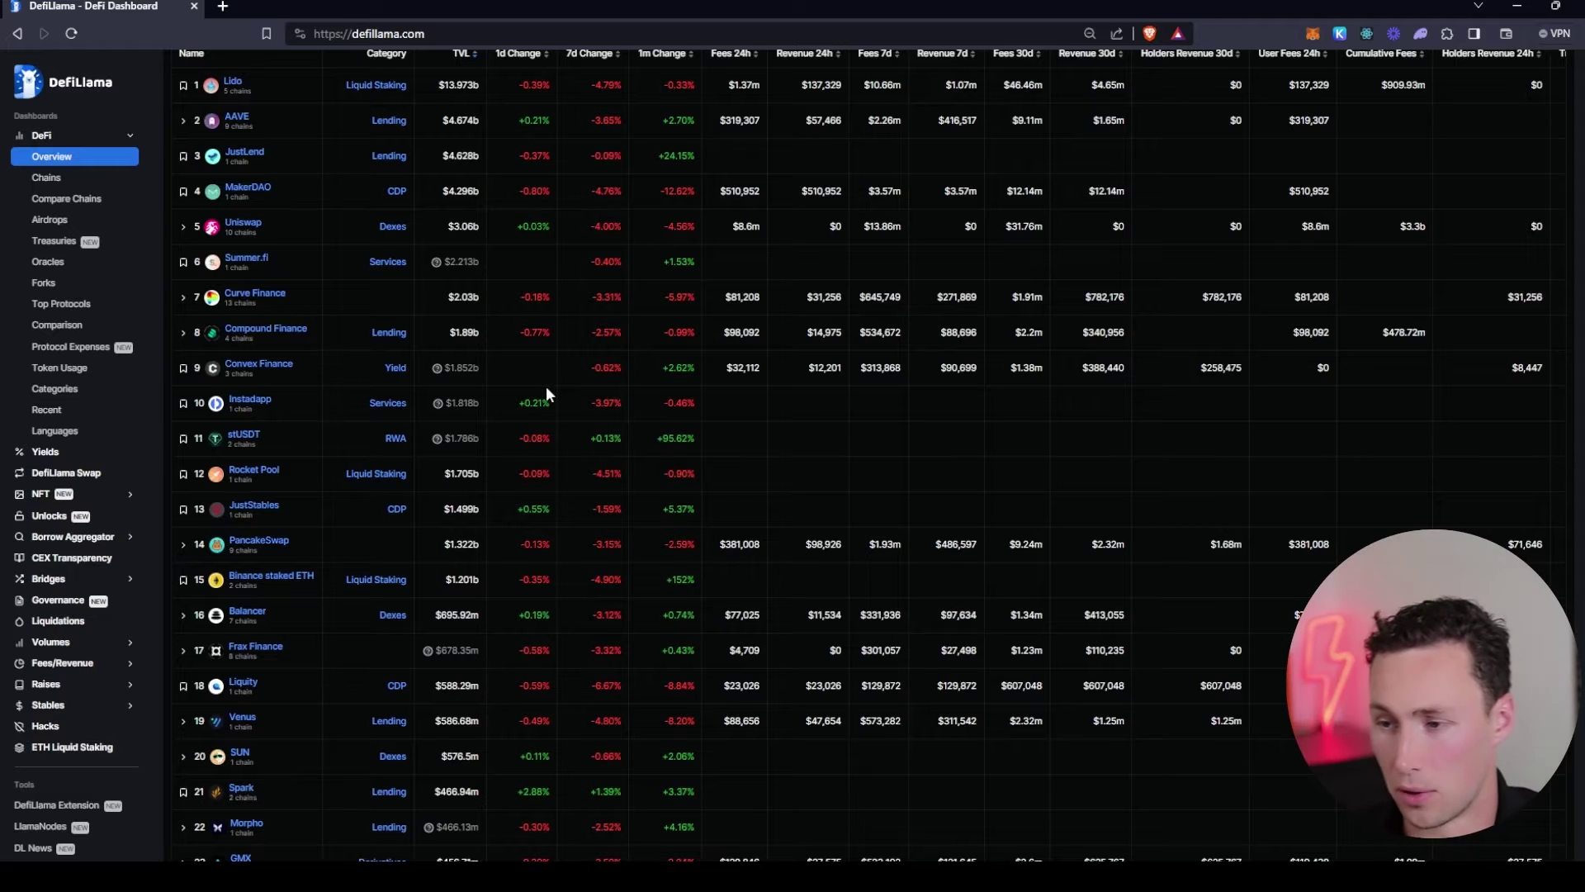
scroll(546, 385, up, 1)
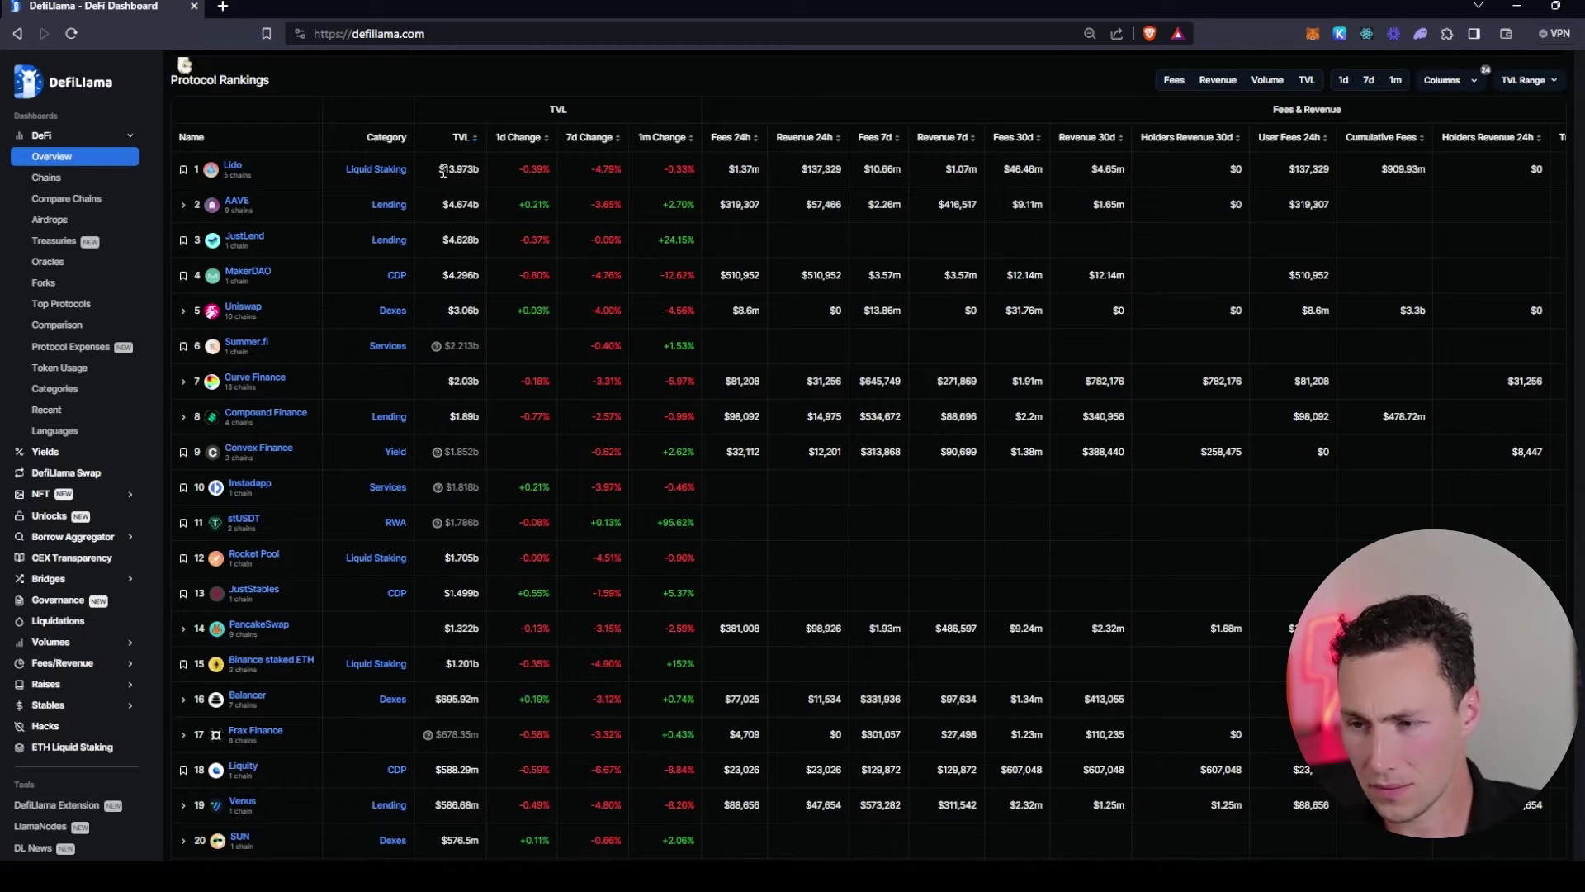
- Highlight Lido's $13.973b TVL, then sort the rankings by Fees 24h
drag(444, 171, 477, 173)
click(477, 173)
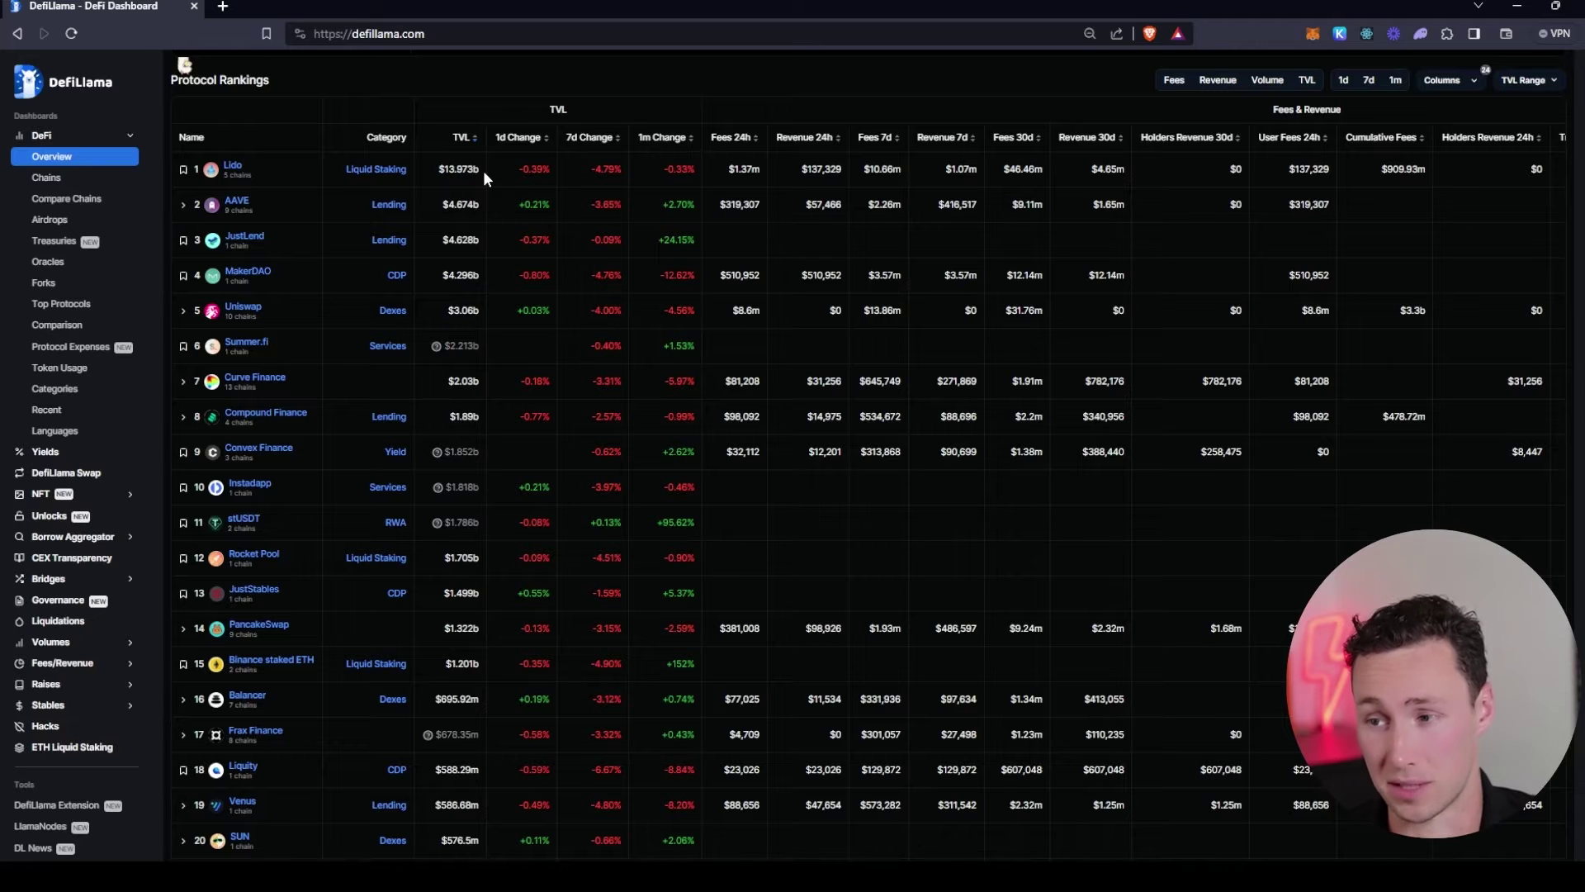
scroll(506, 209, down, 5)
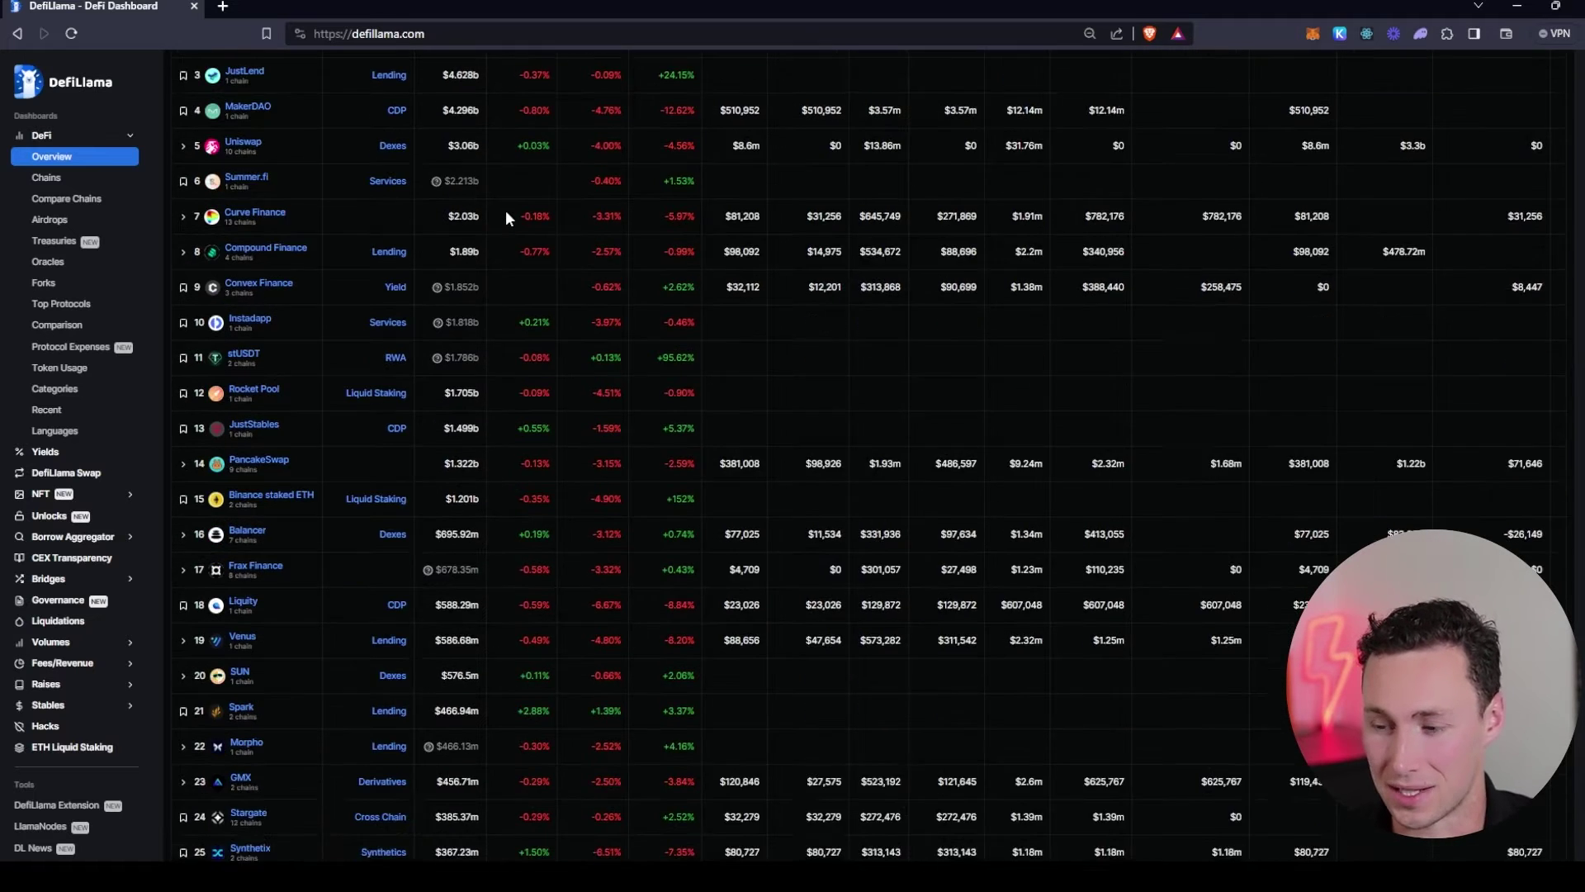
scroll(506, 211, down, 3)
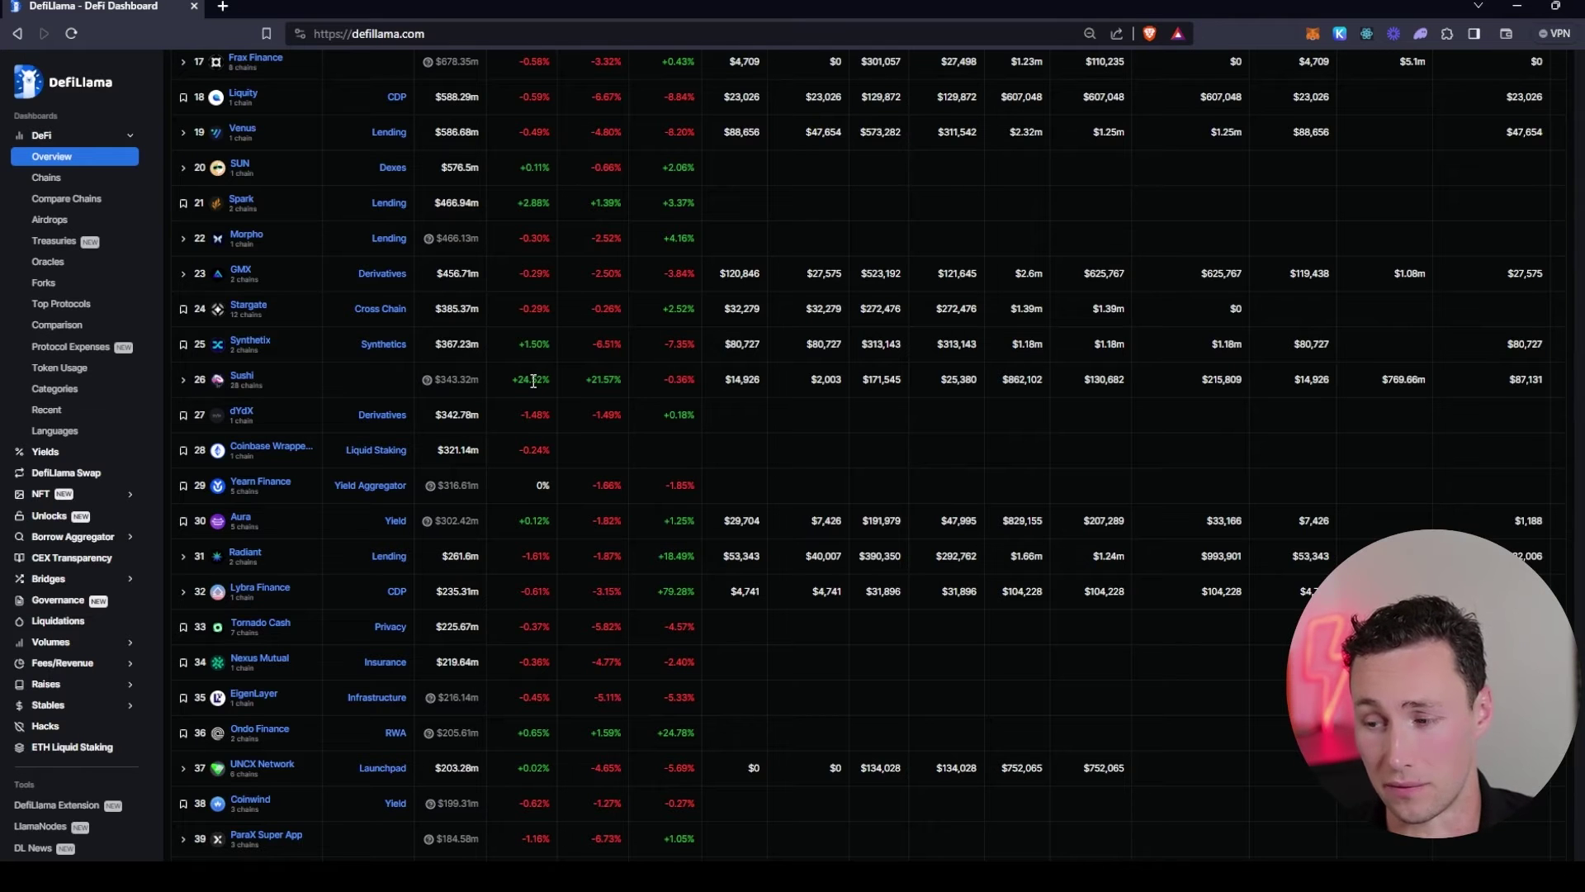
scroll(534, 380, up, 10)
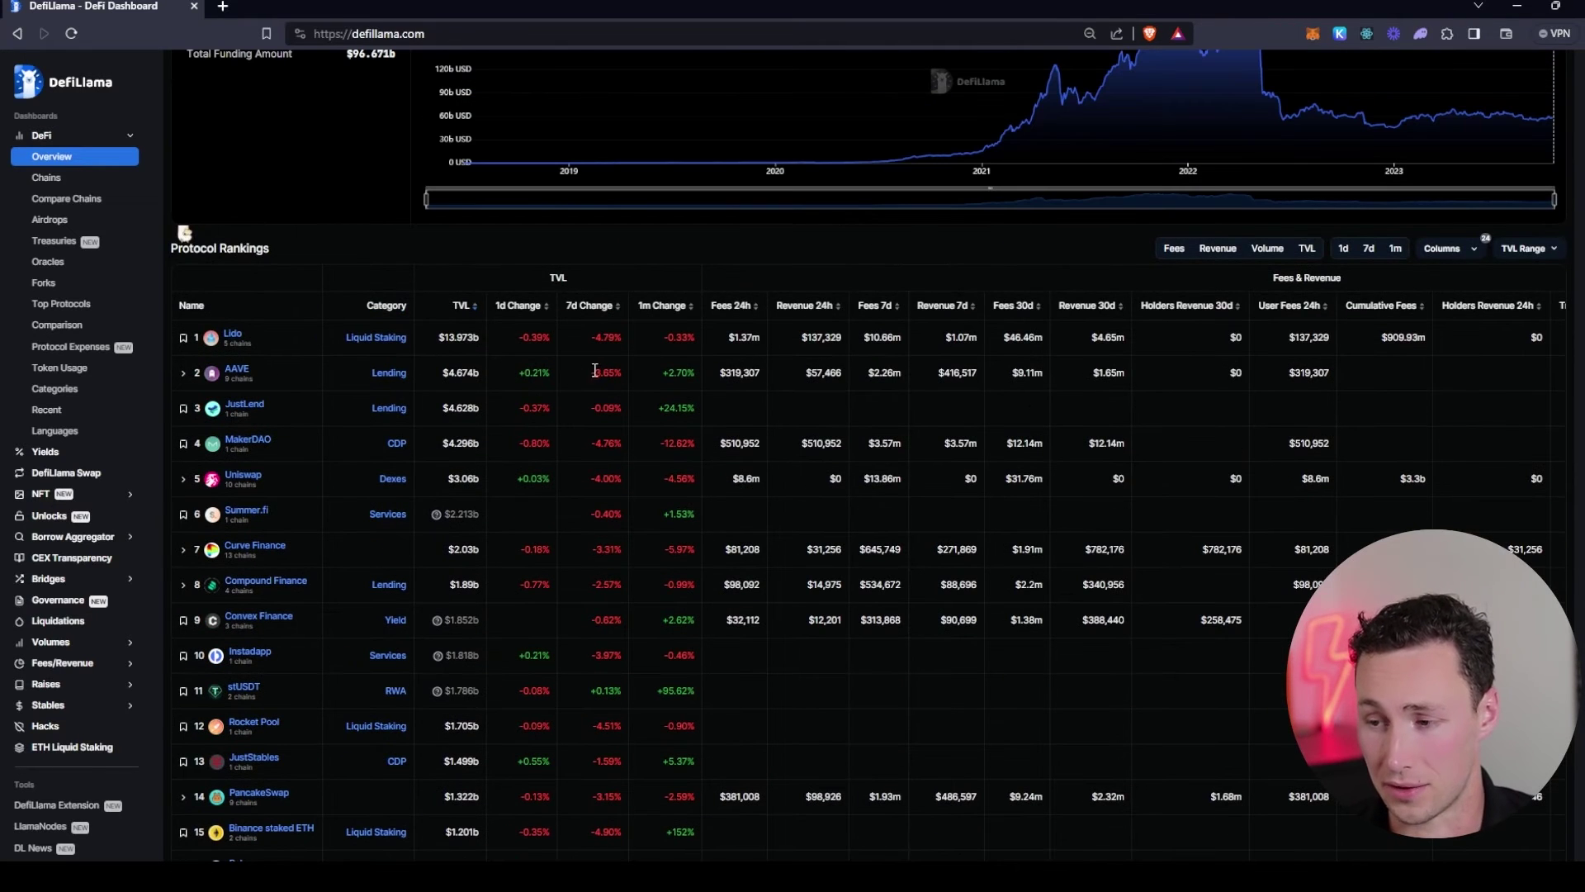
scroll(305, 650, down, 3)
scroll(388, 589, up, 3)
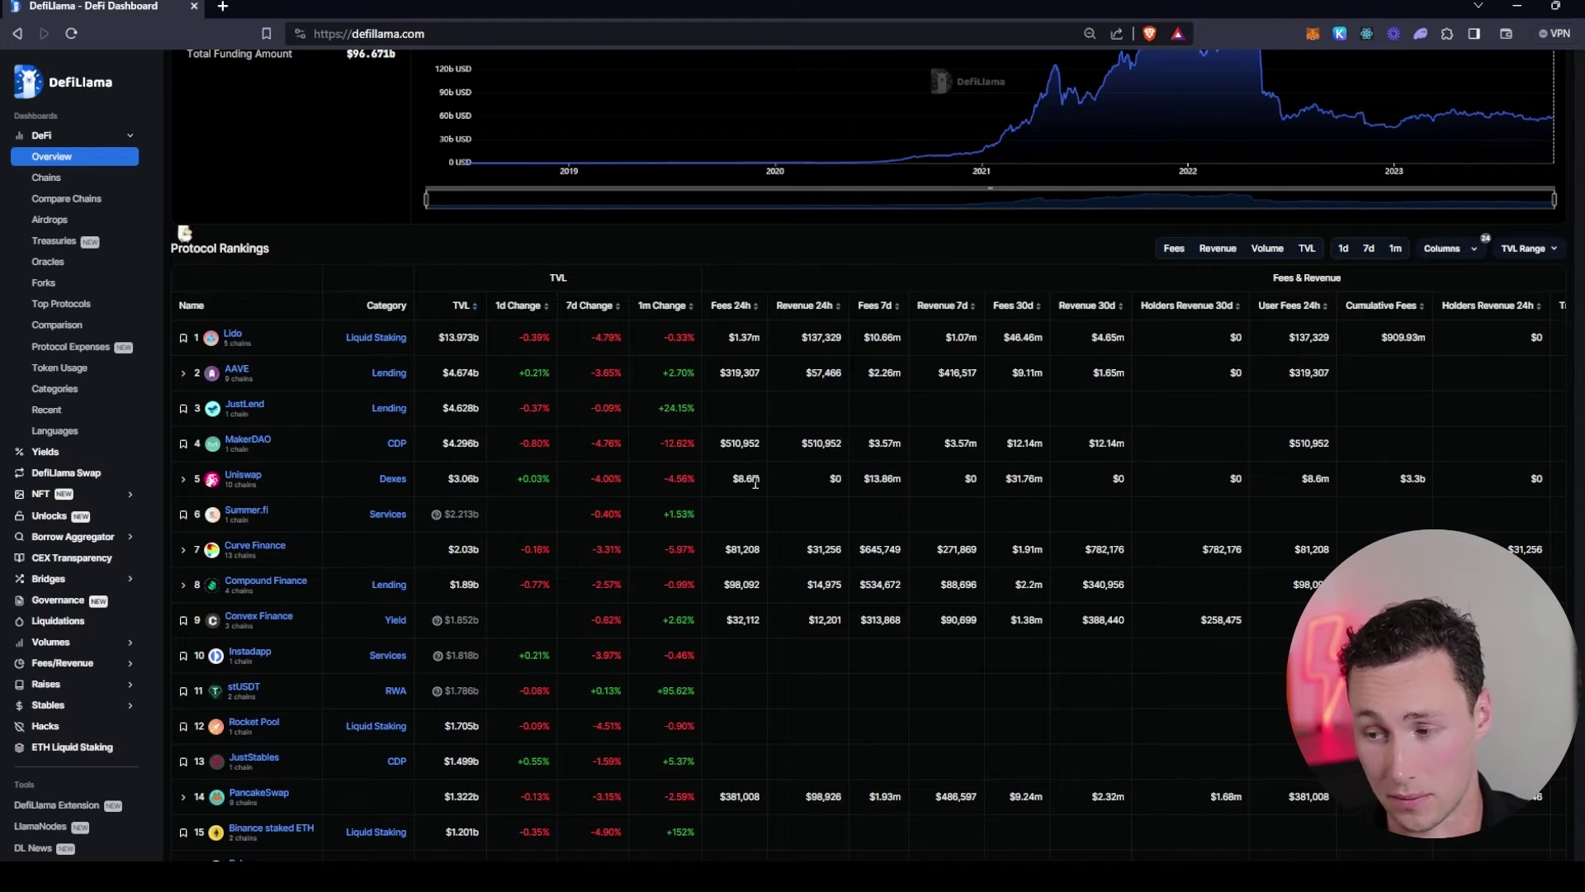
scroll(754, 480, down, 1)
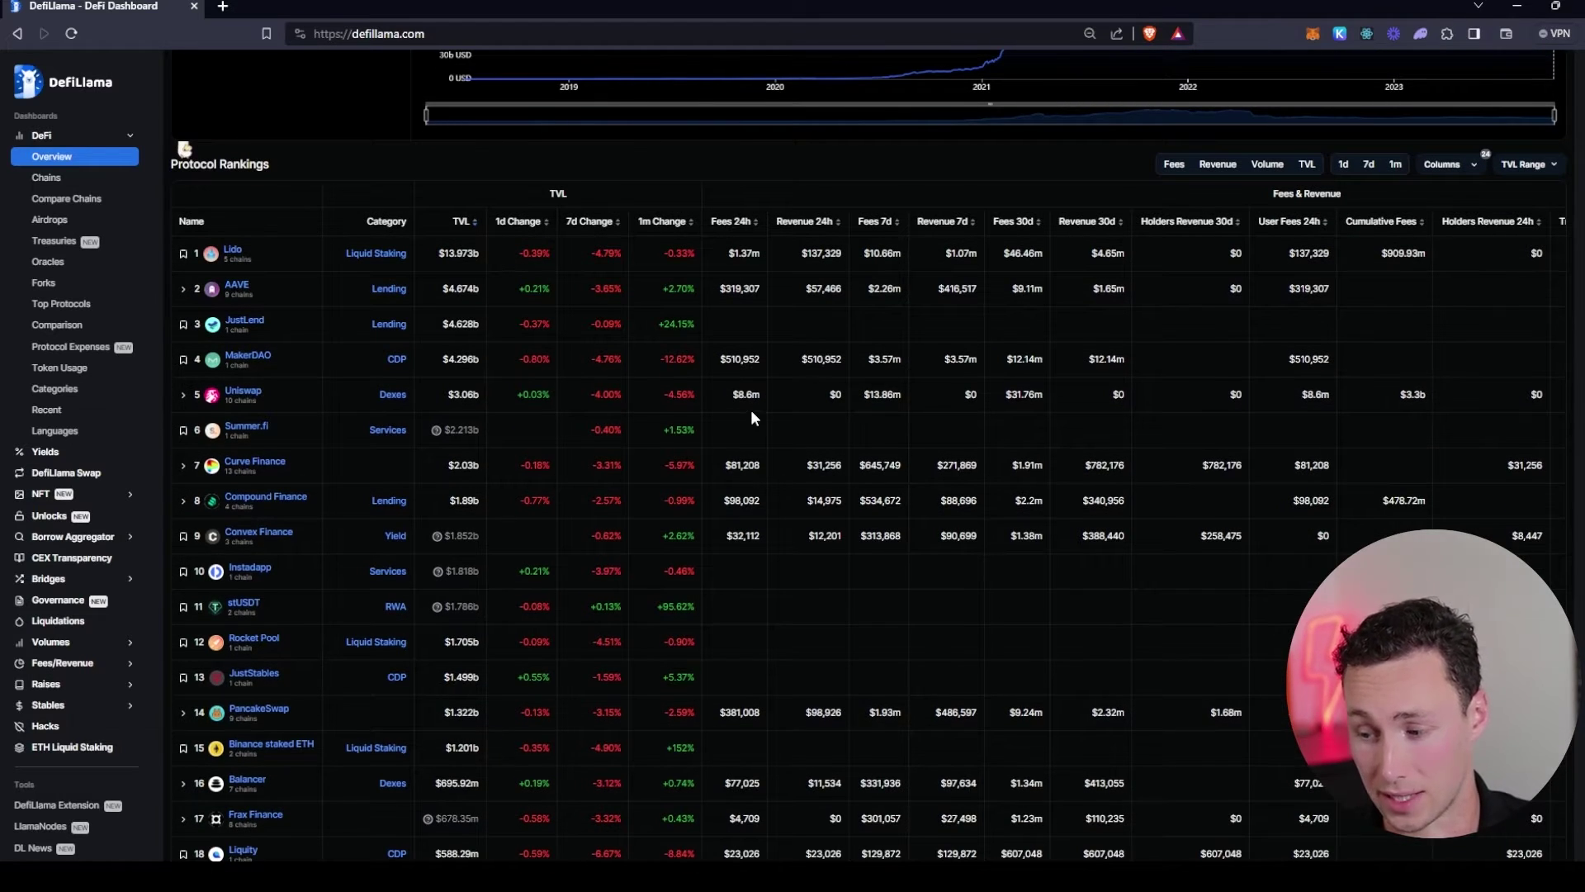
scroll(750, 409, down, 2)
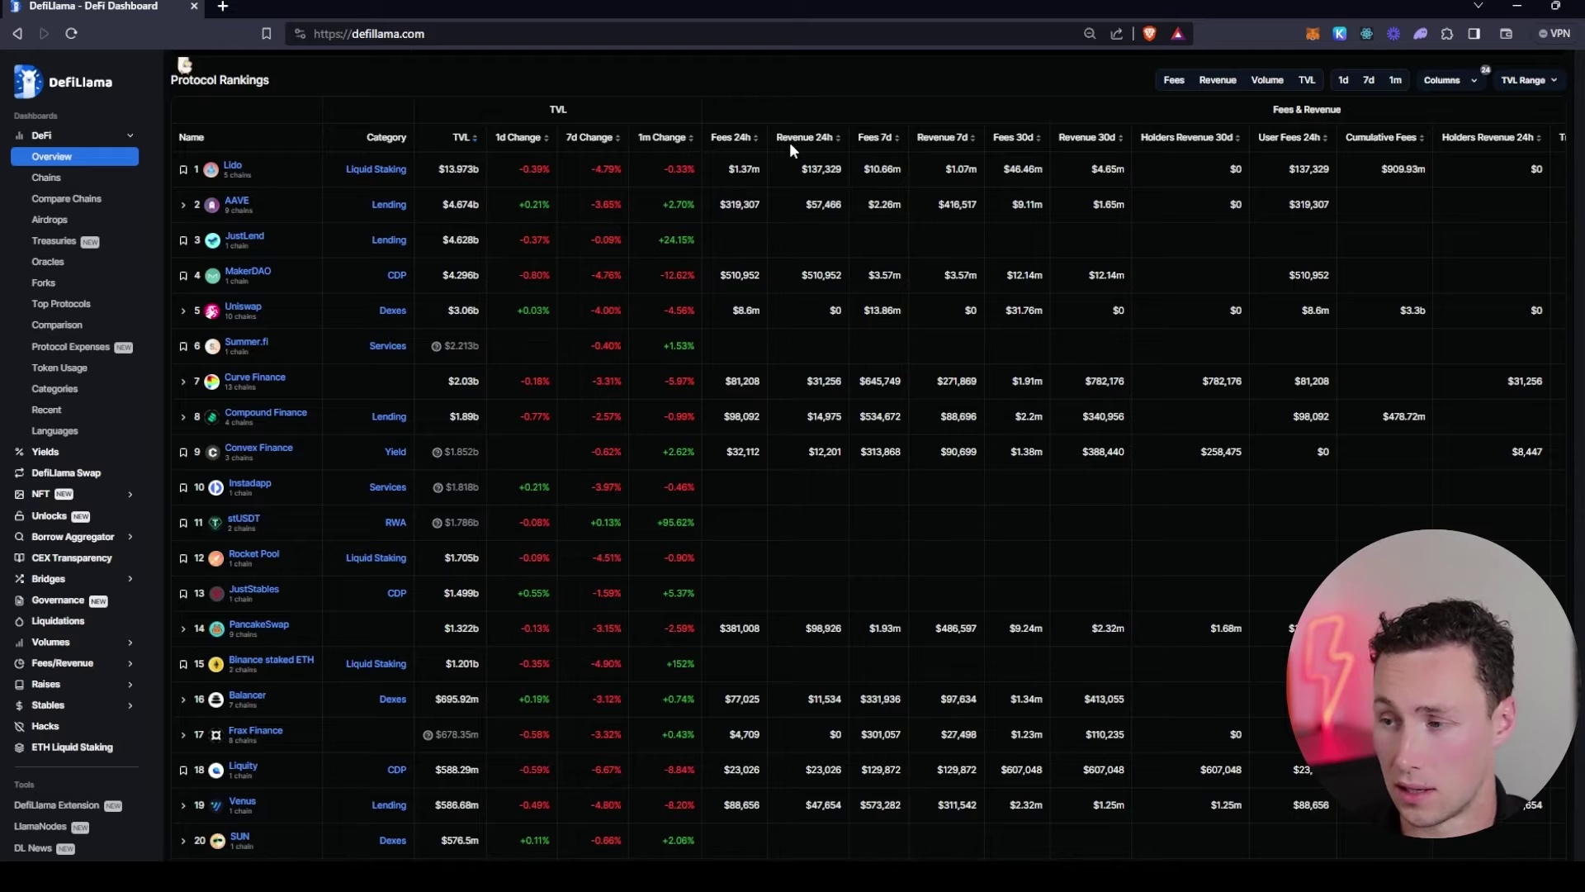
click(732, 137)
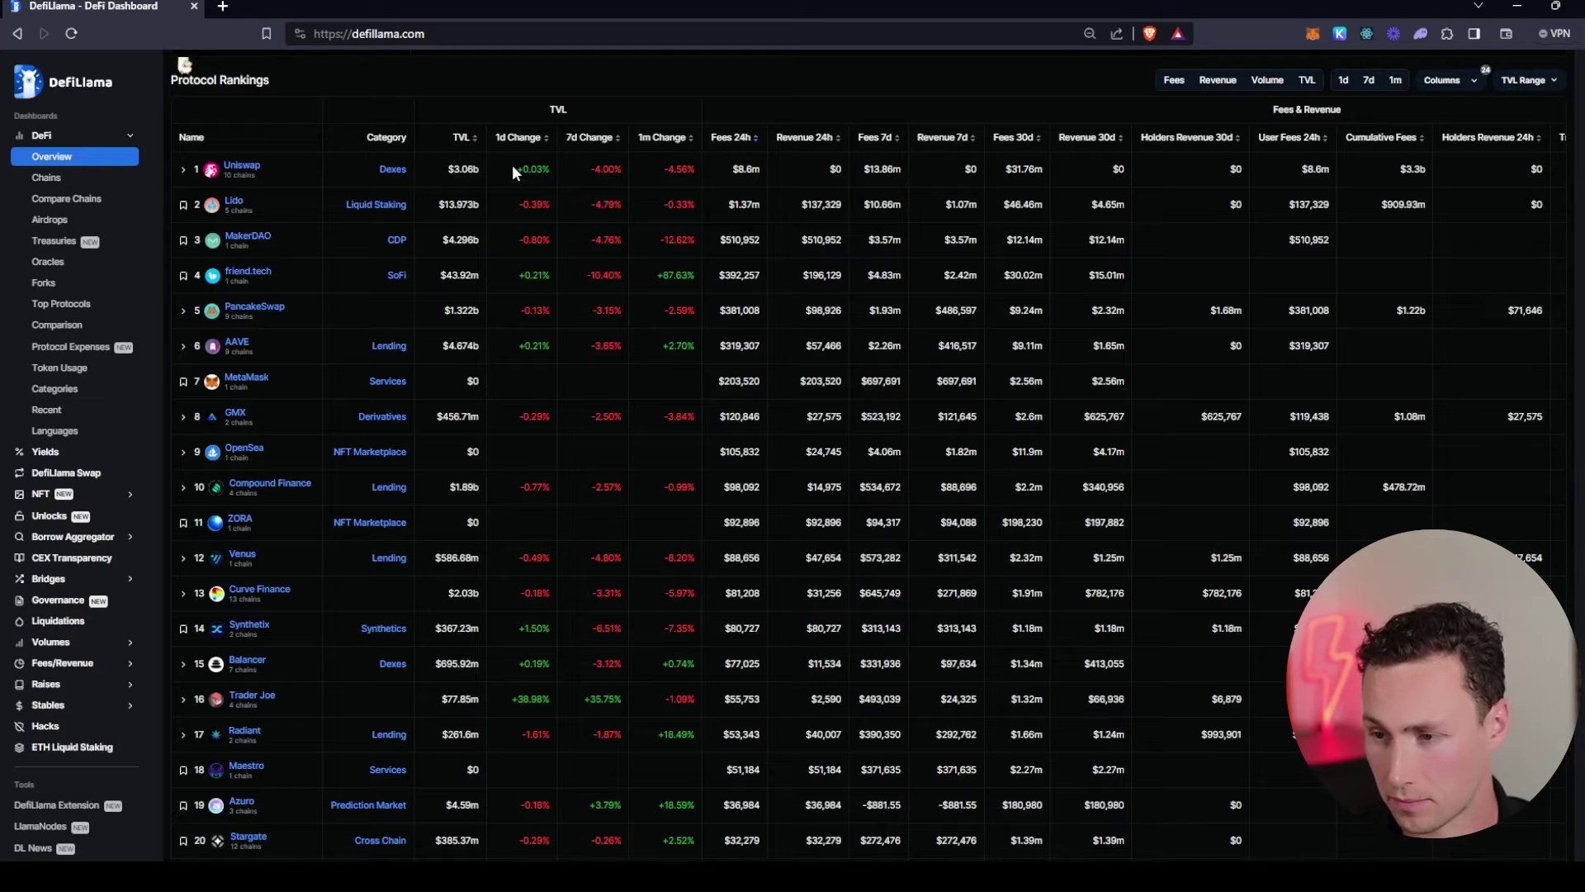
- Re-sort the rankings by TVL and highlight MakerDAO's 24h fee and revenue figures
click(460, 142)
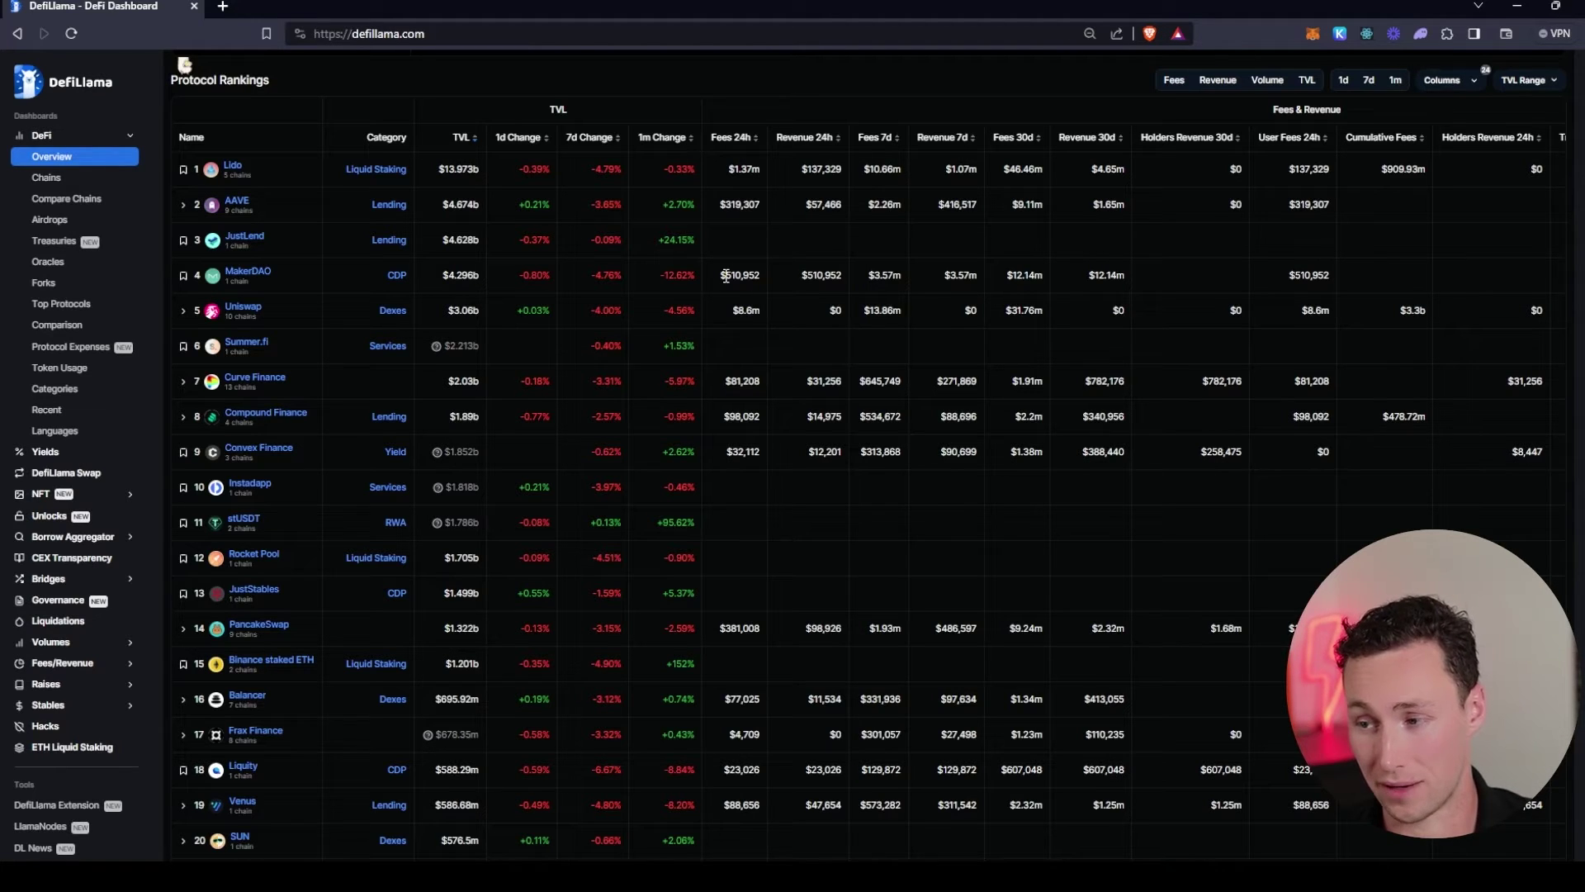
drag(726, 275, 840, 278)
click(839, 278)
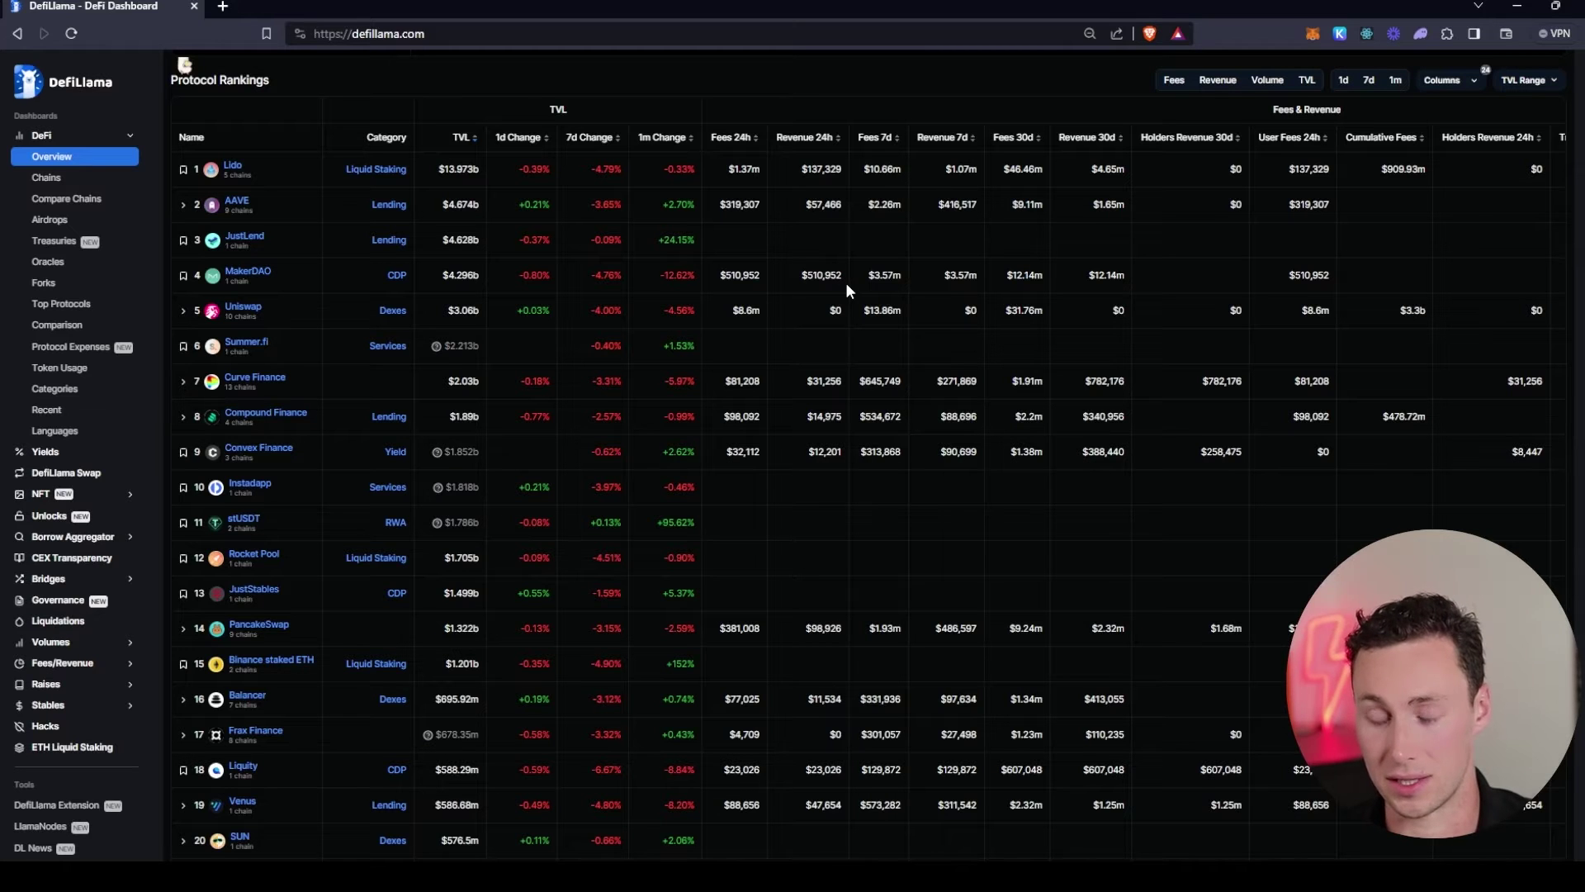
- Sort protocols by Revenue 24h so MakerDAO, MetaMask and friend.tech lead
click(813, 144)
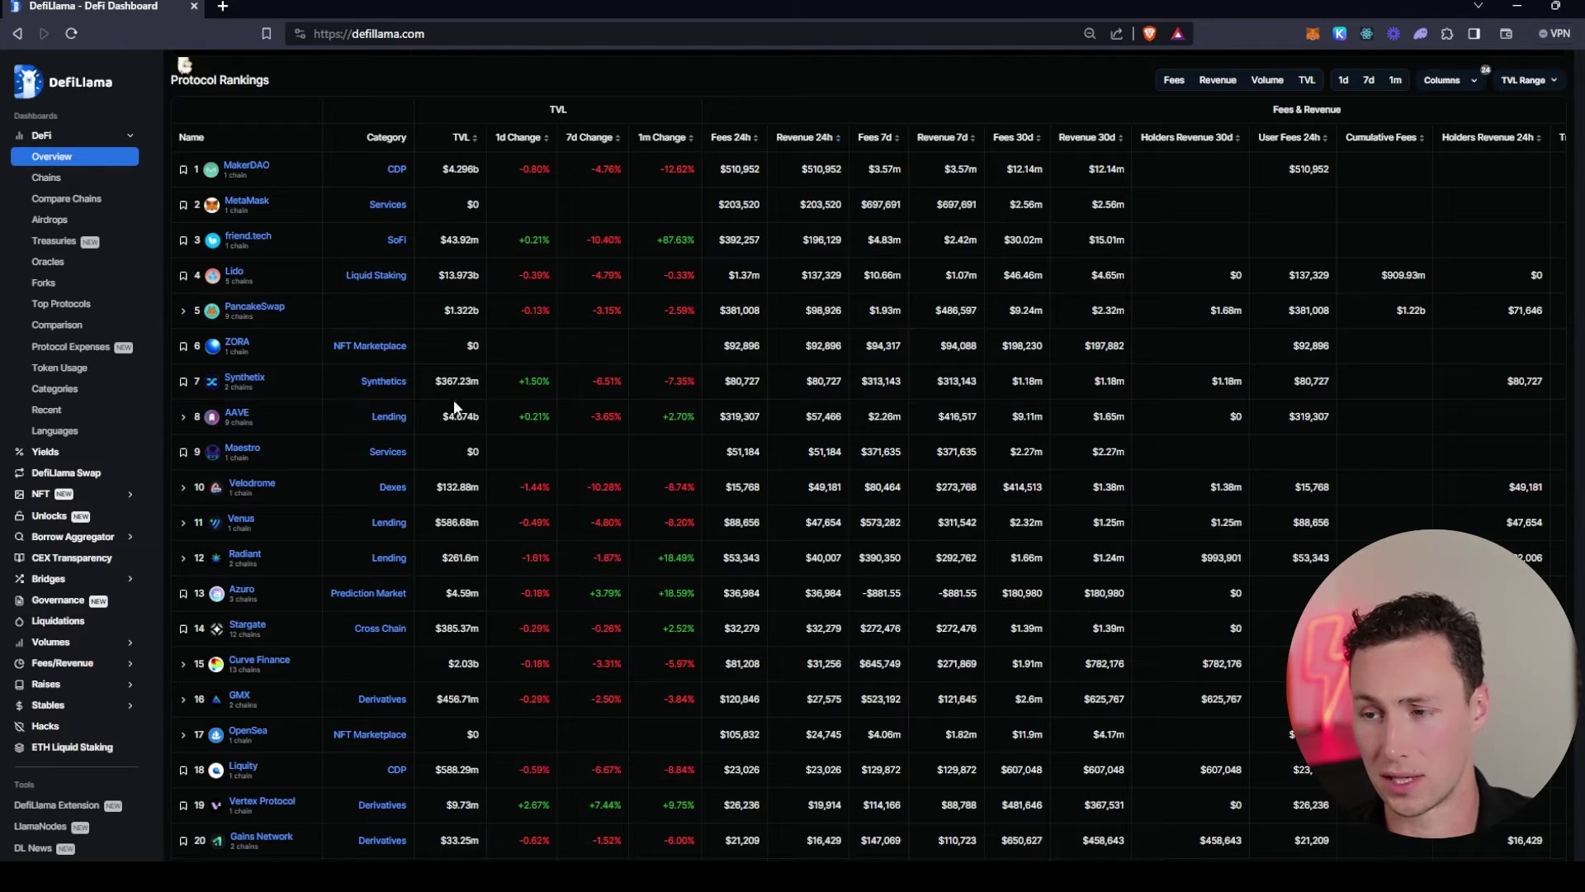
scroll(406, 442, up, 1)
scroll(409, 443, down, 1)
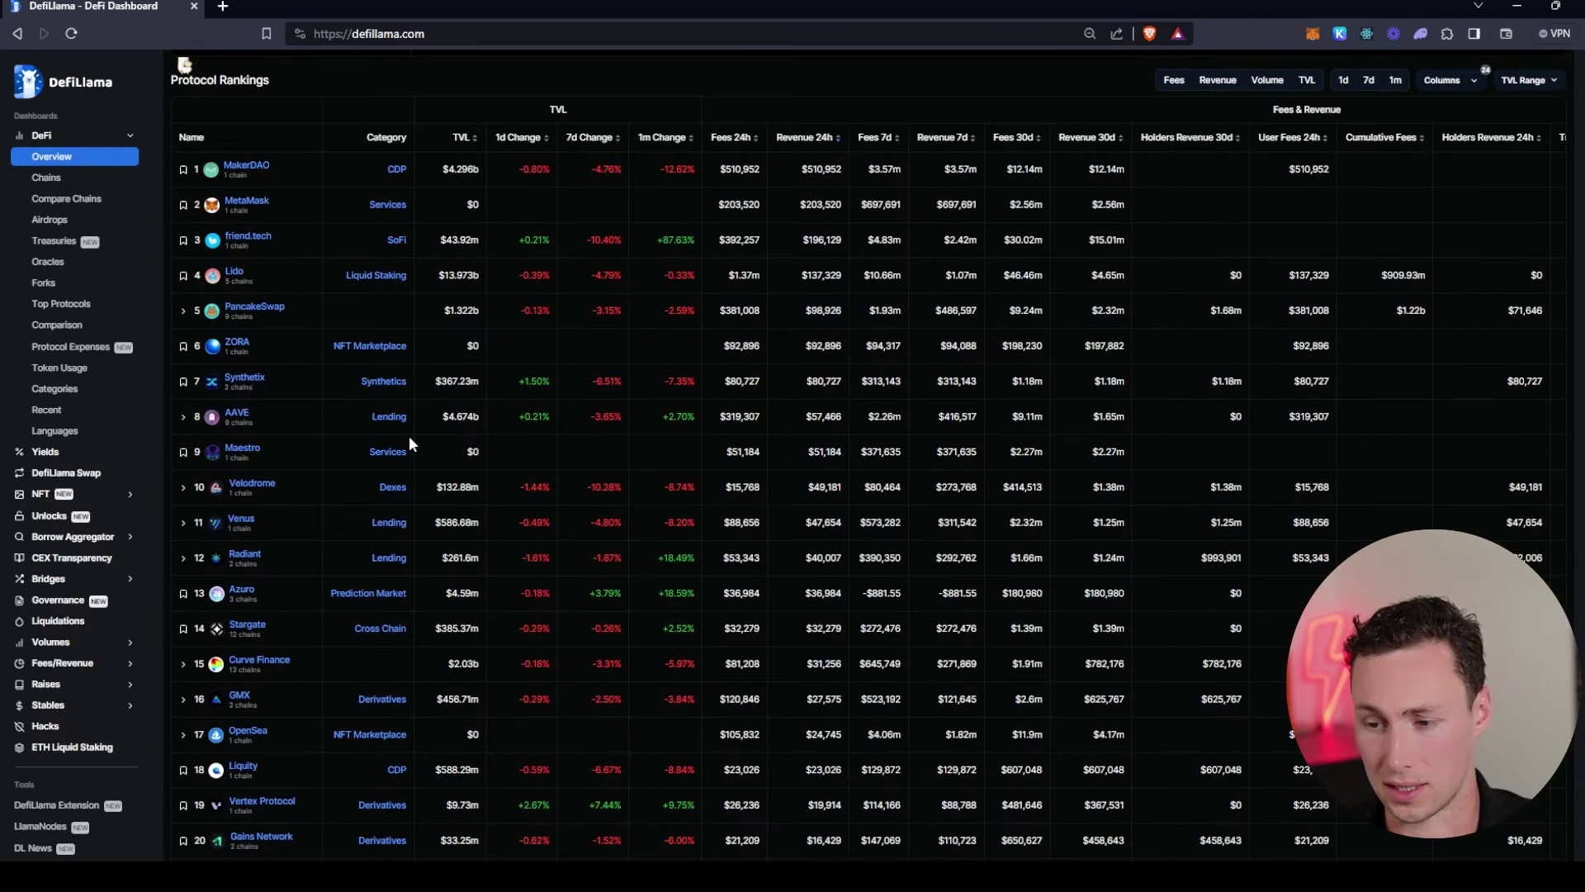
- Sort the rankings by TVL descending and bring the $56.842b TVL chart into view
click(460, 138)
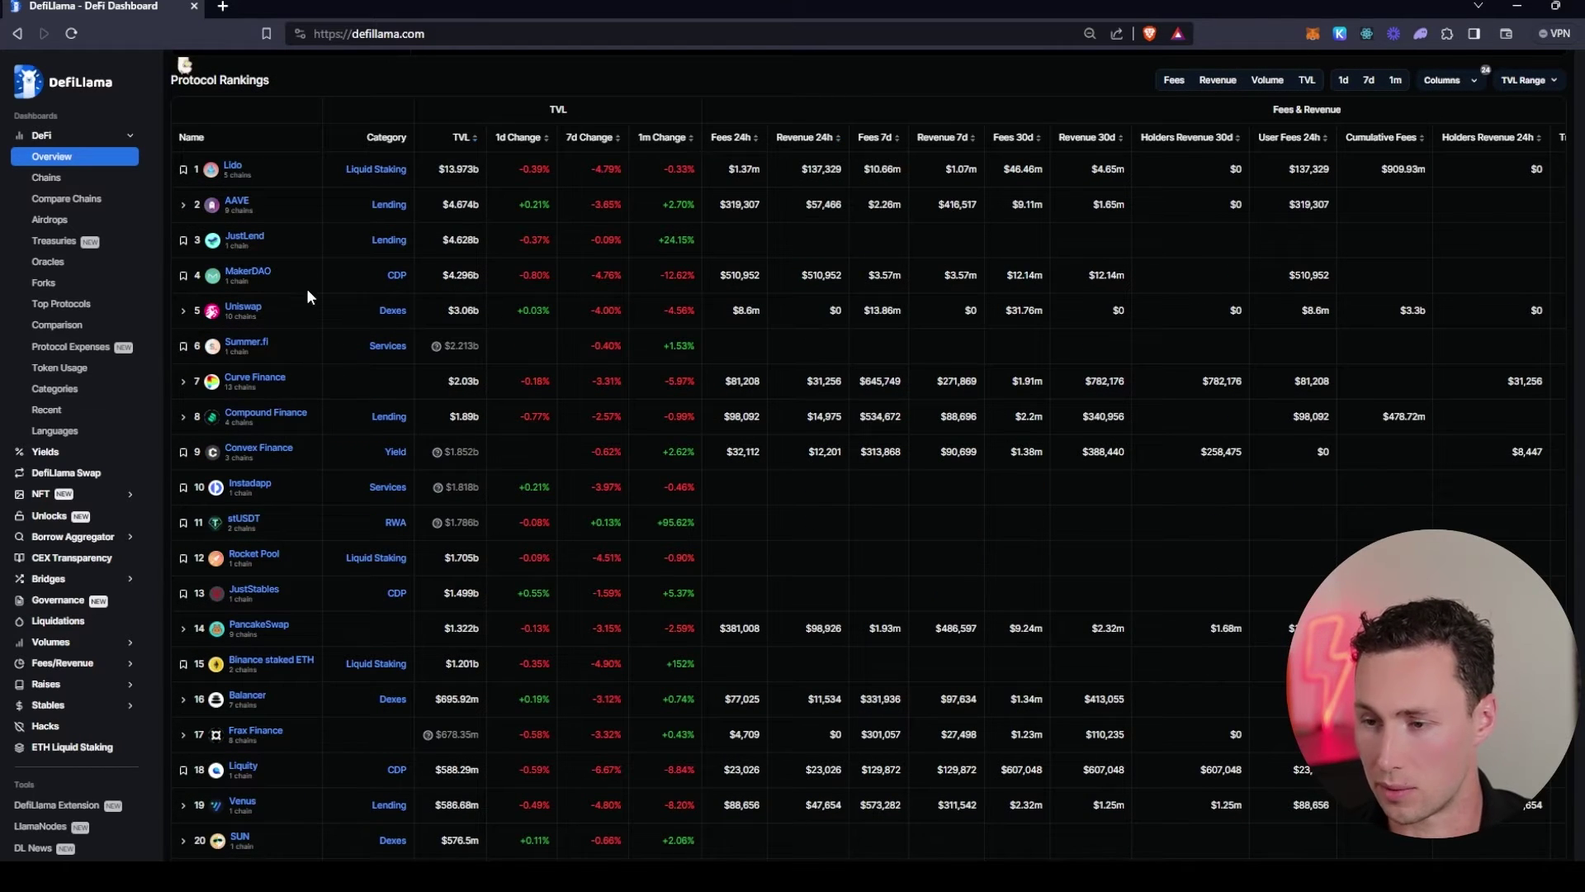
scroll(515, 395, up, 1)
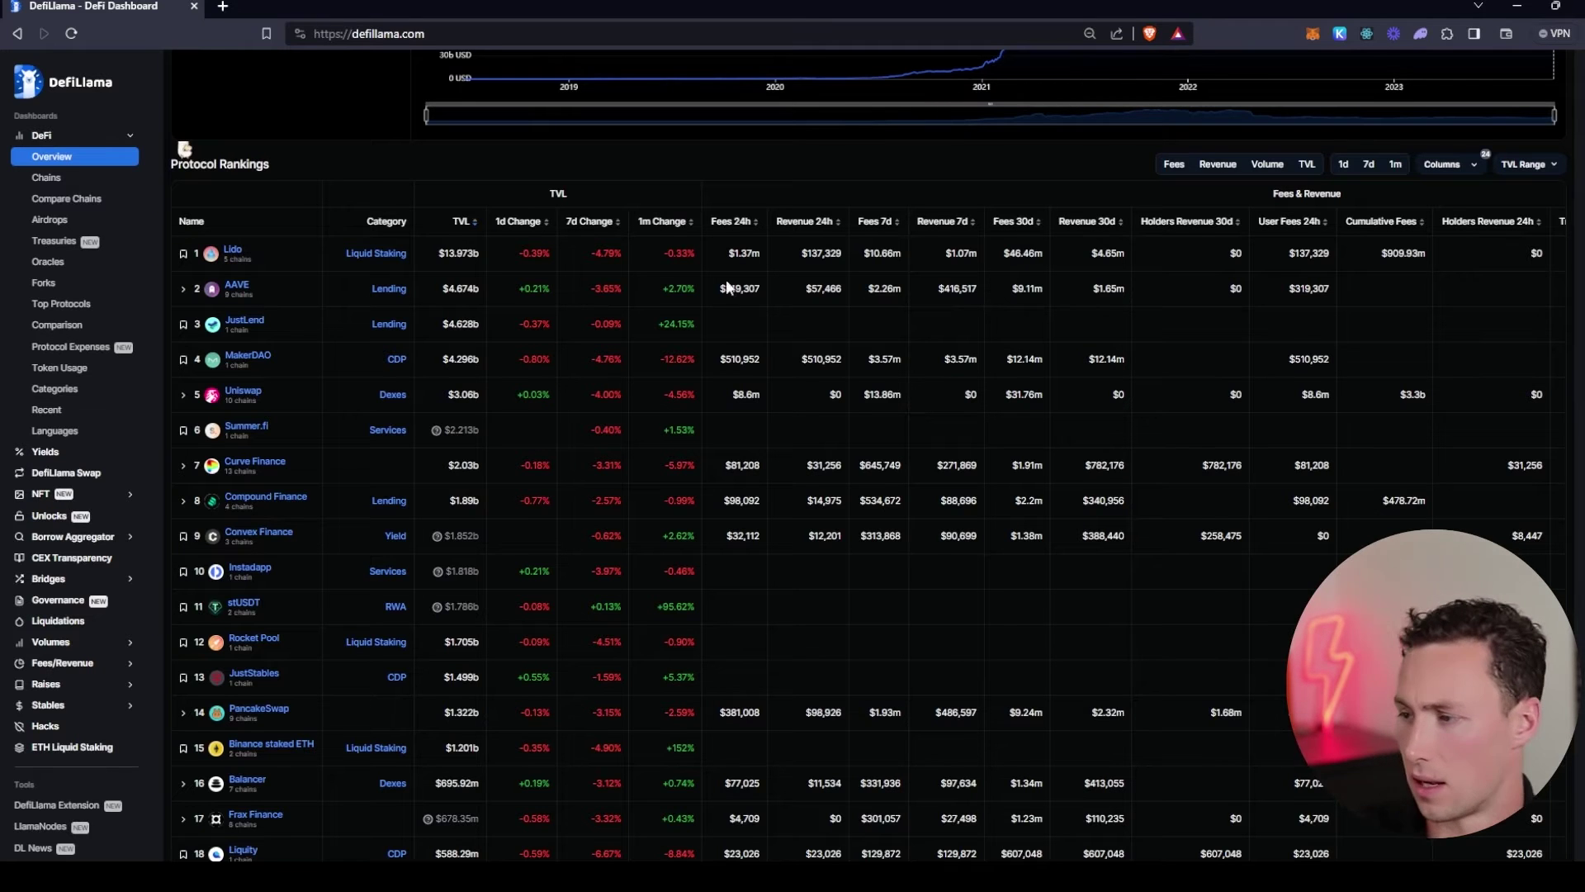
scroll(743, 355, up, 2)
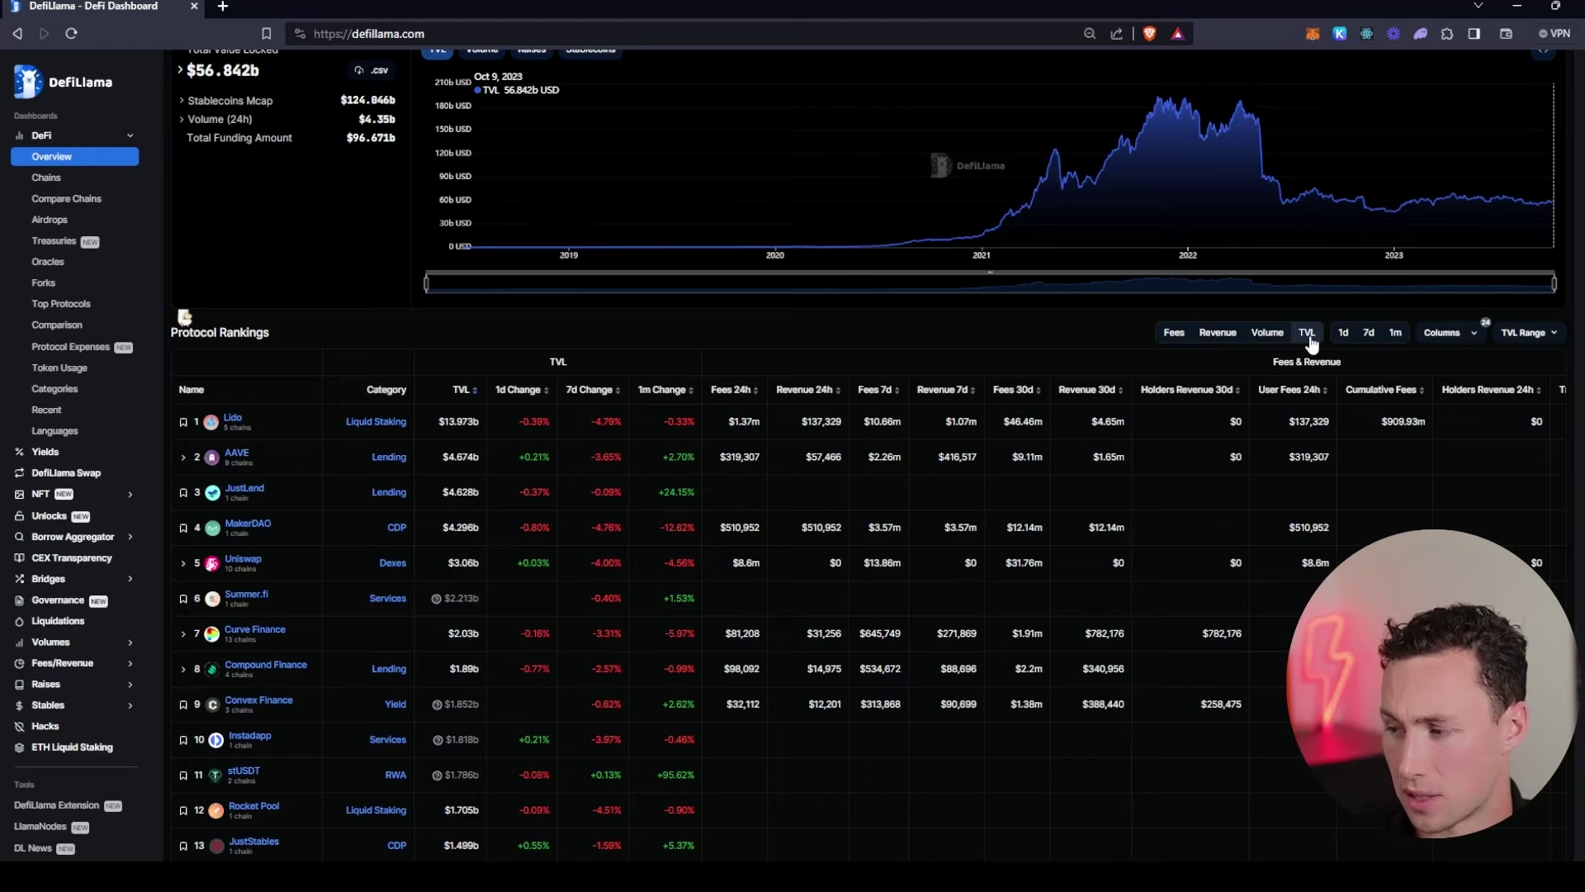
- Cycle through the Fees, Revenue, Volume and TVL views, ending with all columns including Mcap/TVL
click(1175, 333)
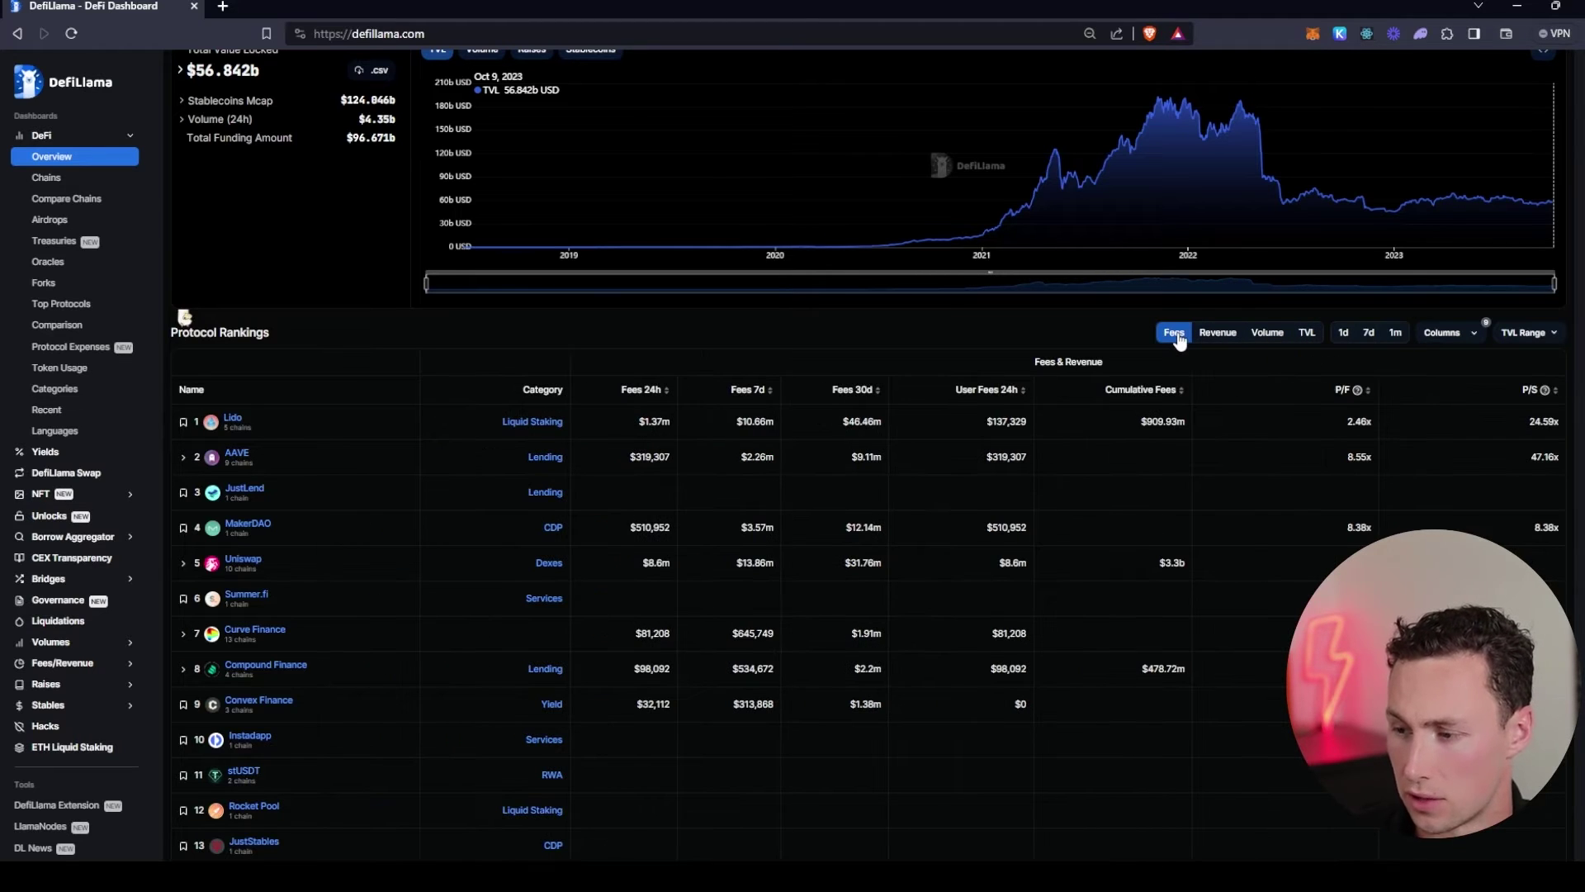
click(1219, 335)
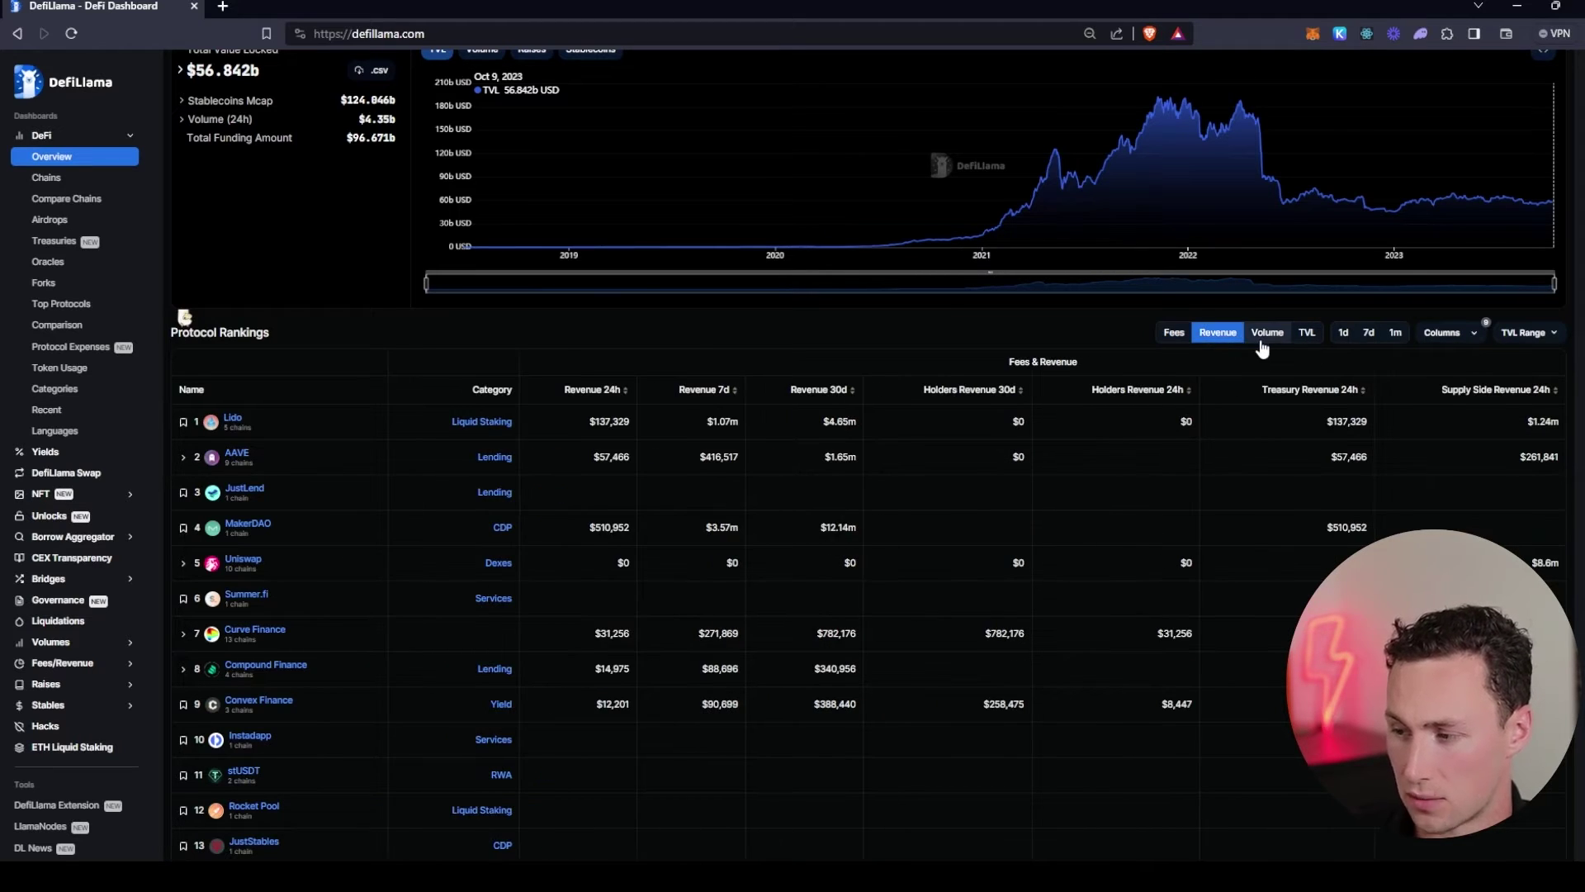
click(1262, 342)
click(1306, 339)
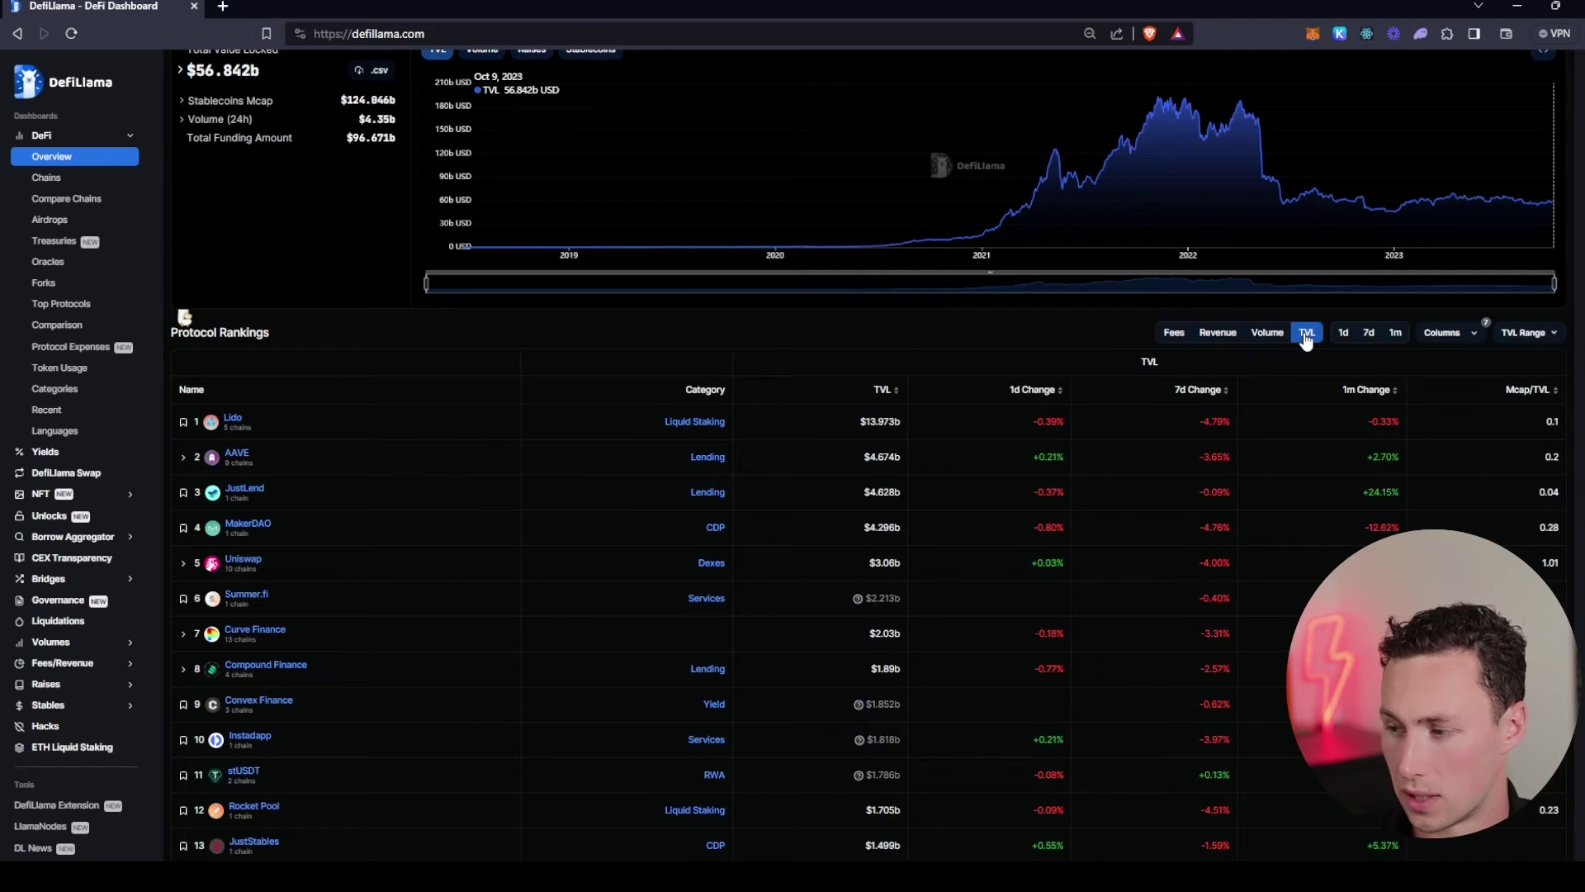
click(1305, 338)
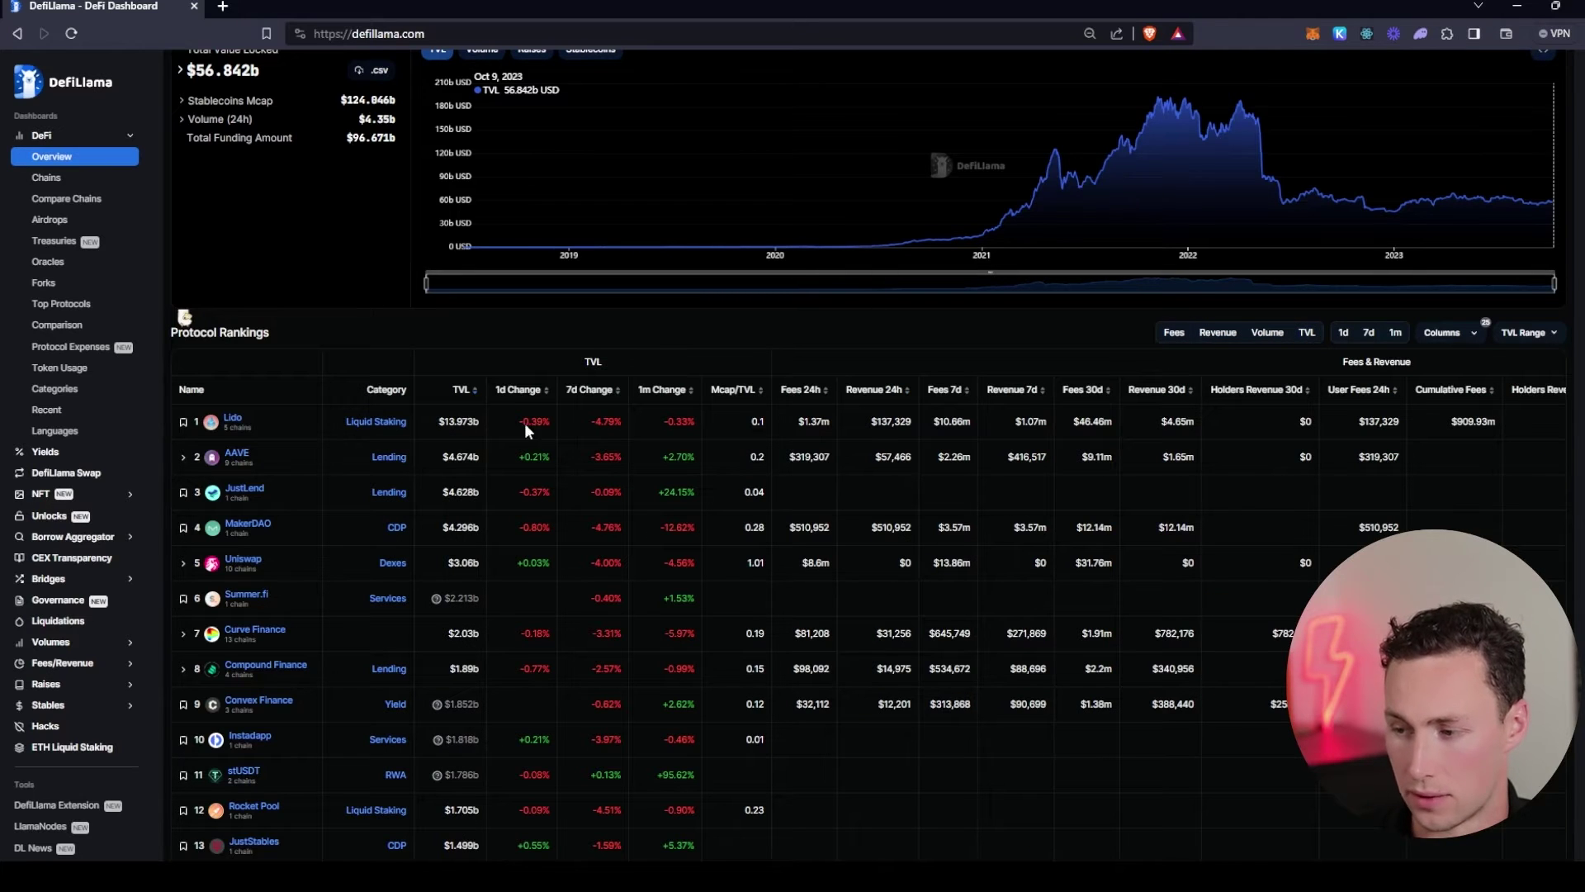
- Compare 1d, 7d and 1m figures, finishing on 7-day figures with Lido down 4.79%
click(1343, 338)
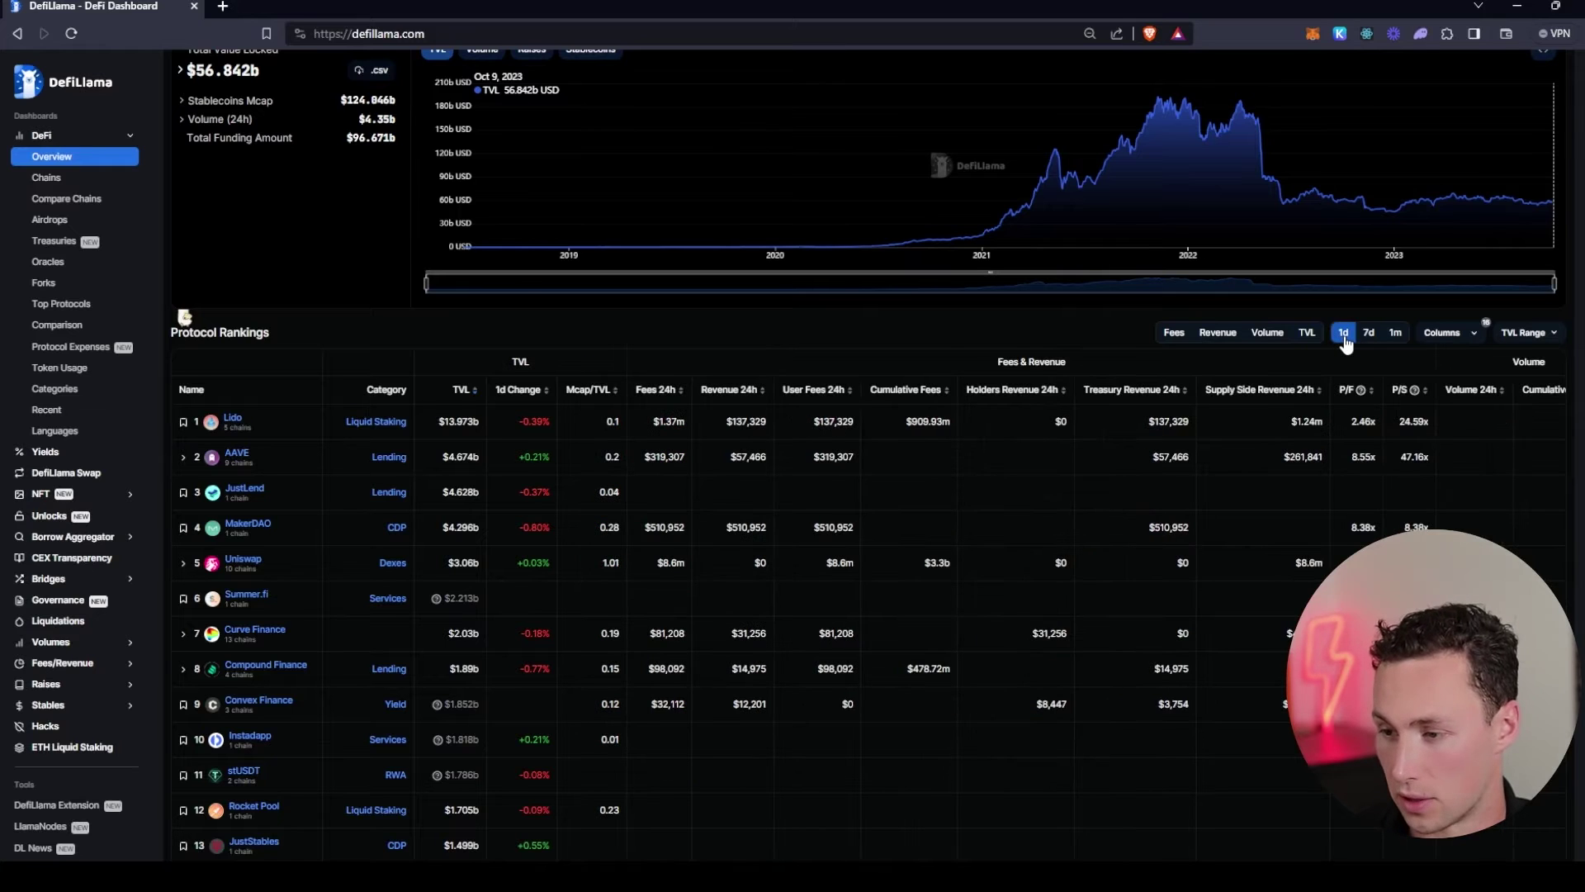
click(1368, 337)
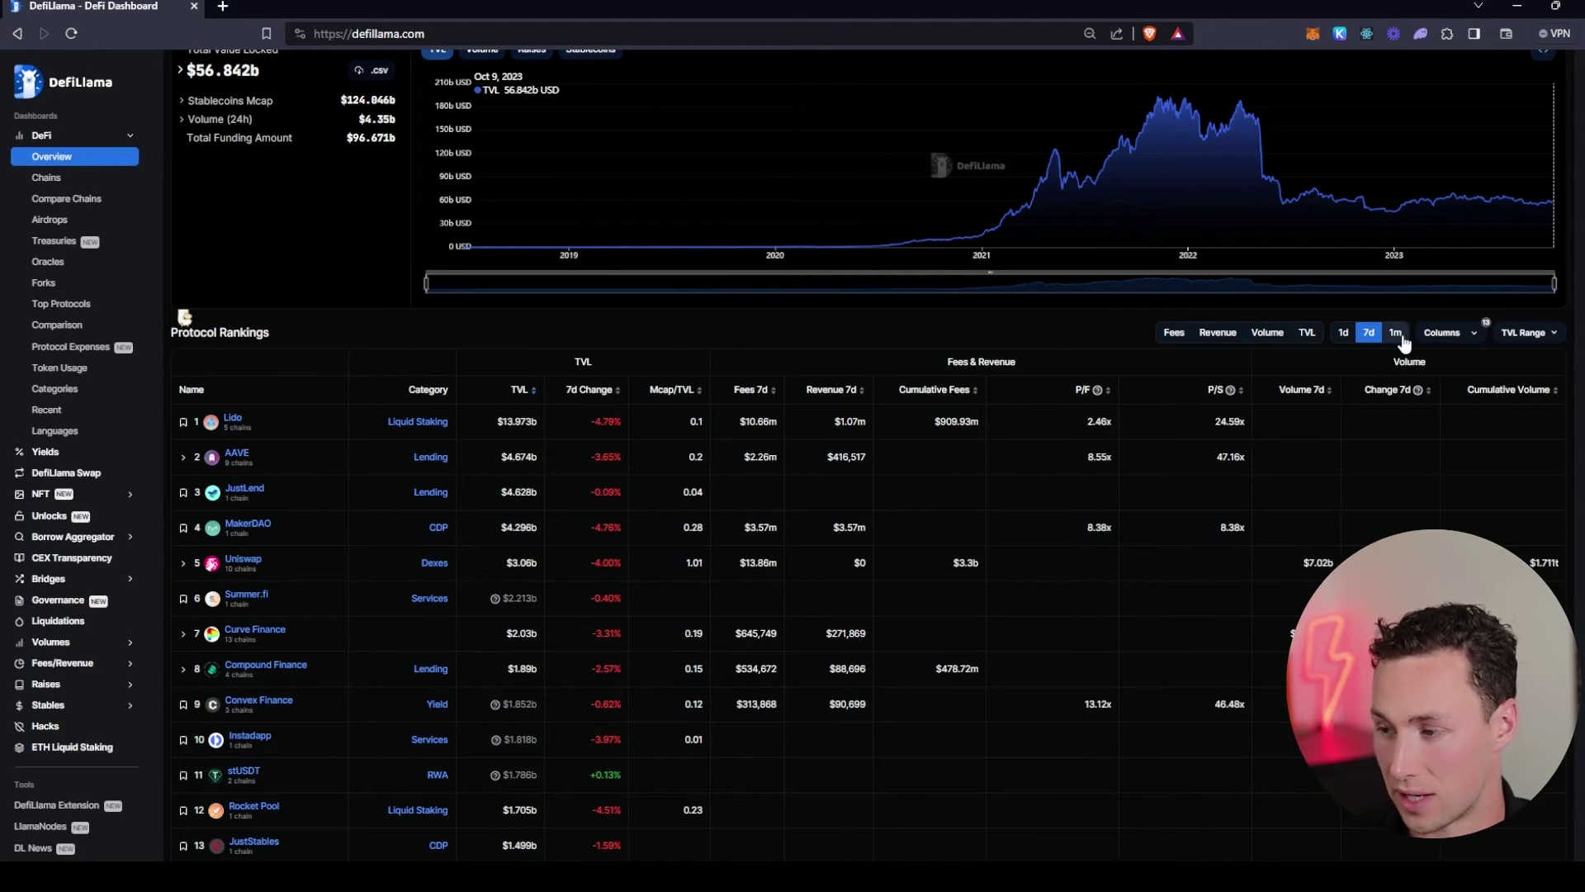
click(1398, 339)
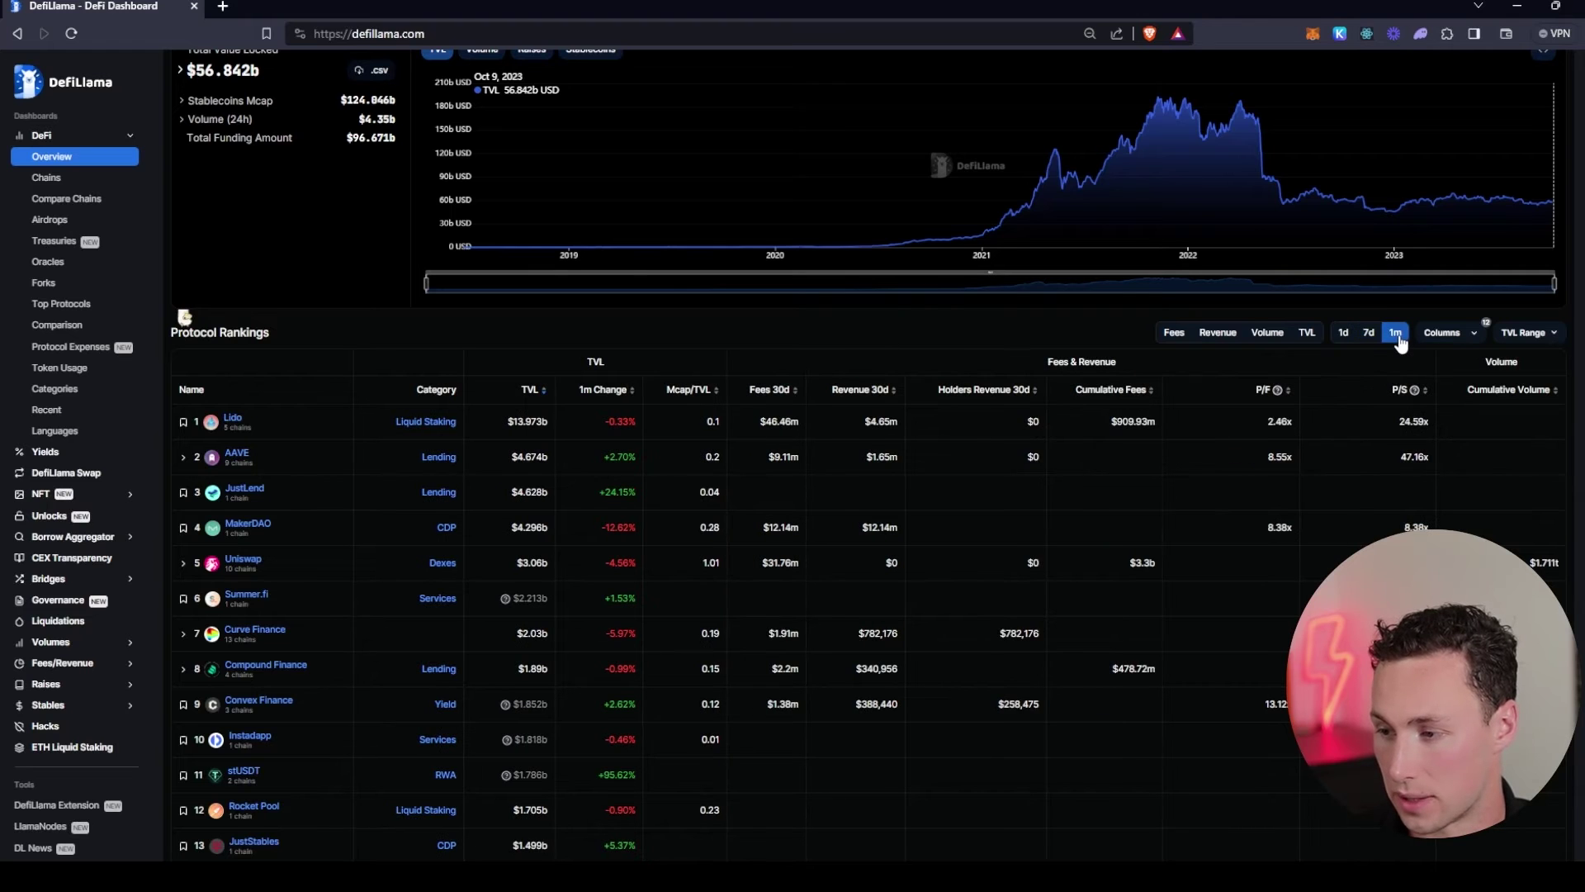
click(1370, 335)
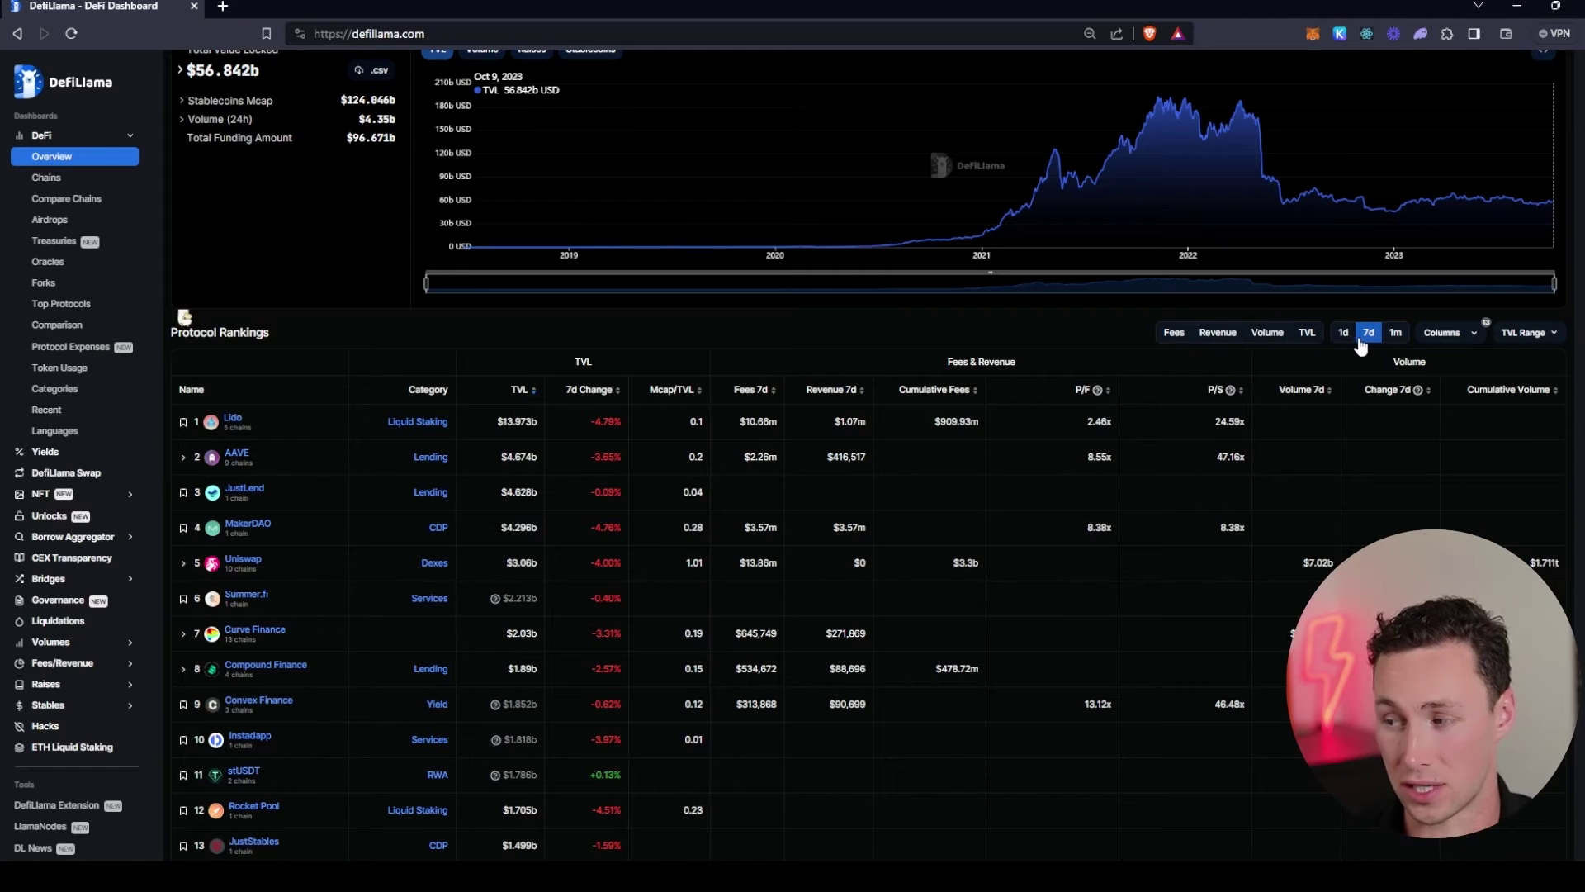
click(1343, 337)
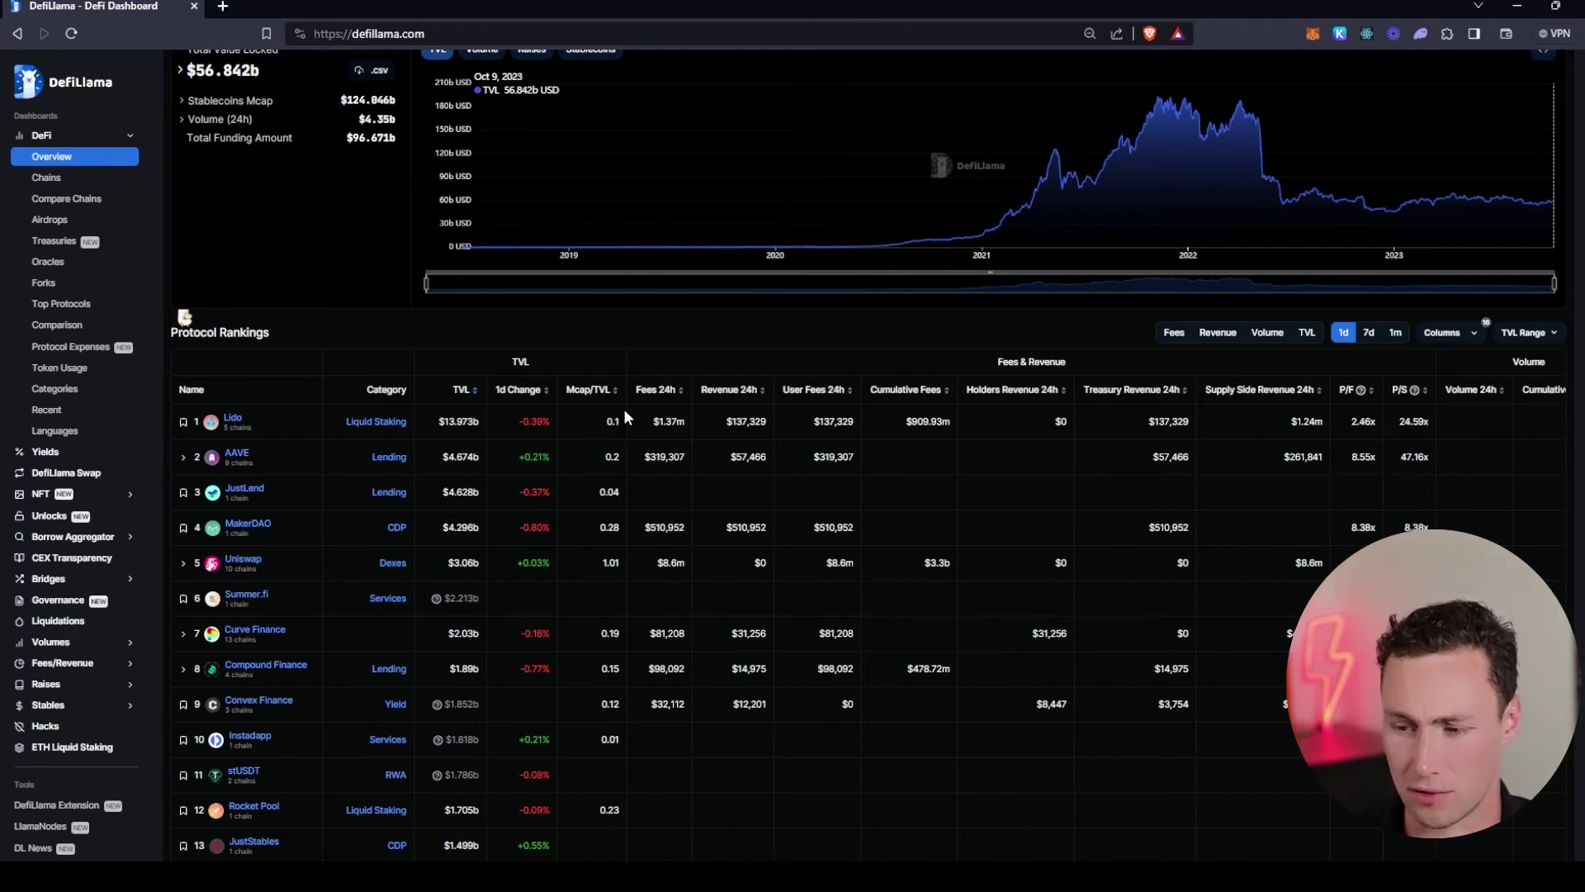
click(1368, 341)
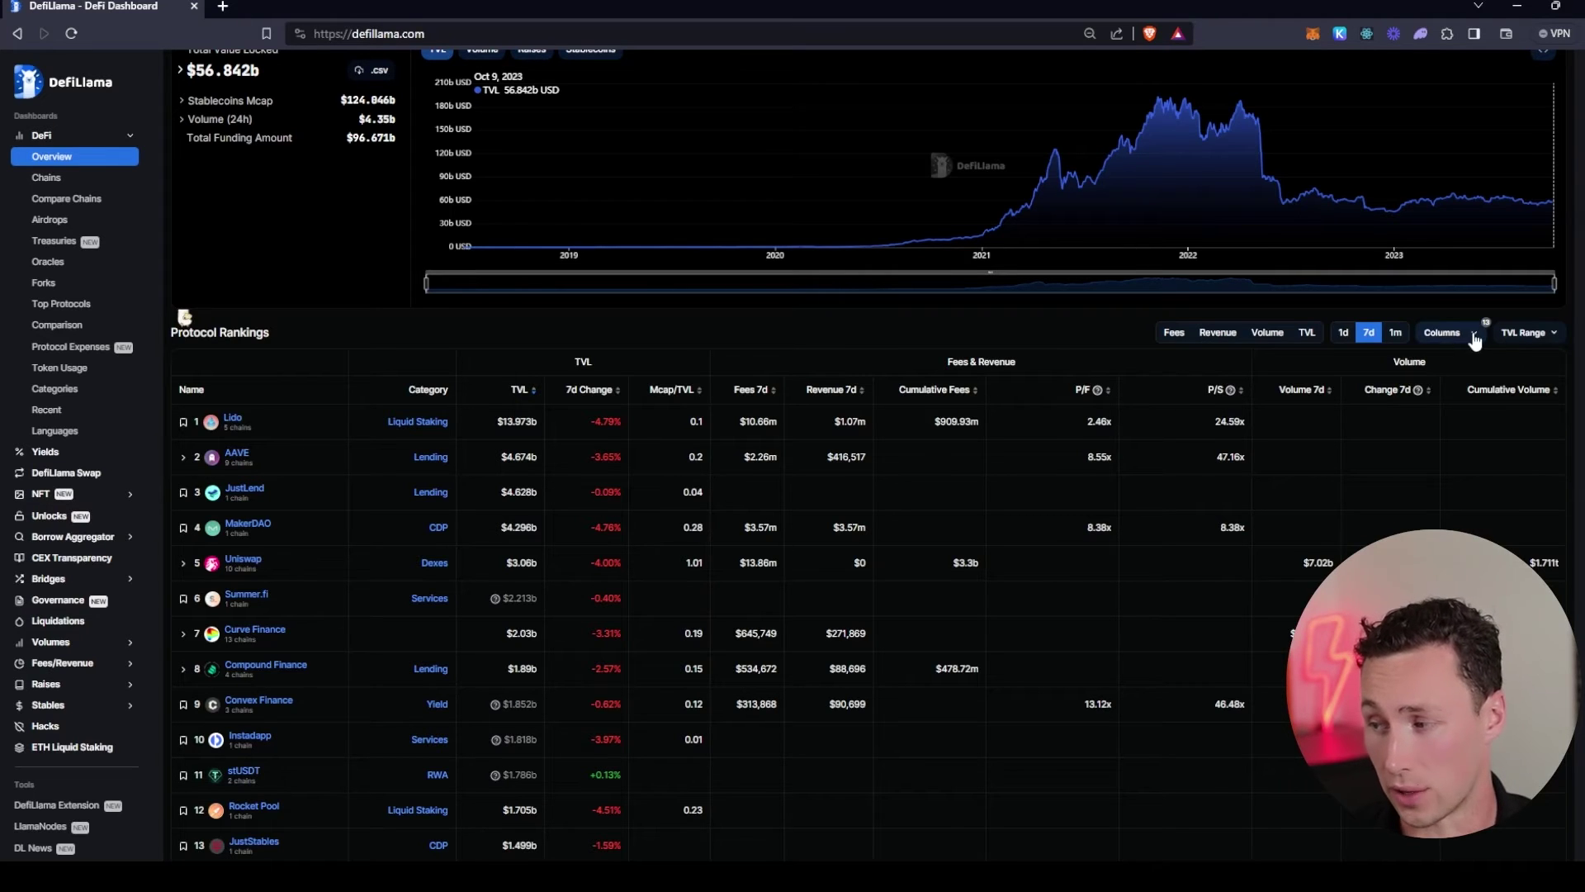
- Clear the 7d filter, review the Columns list, then sort by 1d and then 7d TVL change
click(1369, 333)
click(1446, 337)
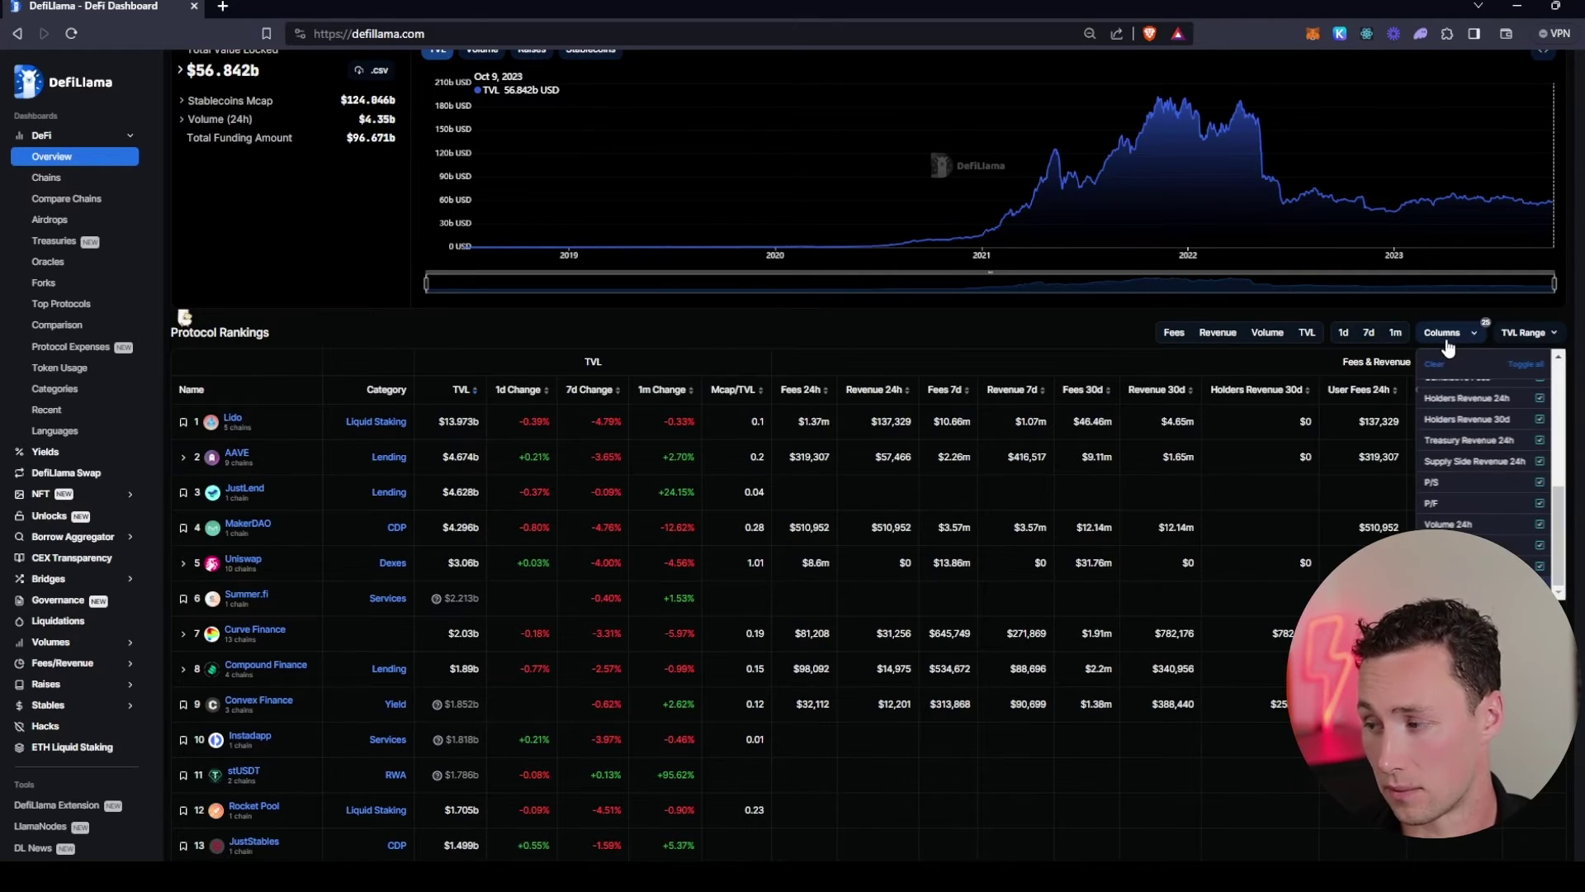
scroll(1490, 495, down, 1)
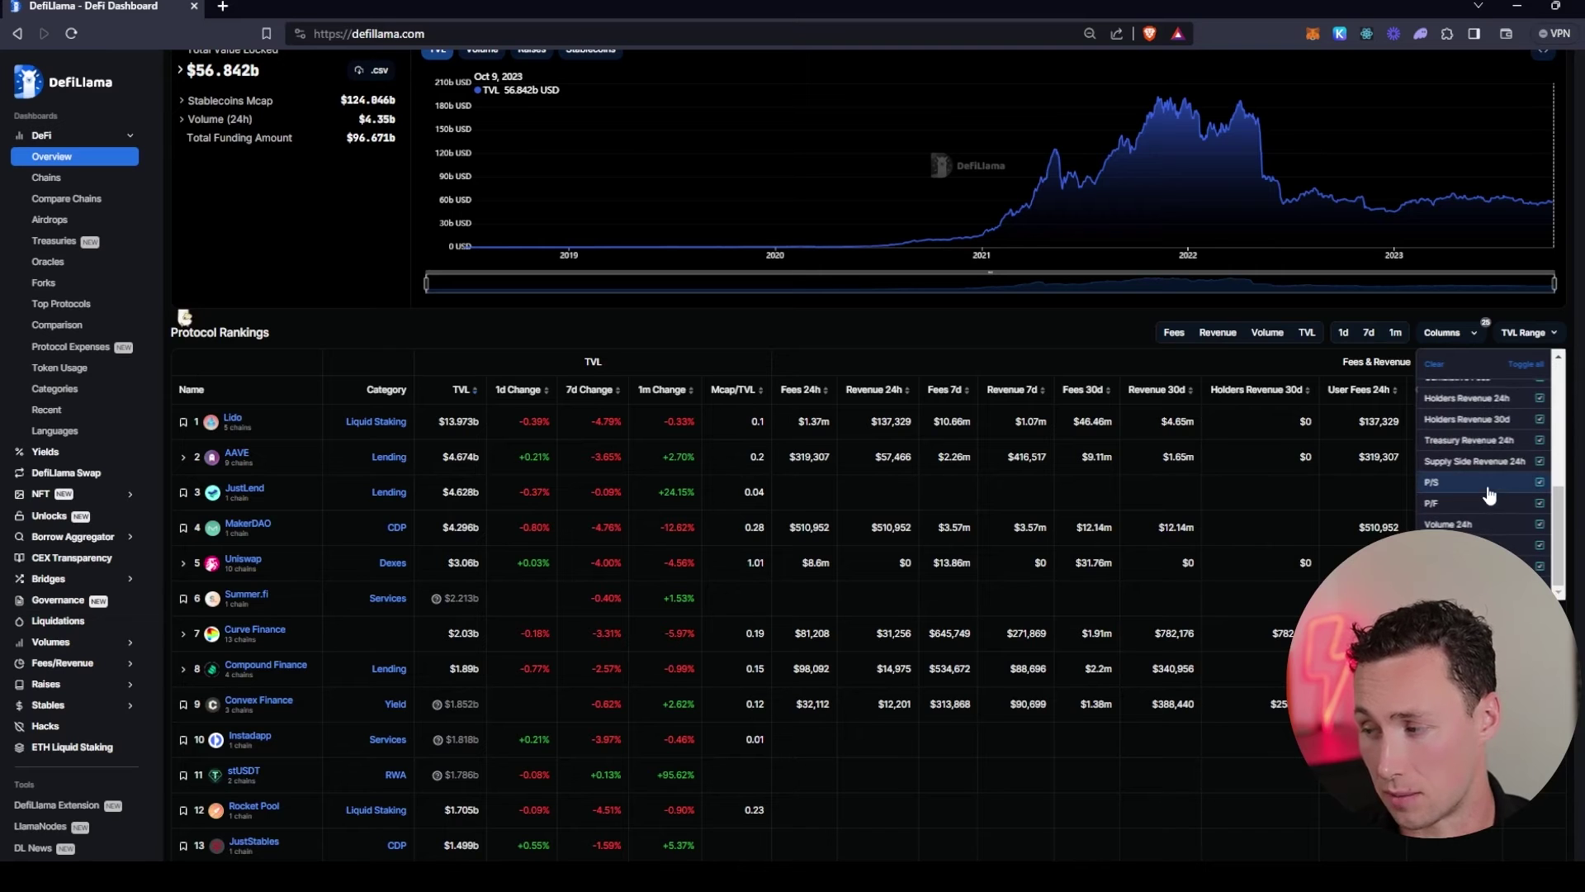
scroll(1511, 479, down, 1)
scroll(1511, 478, up, 2)
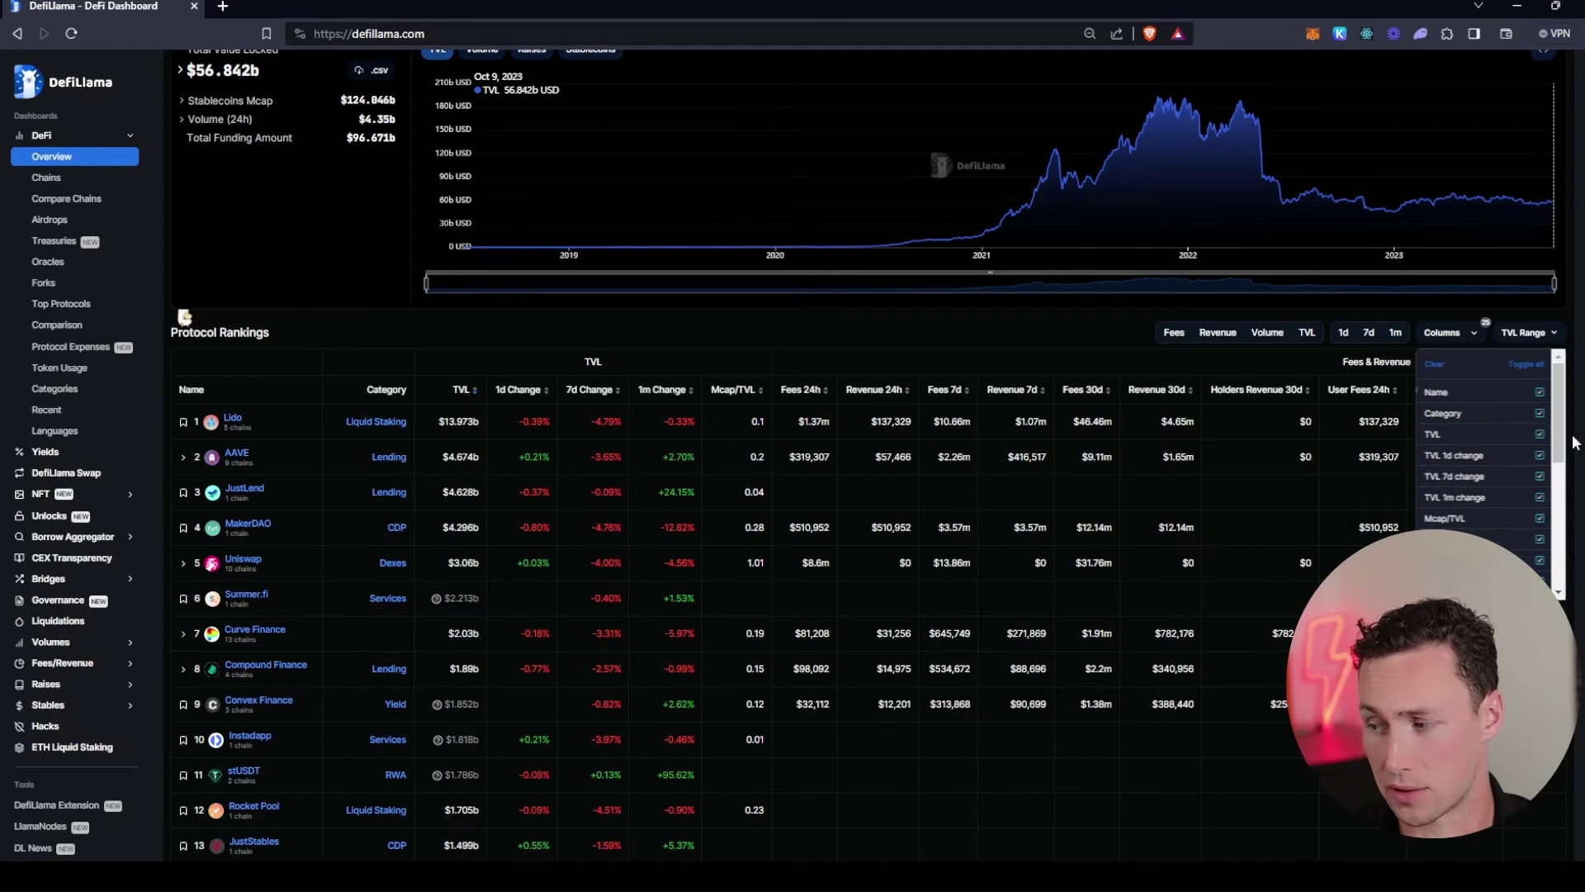
click(1446, 332)
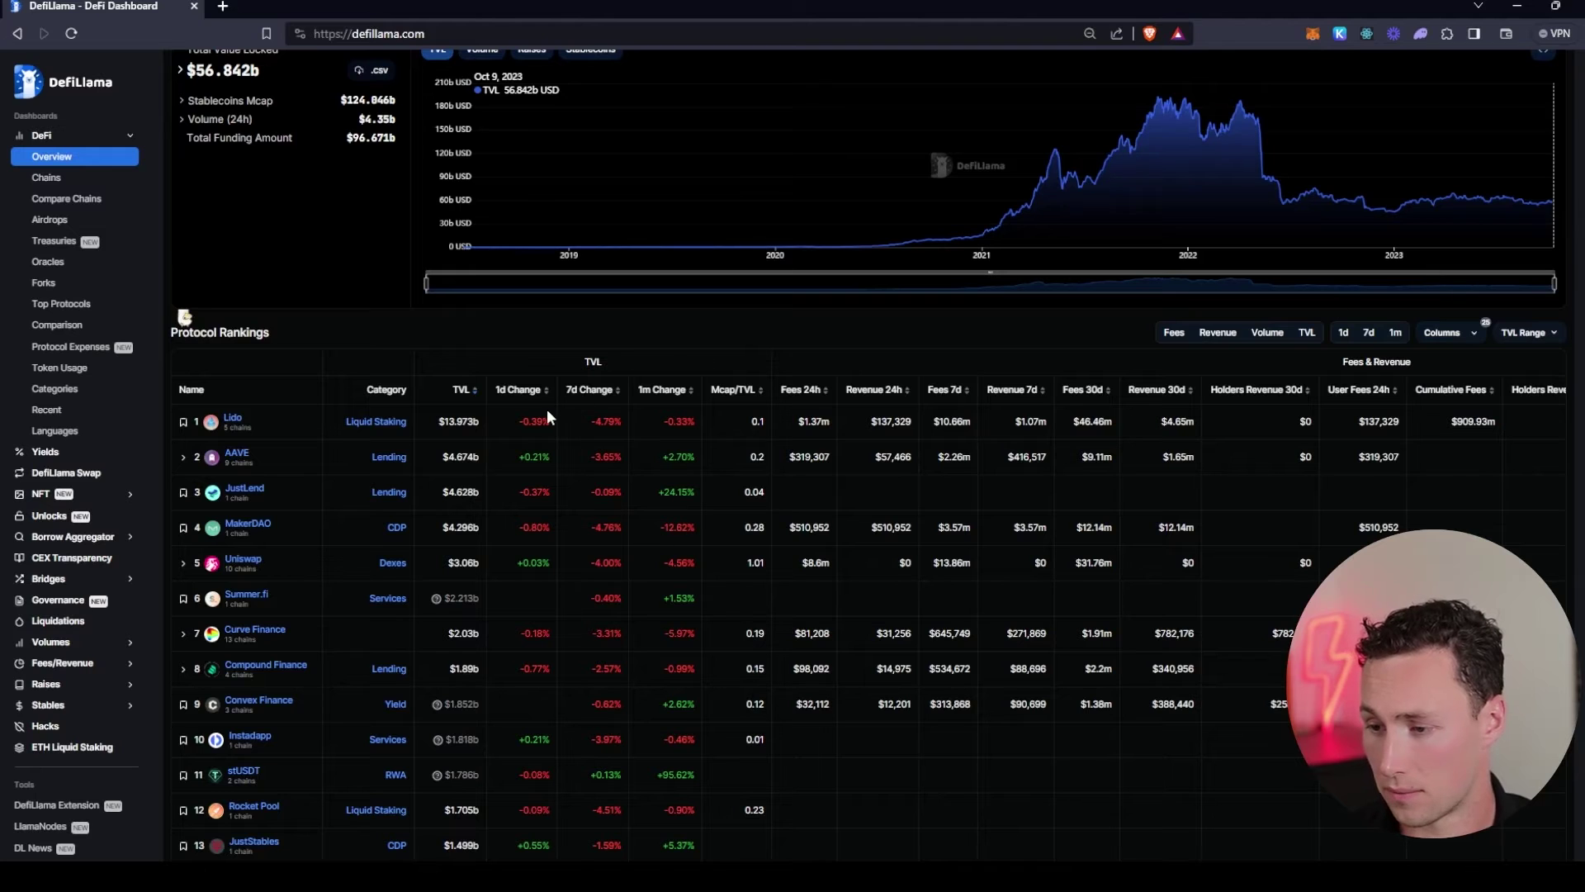
click(528, 394)
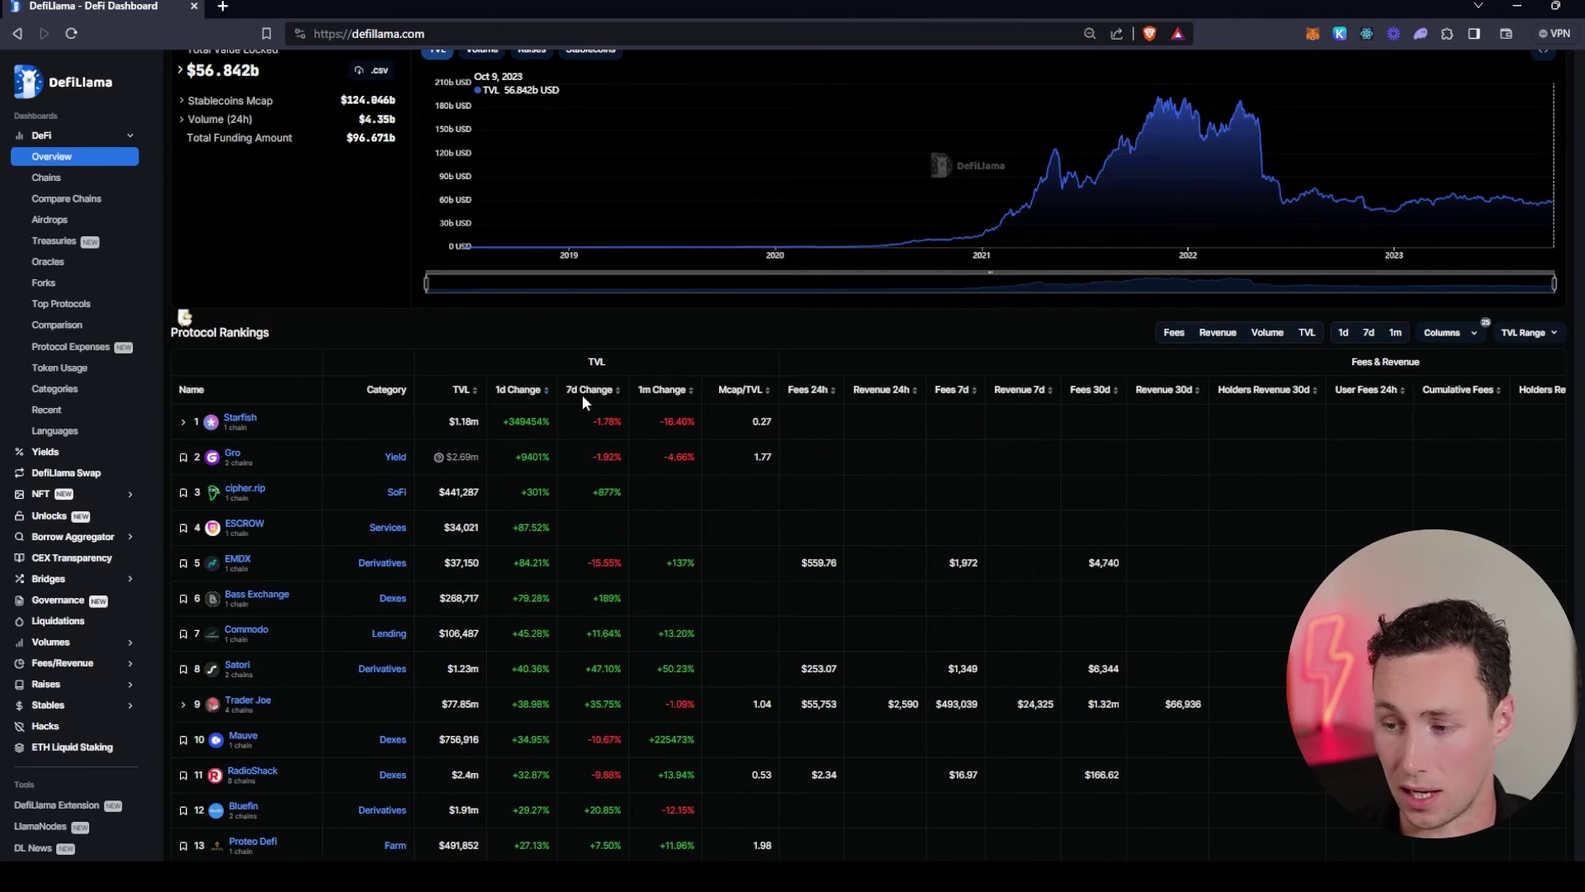
click(589, 391)
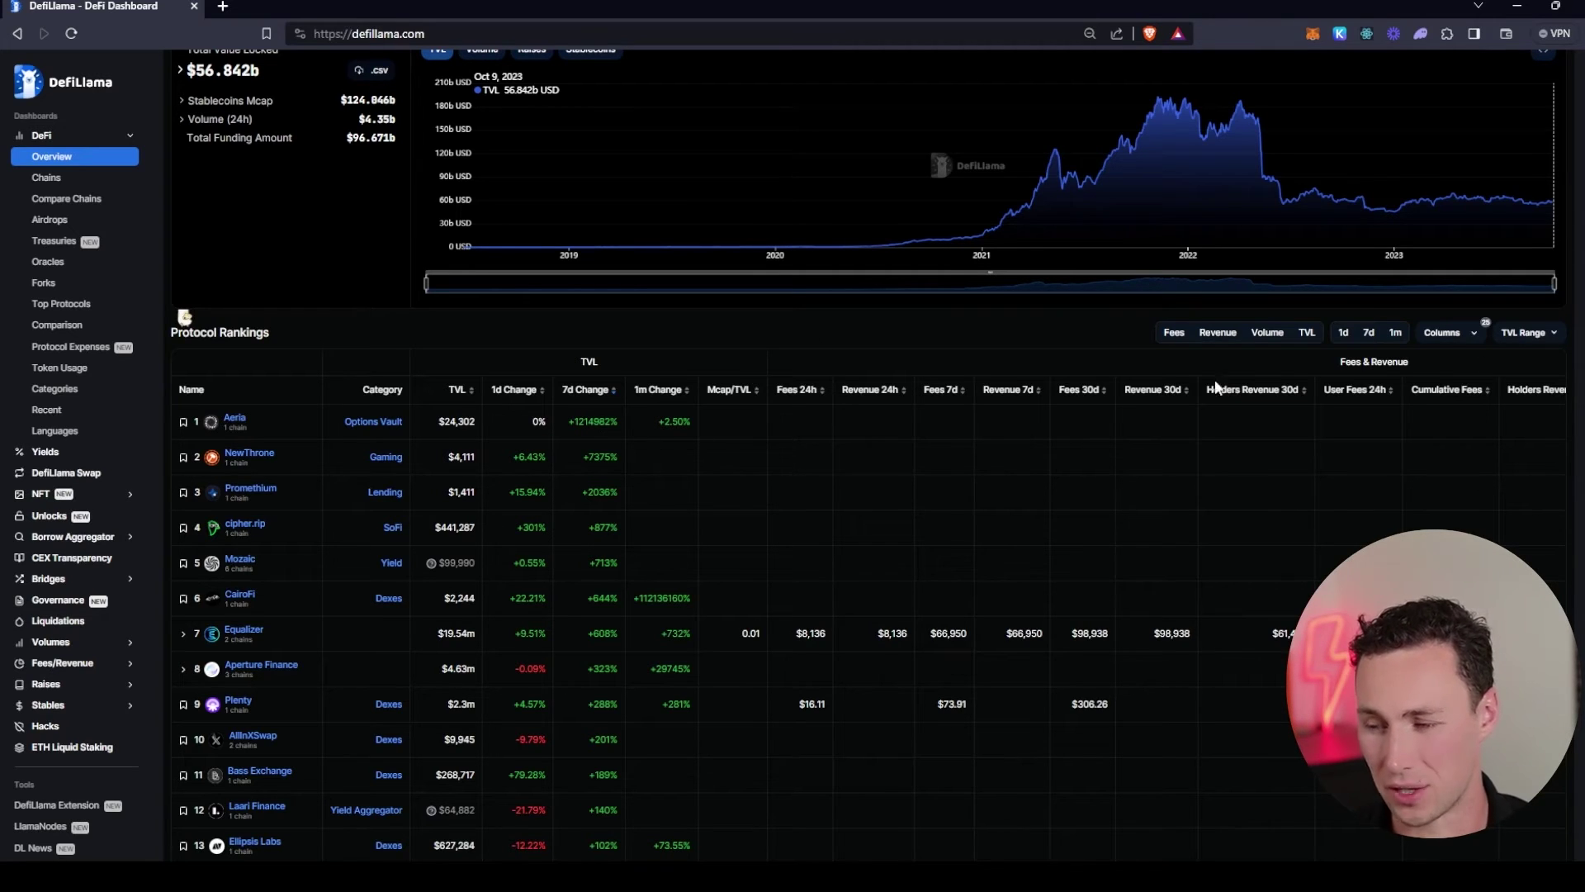
- Apply a minimum TVL filter of 10000000 so Equalizer leads the 7-day change rankings
click(1541, 347)
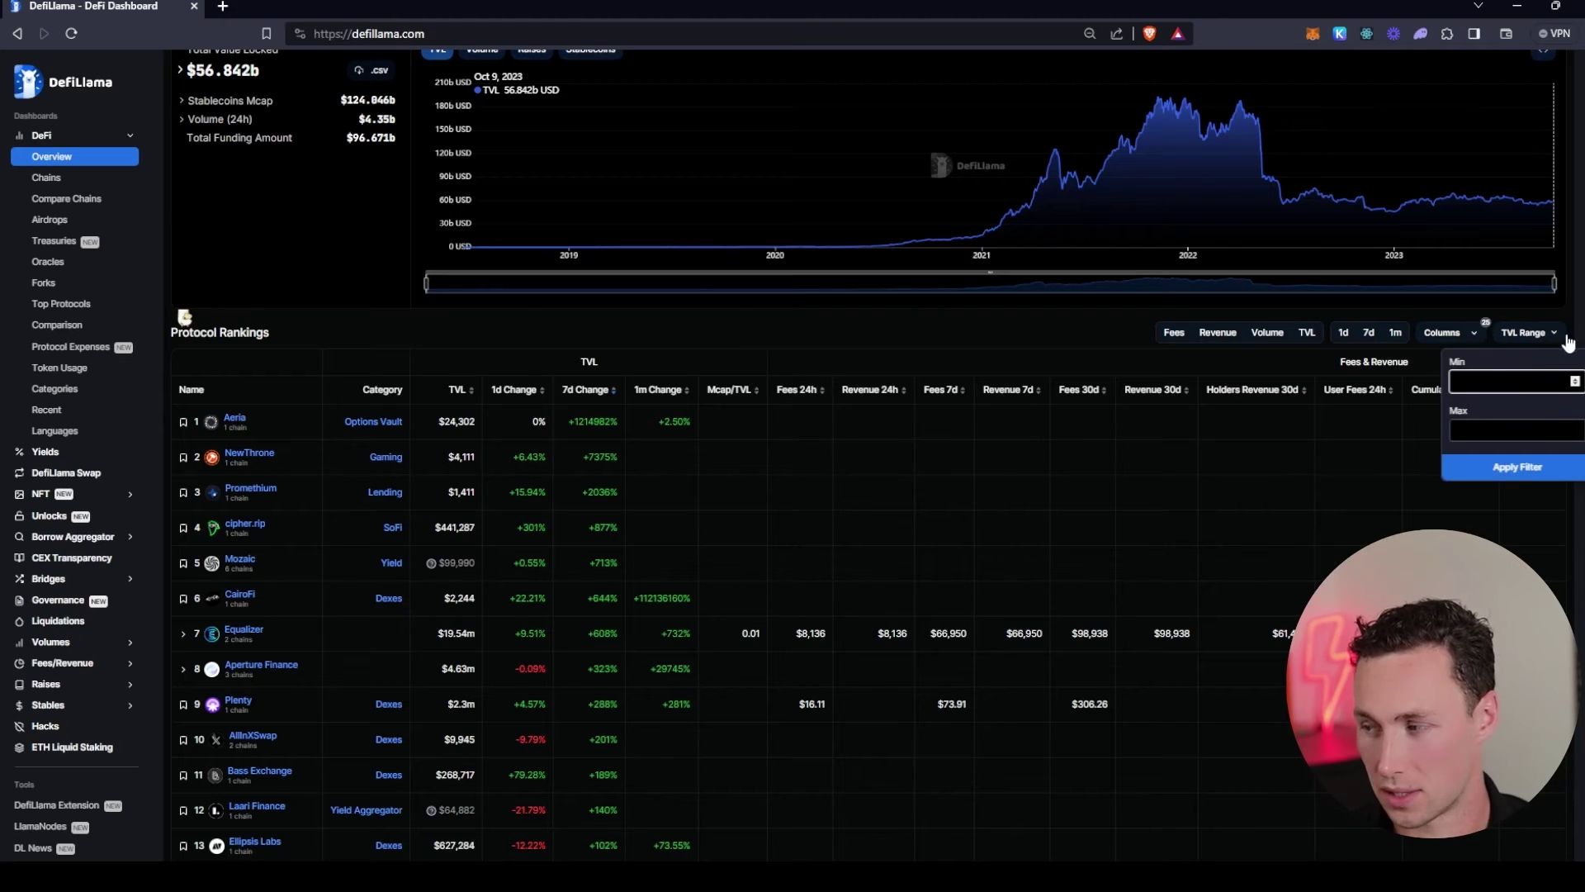
click(1541, 346)
click(1540, 347)
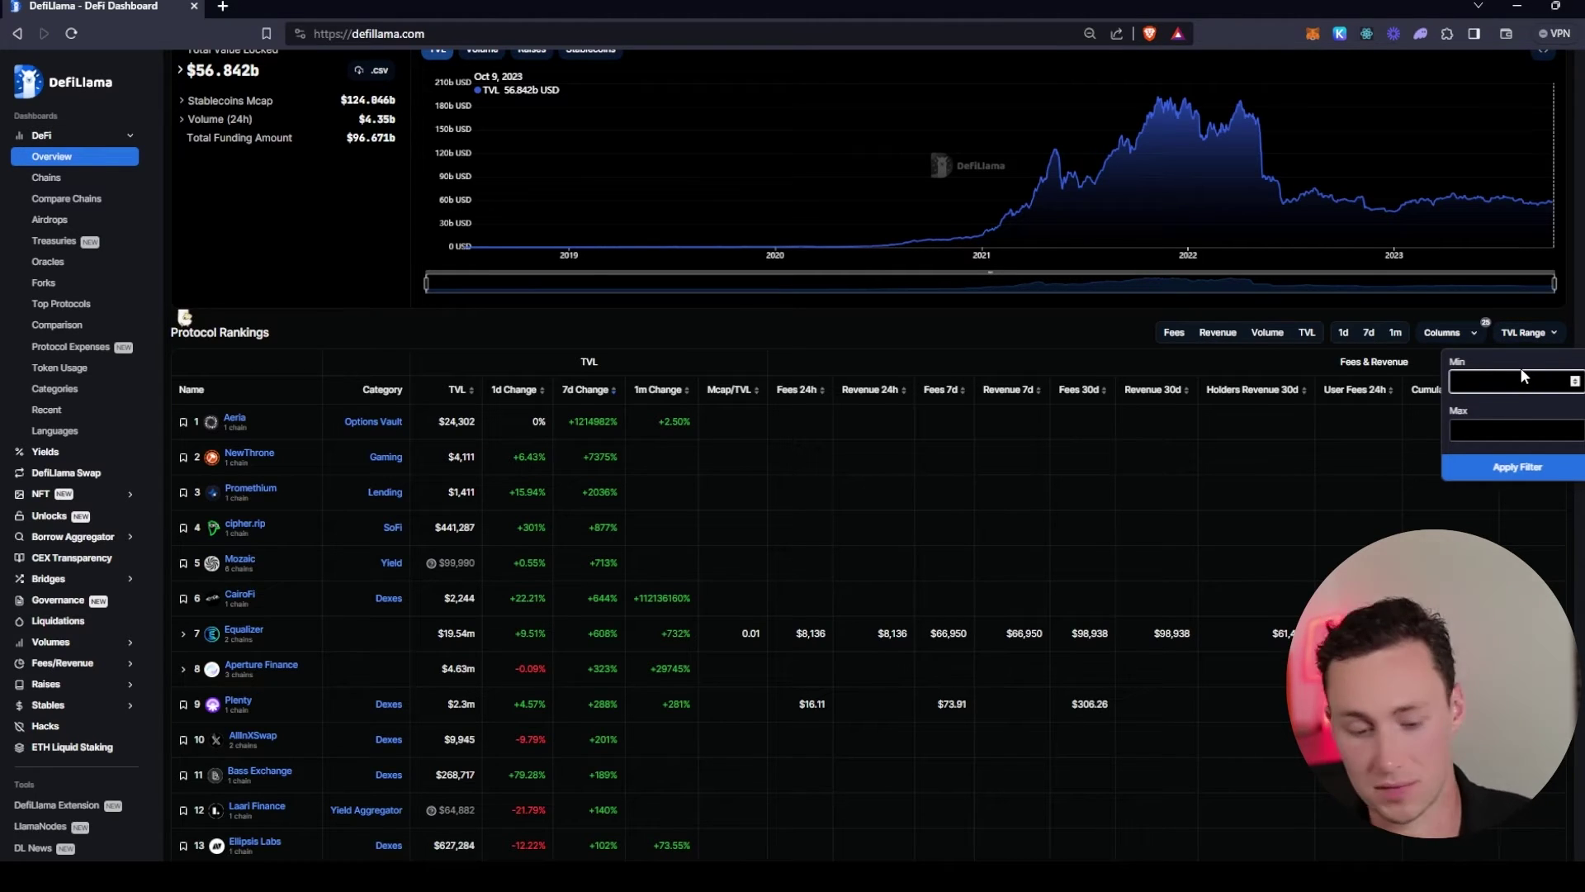
text(10000000)
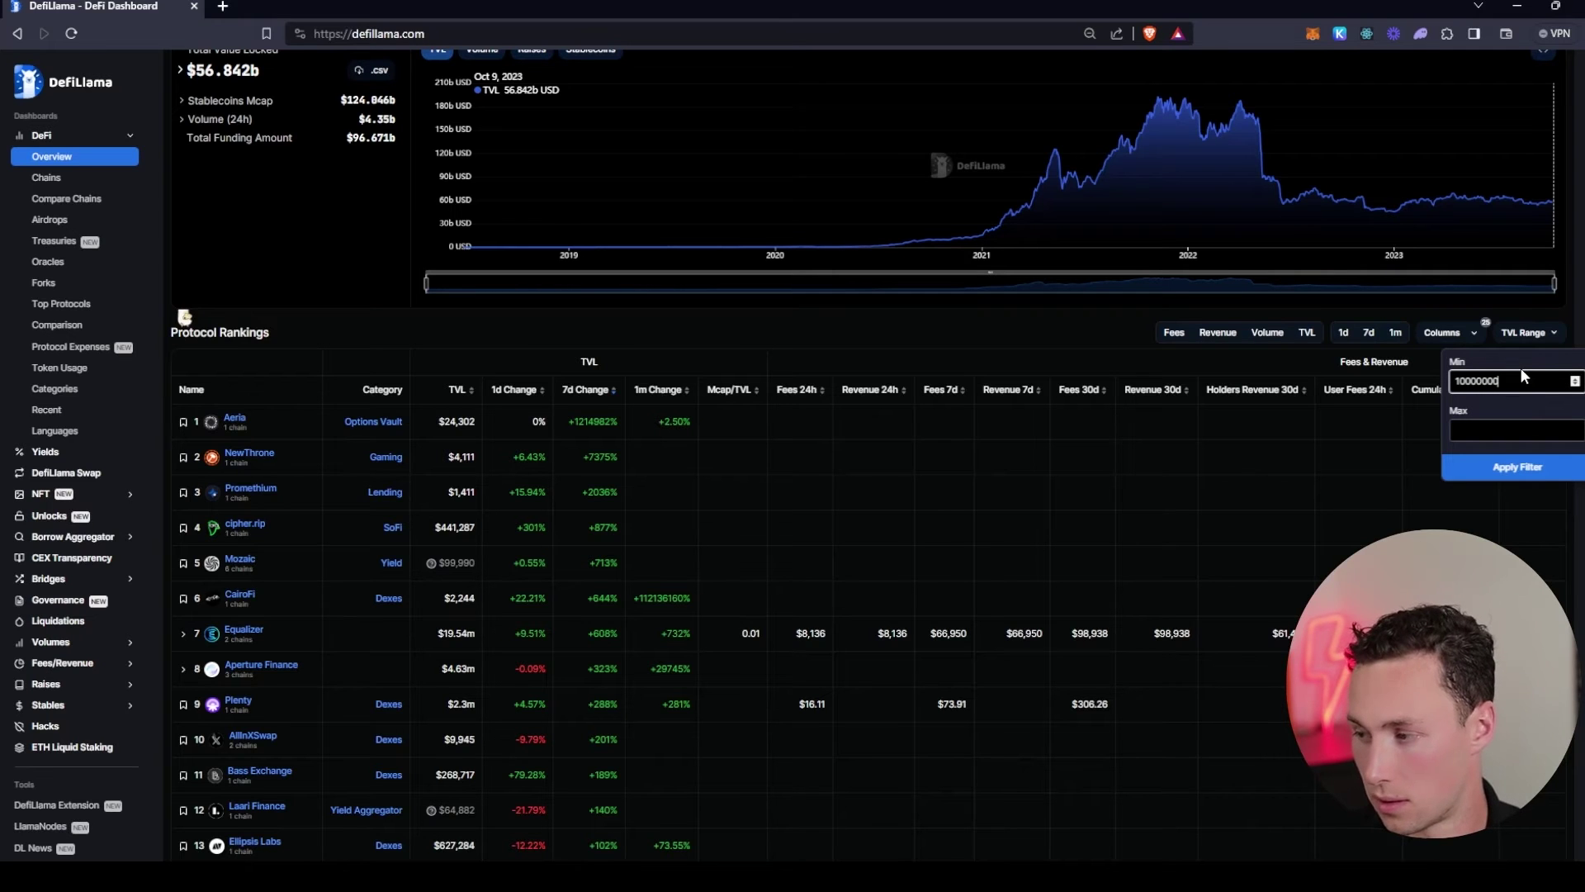
key(Return)
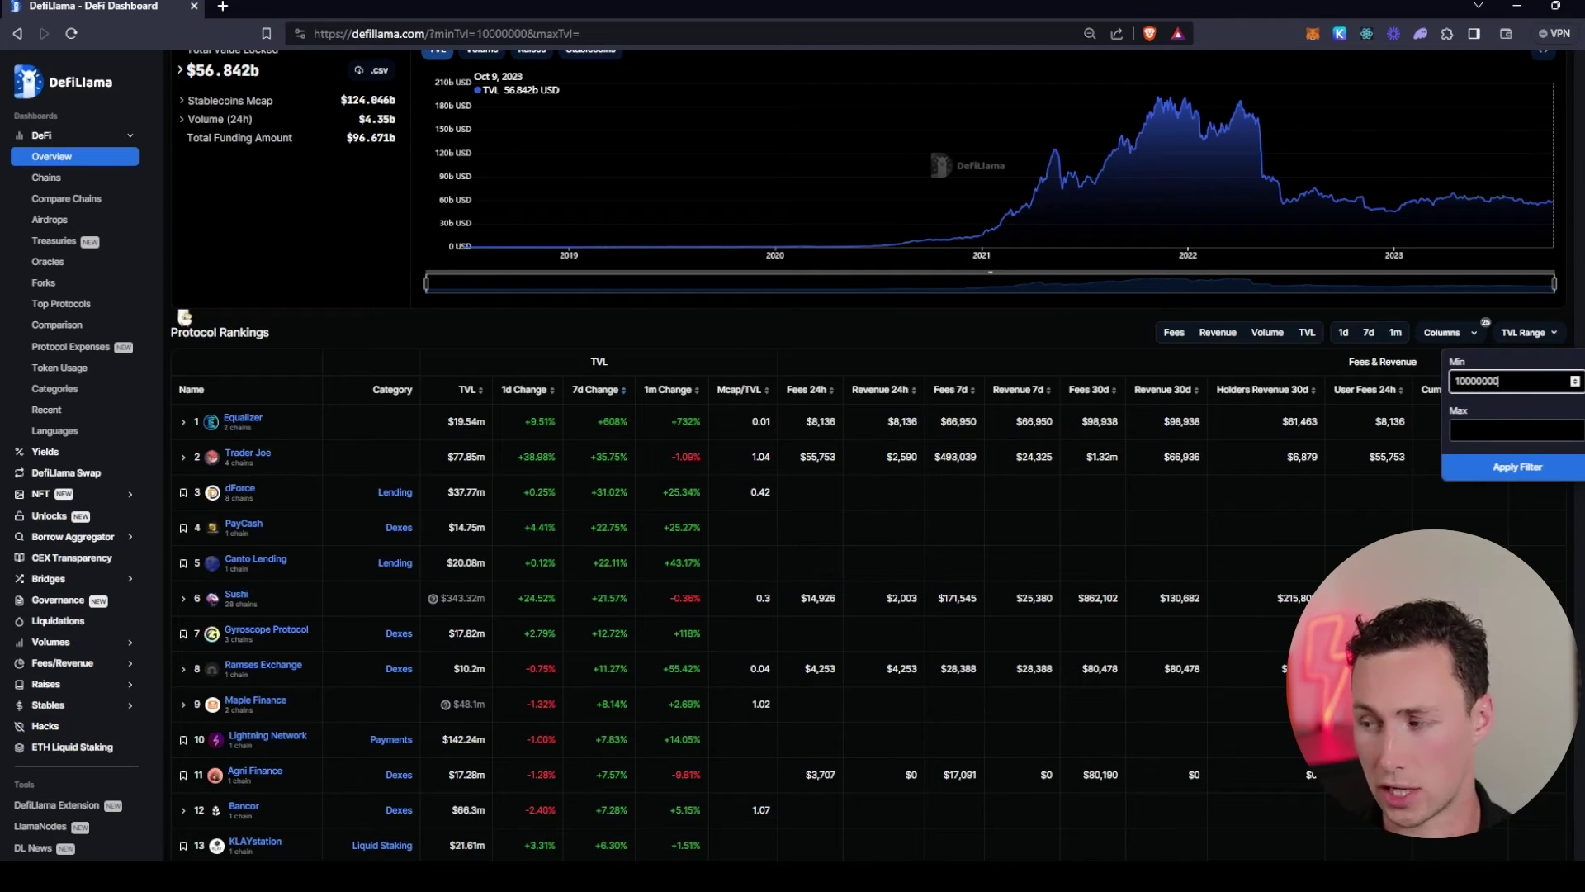
click(1018, 329)
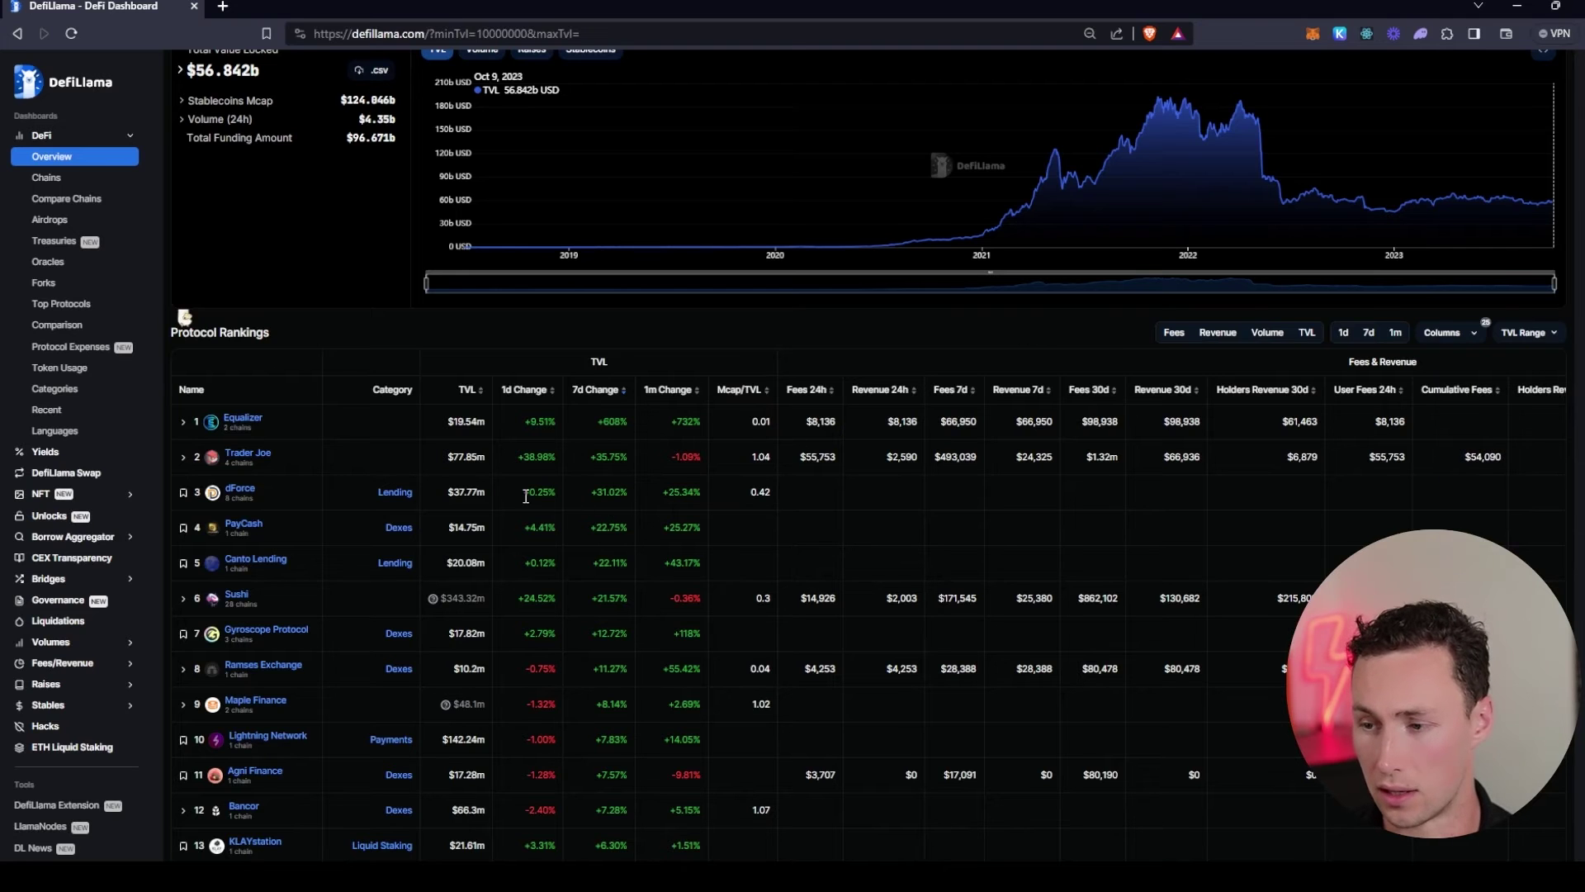
scroll(509, 497, up, 2)
scroll(462, 525, down, 2)
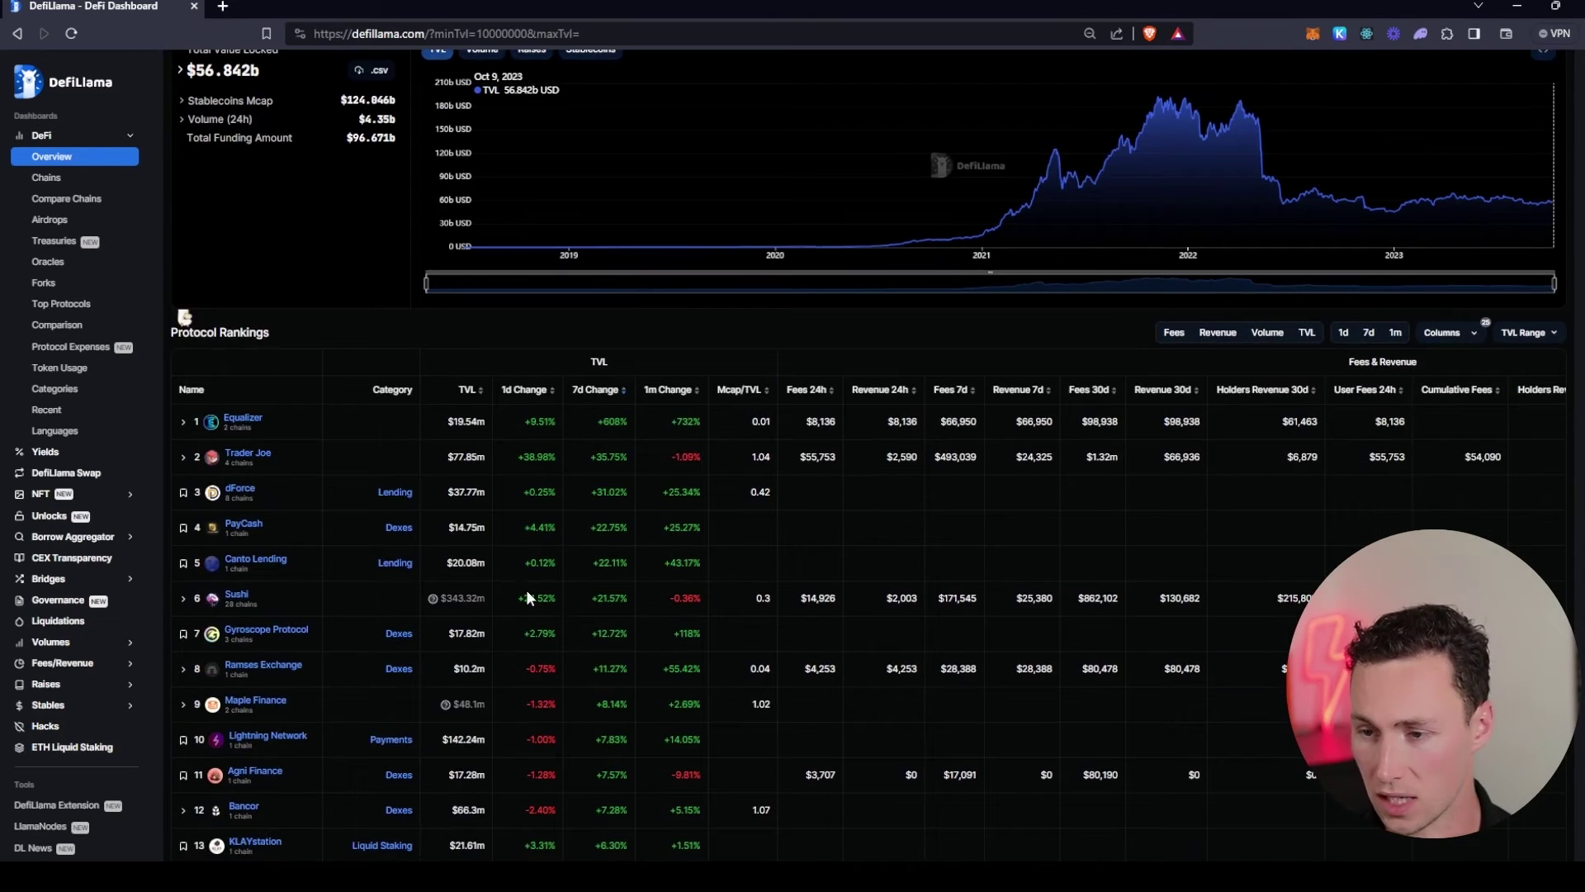
- Re-sort the rankings by TVL and open the MakerDAO protocol page
click(464, 391)
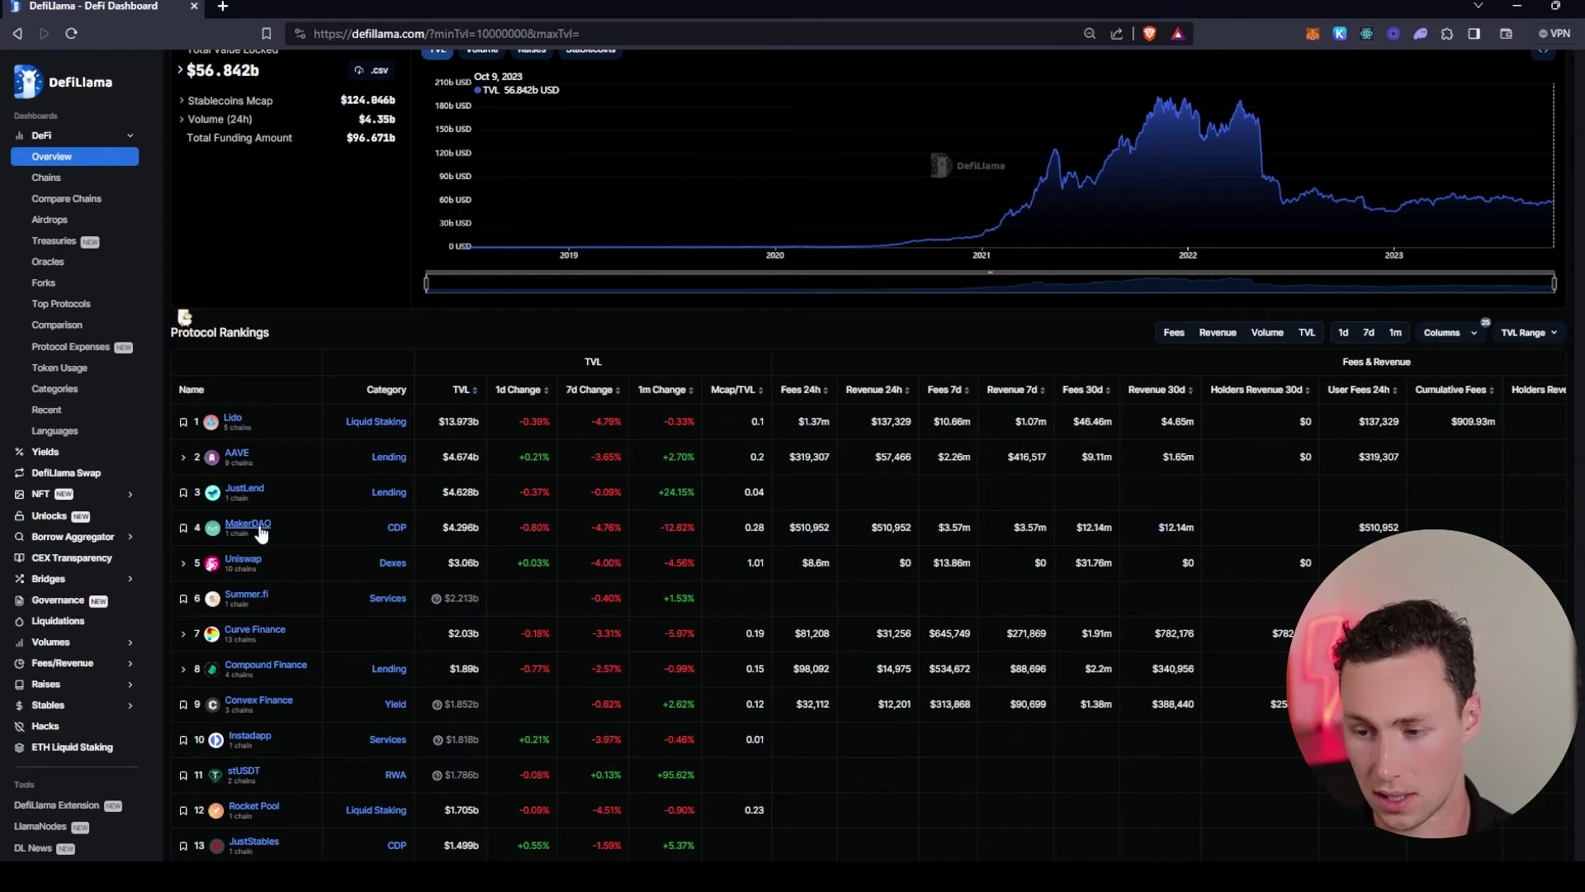
click(256, 534)
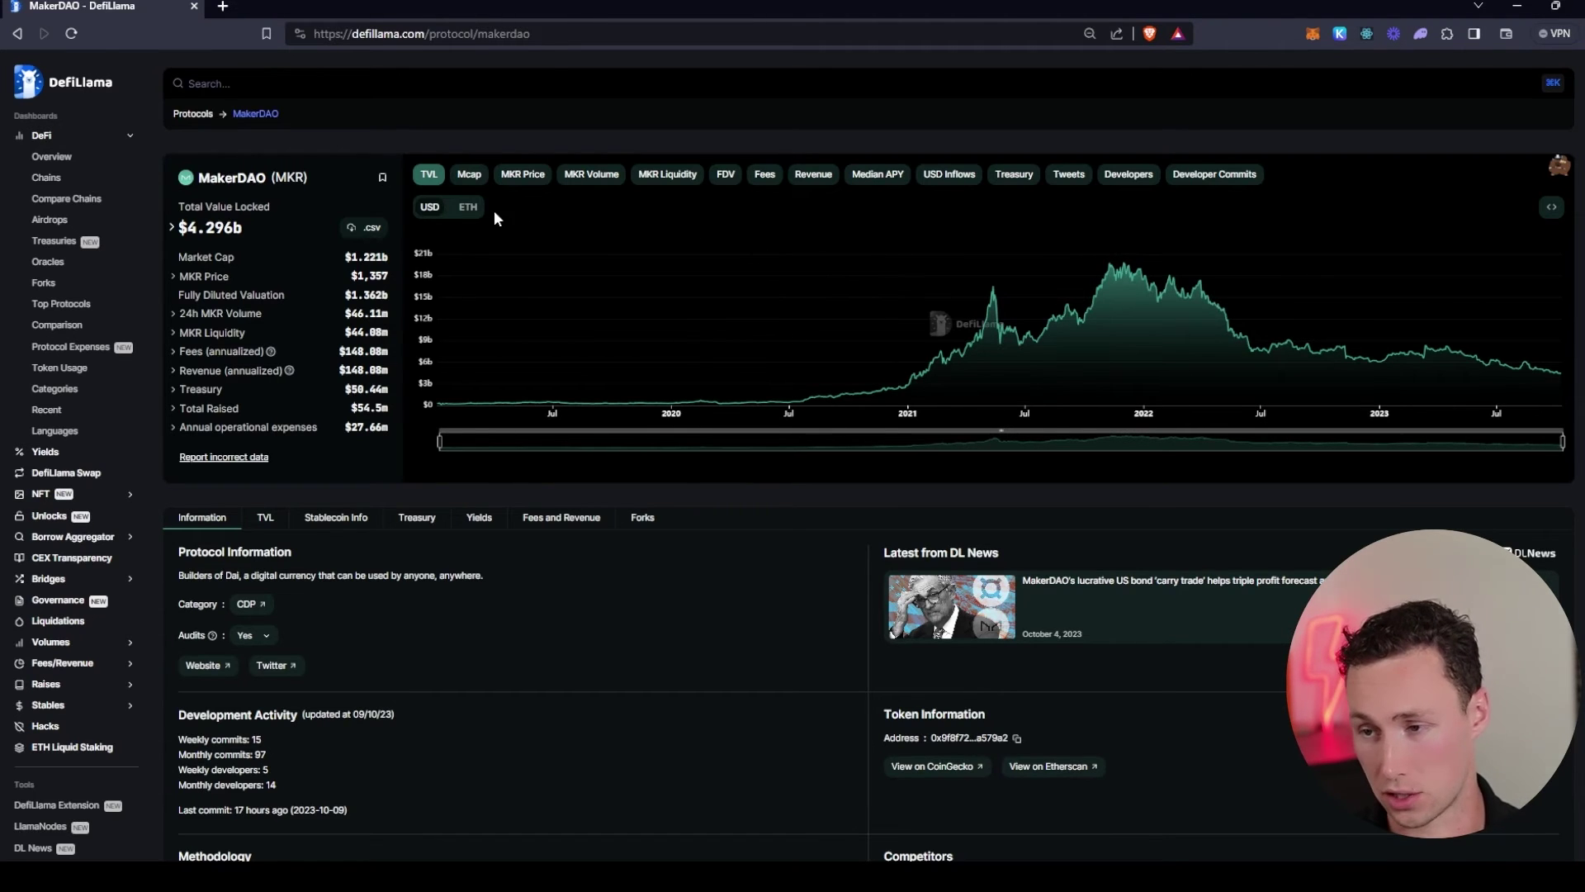
- Add the MKR Price line to MakerDAO's chart and set the range to April 2021 onward
click(512, 183)
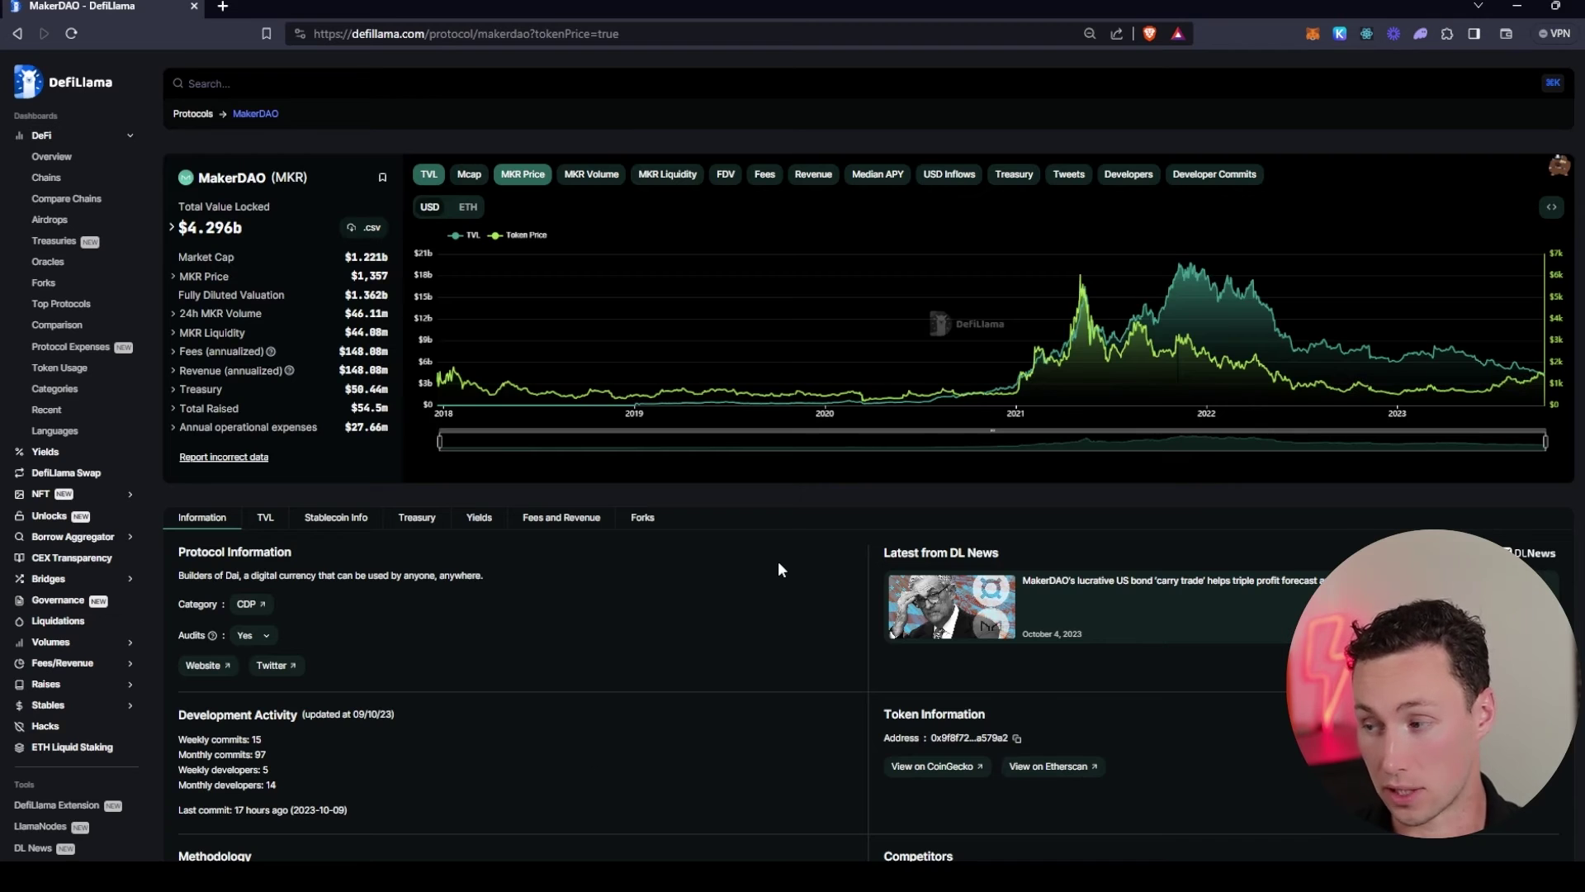
drag(439, 442, 1372, 424)
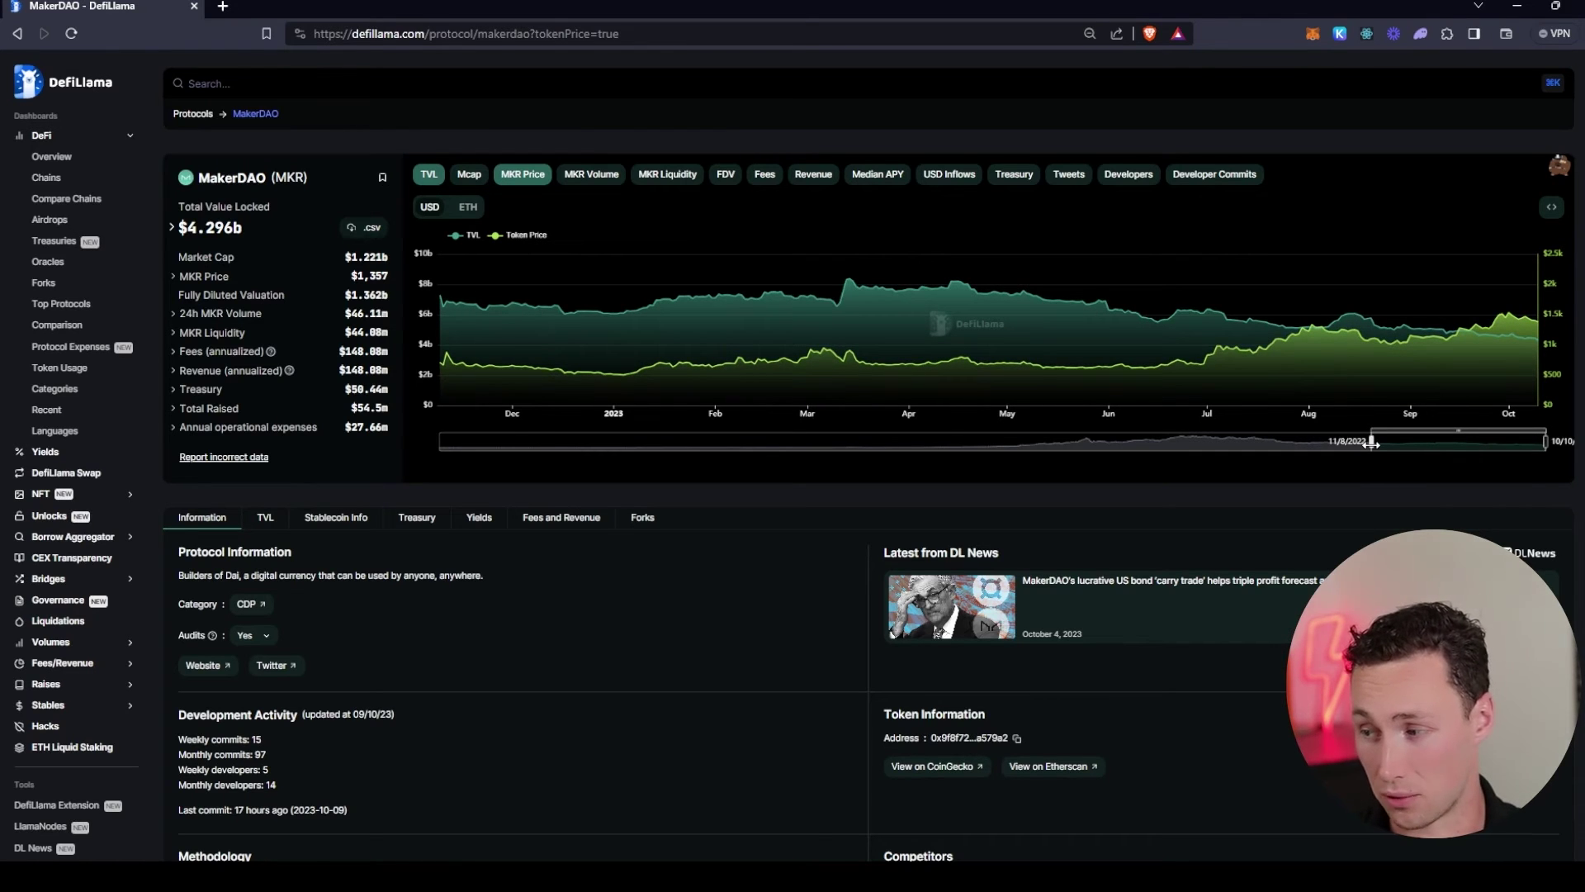
drag(1372, 442, 937, 442)
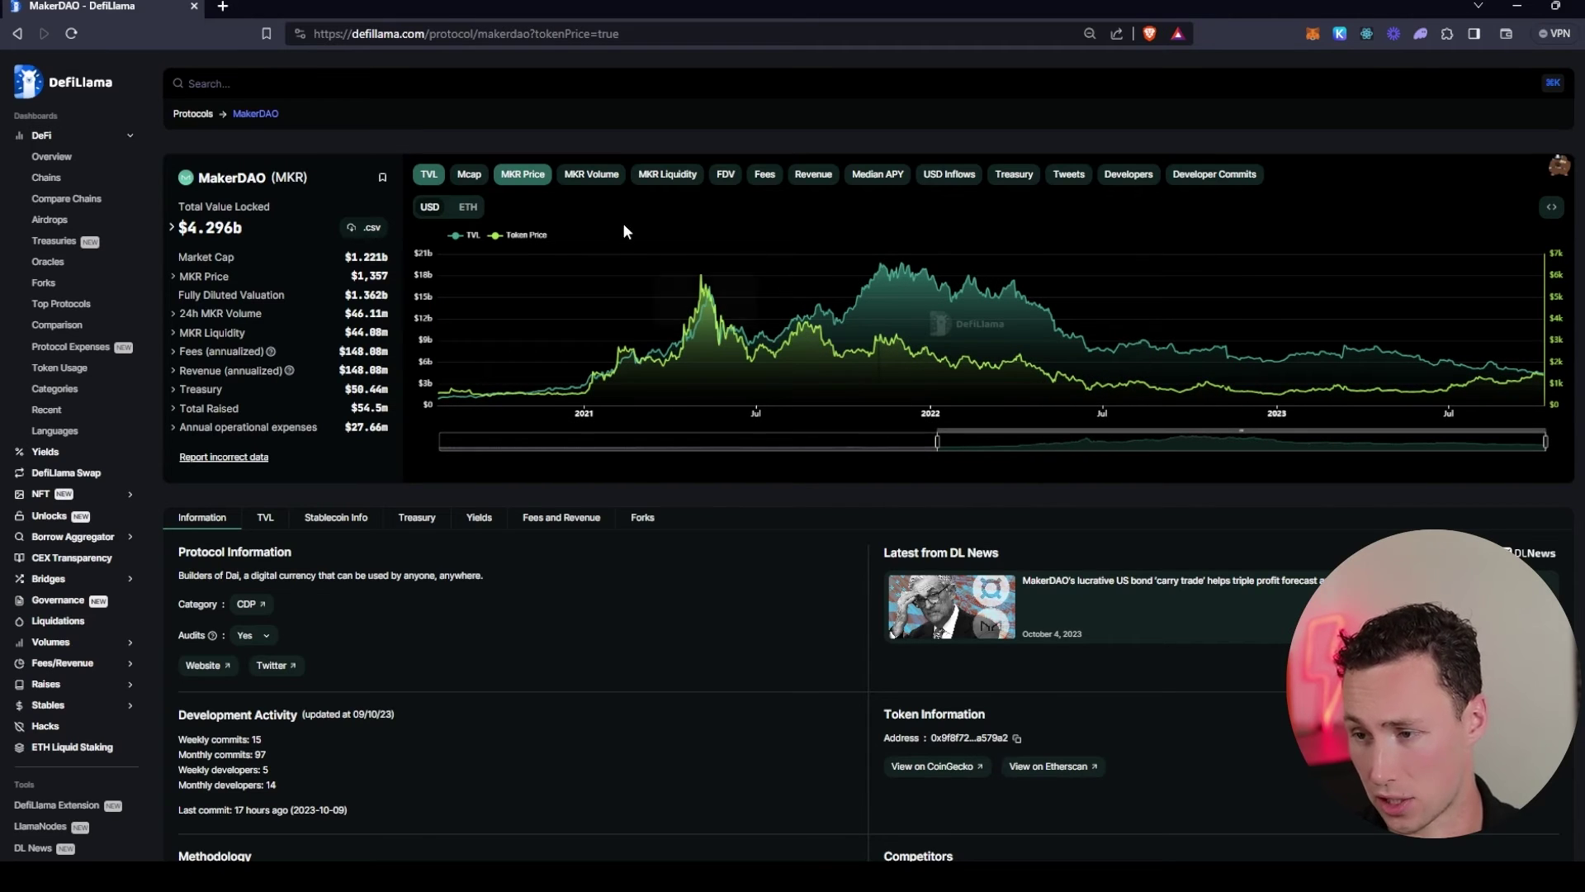
- Overlay MakerDAO's revenue on the chart and adjust the time range
click(814, 177)
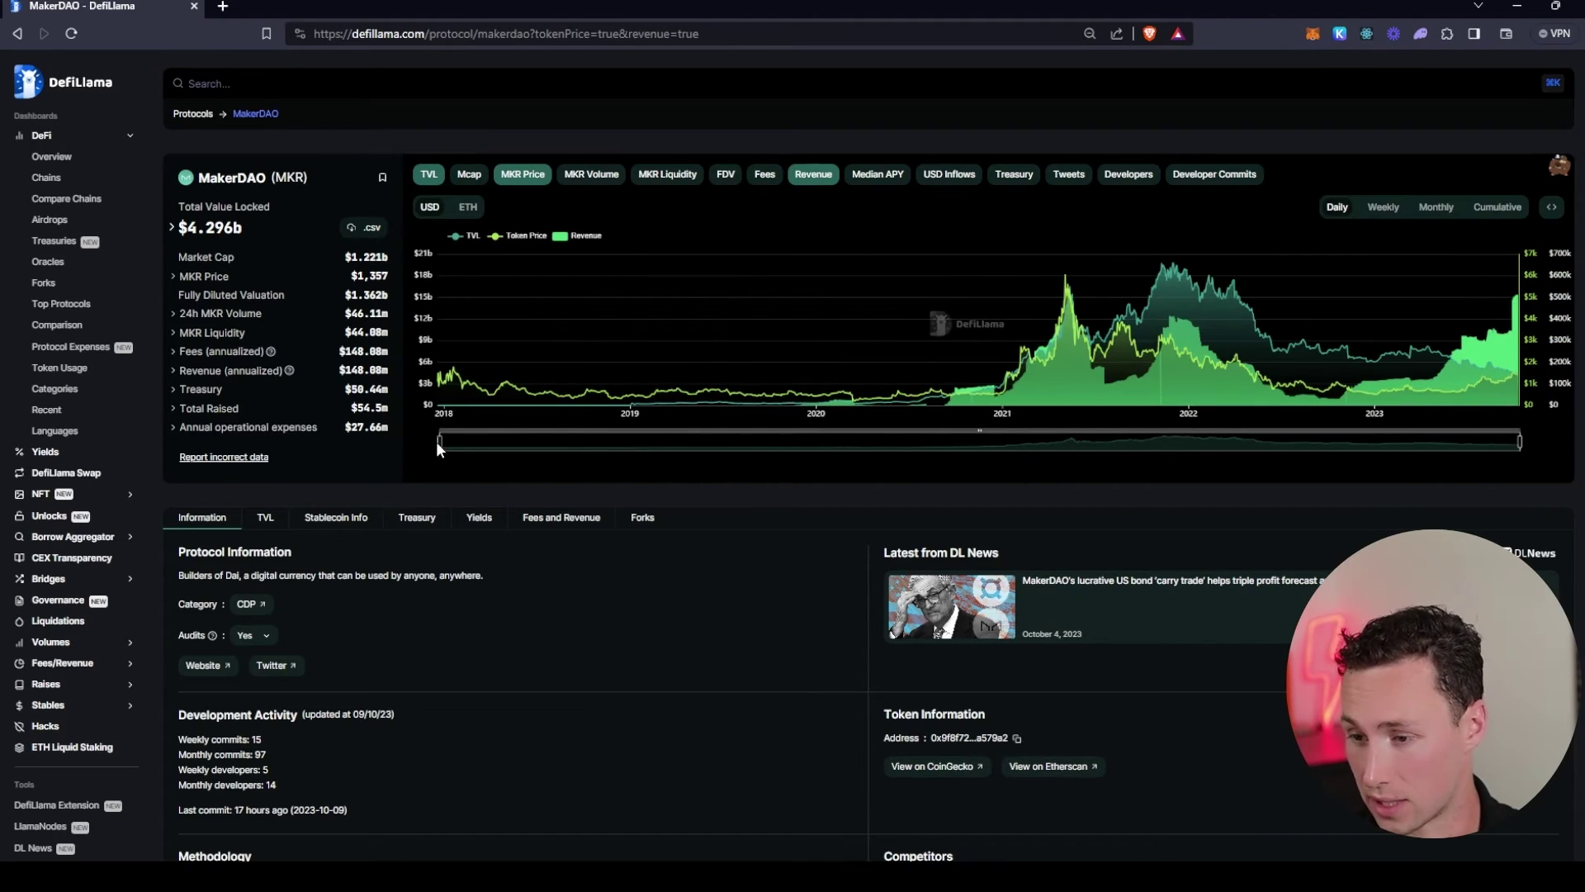
drag(437, 441, 1317, 440)
scroll(1323, 394, up, 3)
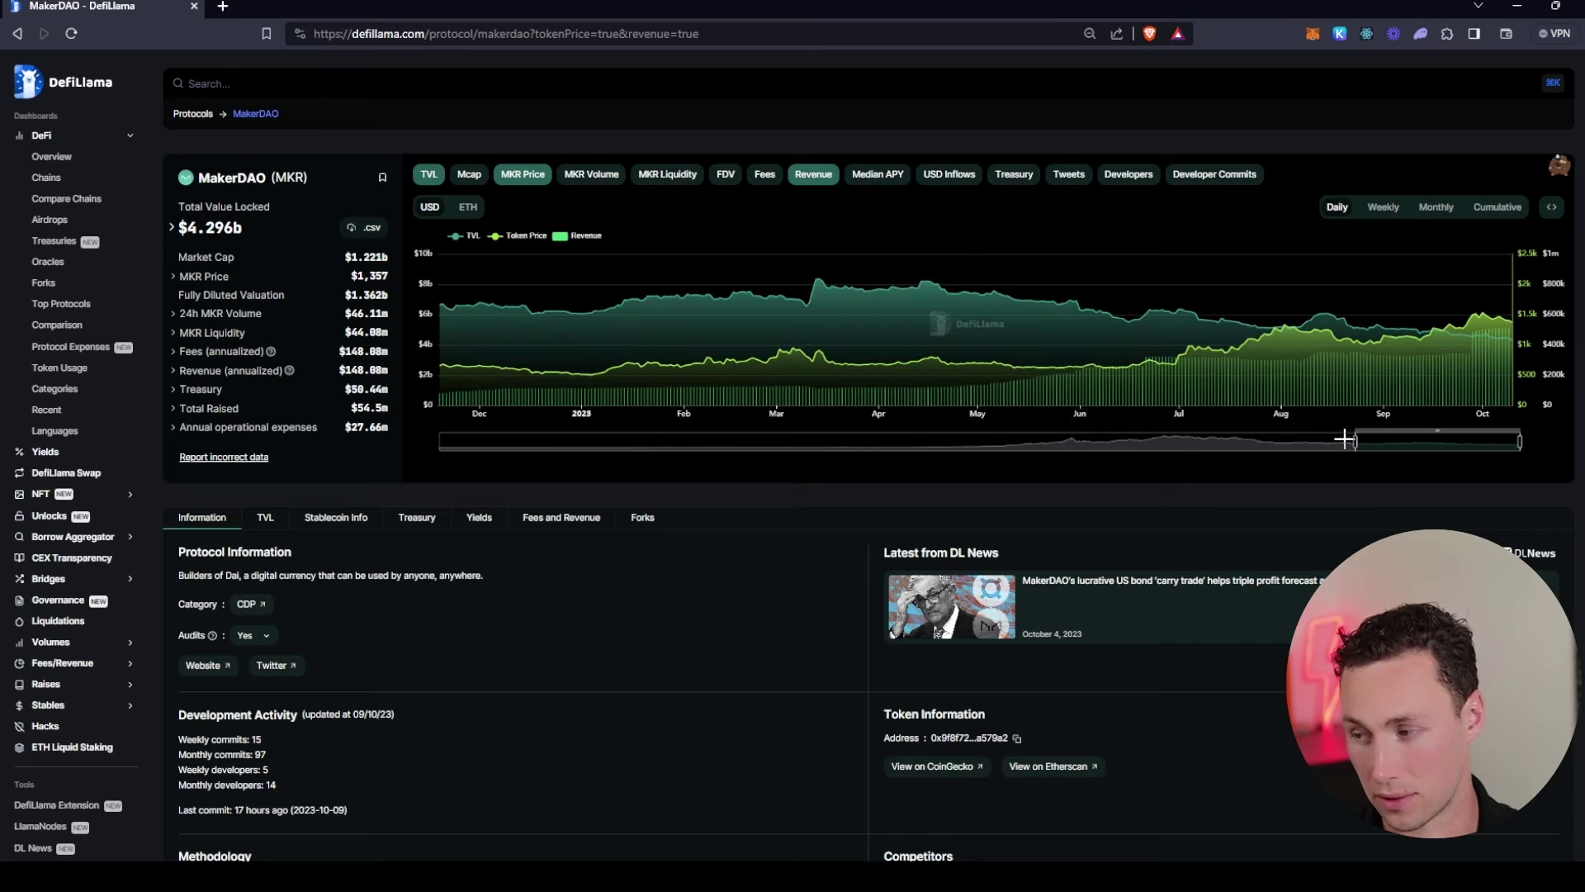
drag(1354, 441, 1413, 434)
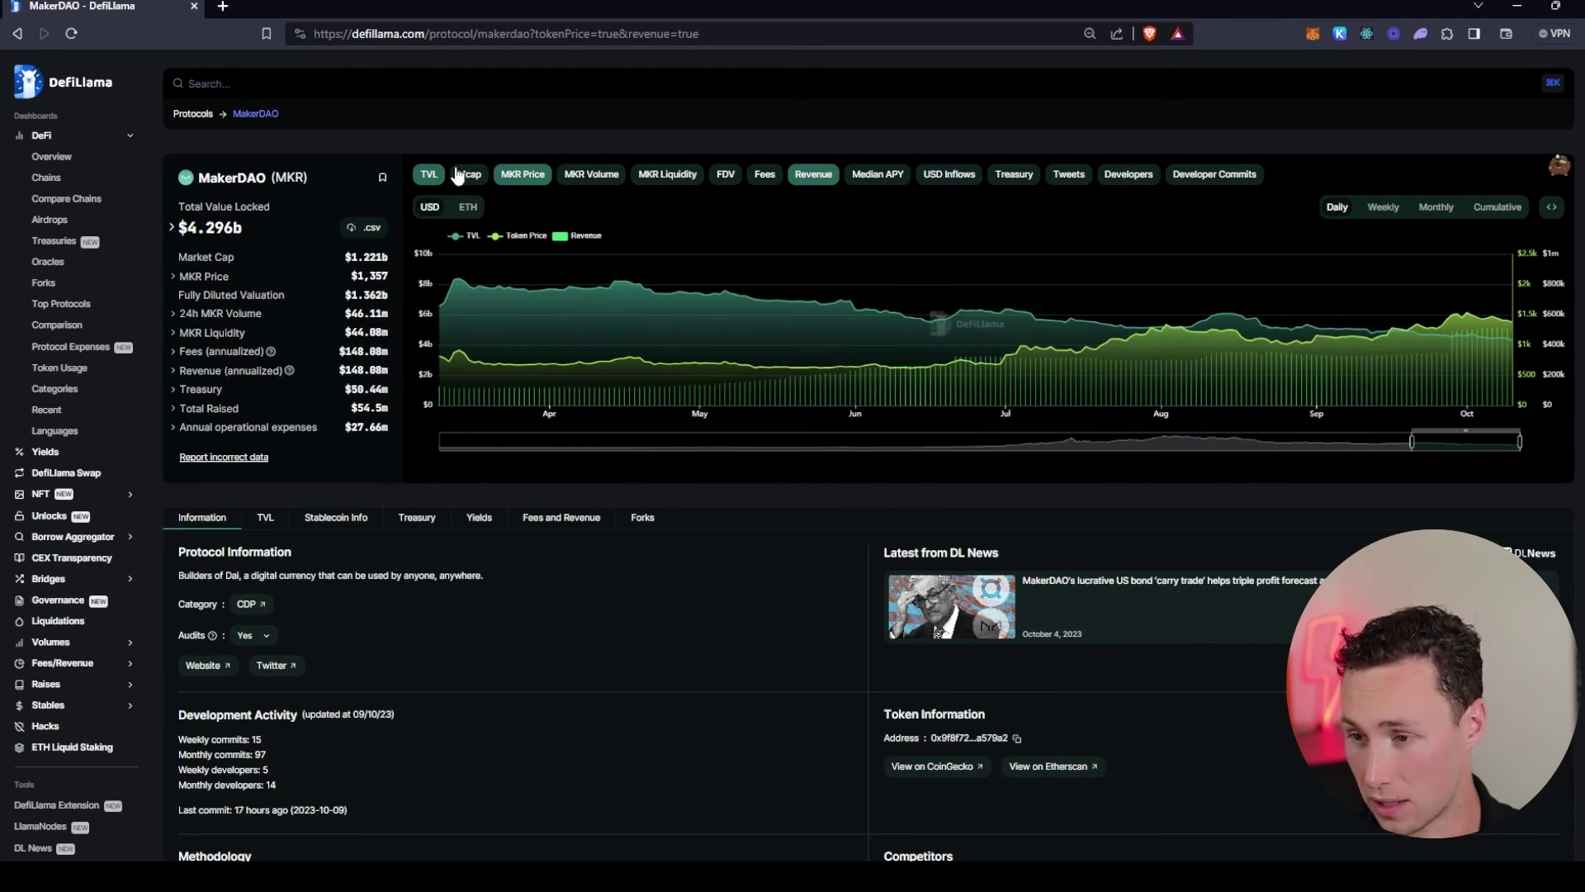
- Remove TVL from the chart and narrow the range to November 2022 onward
click(427, 174)
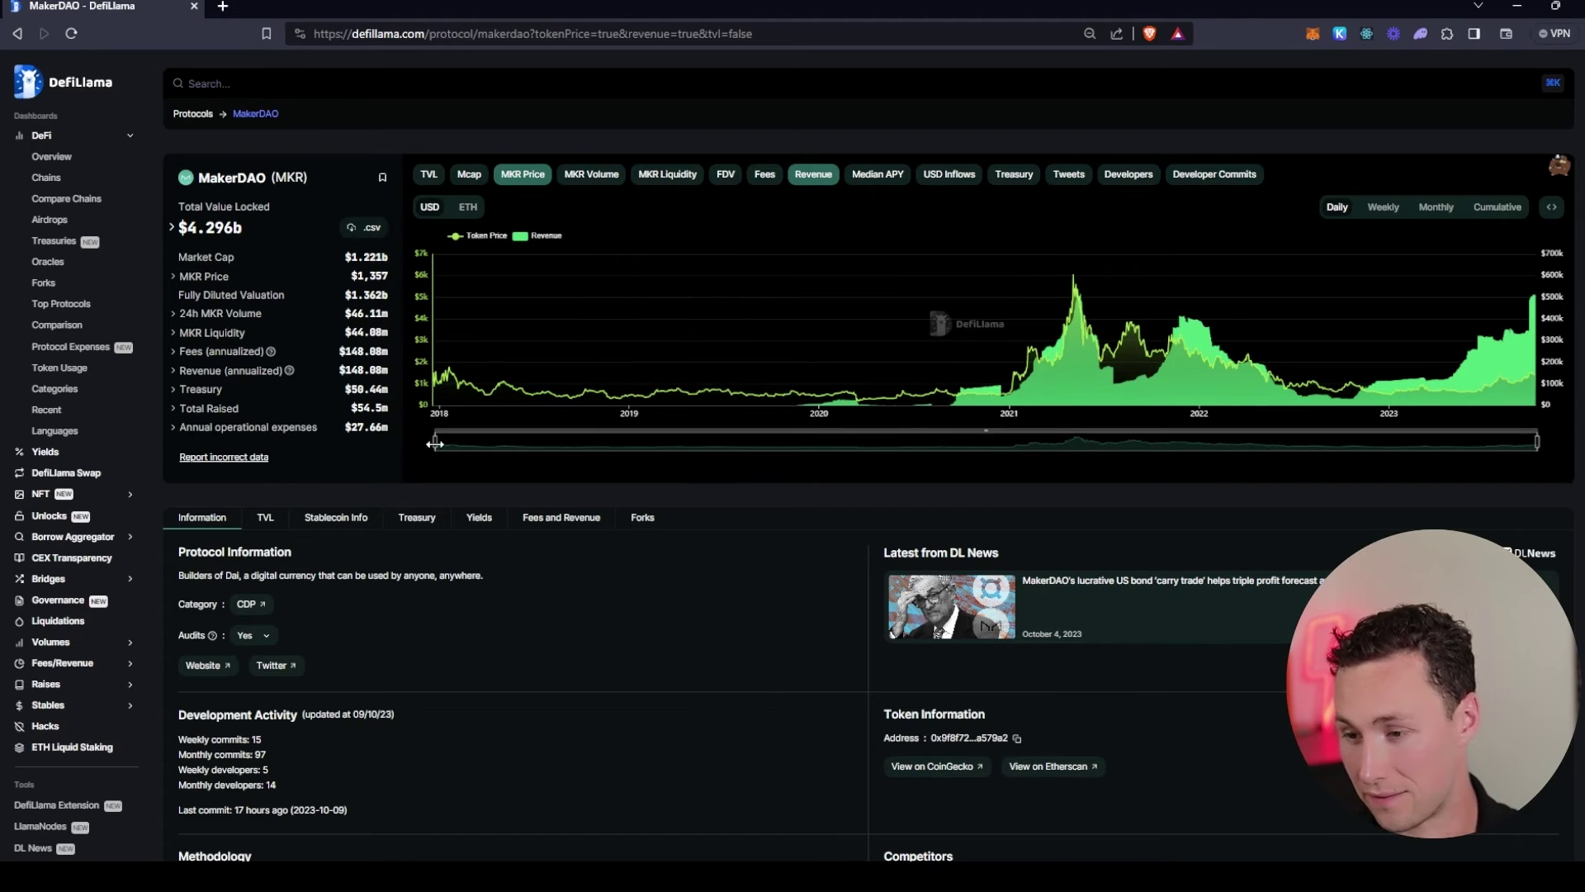
drag(435, 442, 825, 441)
drag(948, 477, 1005, 472)
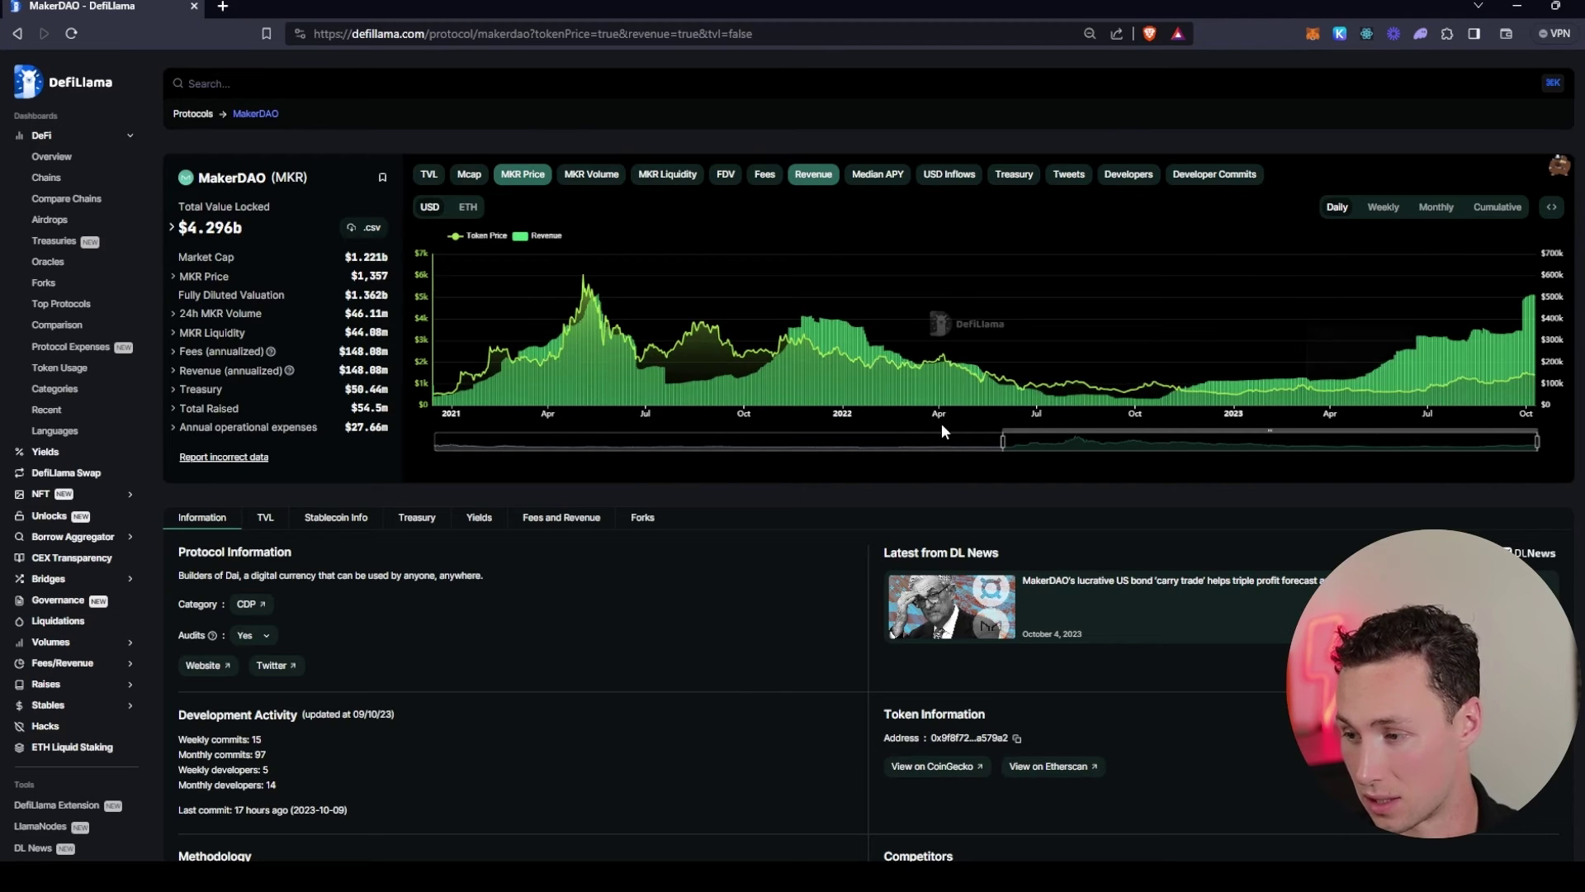
drag(1005, 446, 1361, 408)
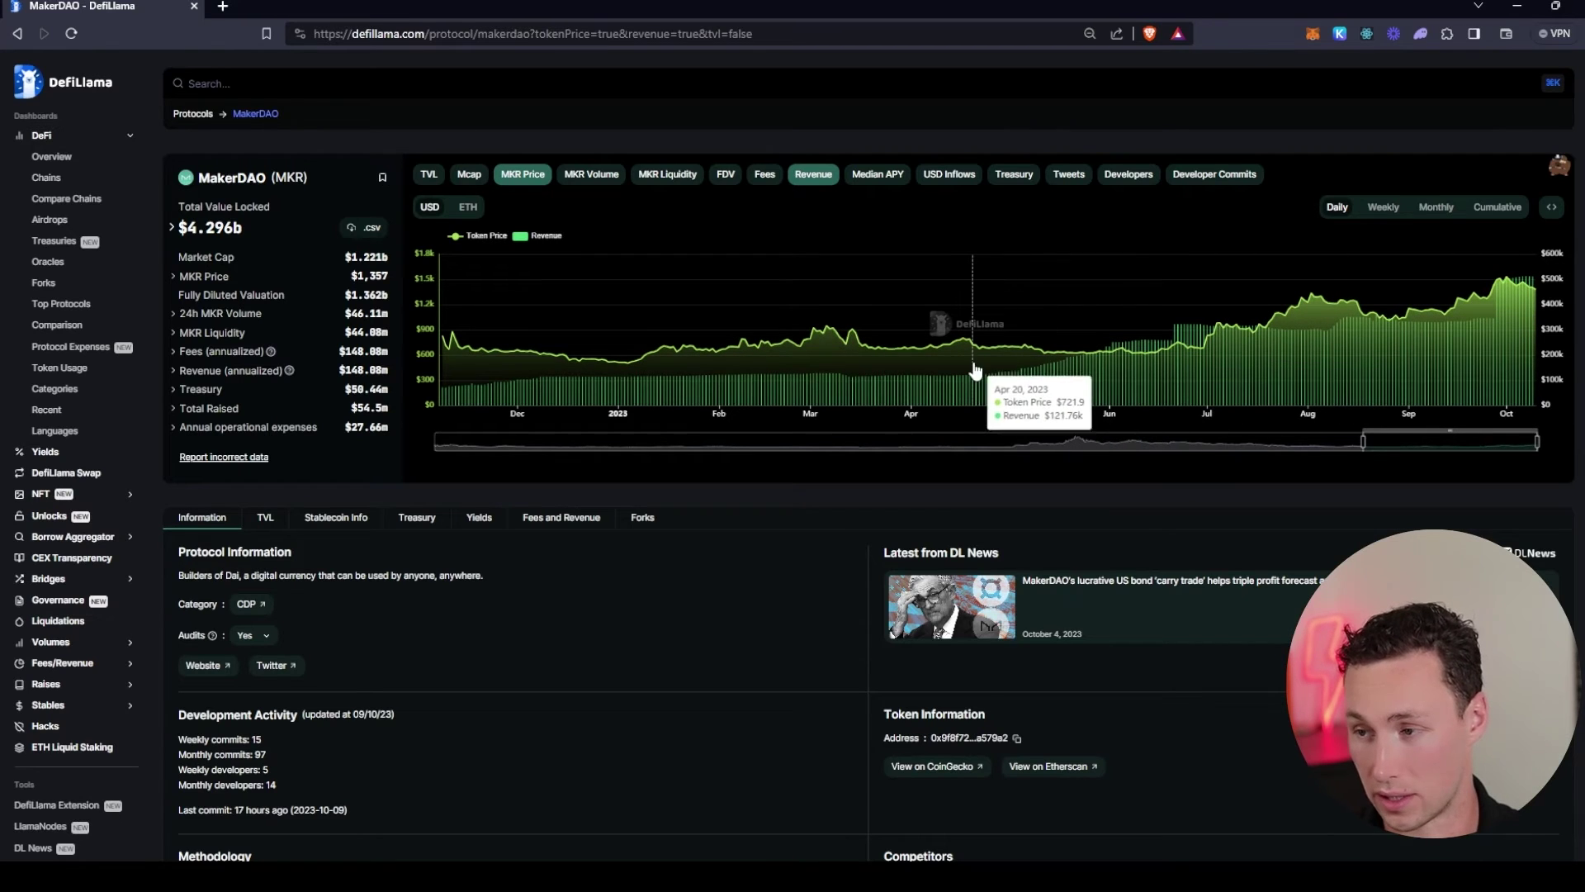
- Drop Revenue, overlay Treasury on MKR price from March 2019, then remove Treasury again
click(819, 177)
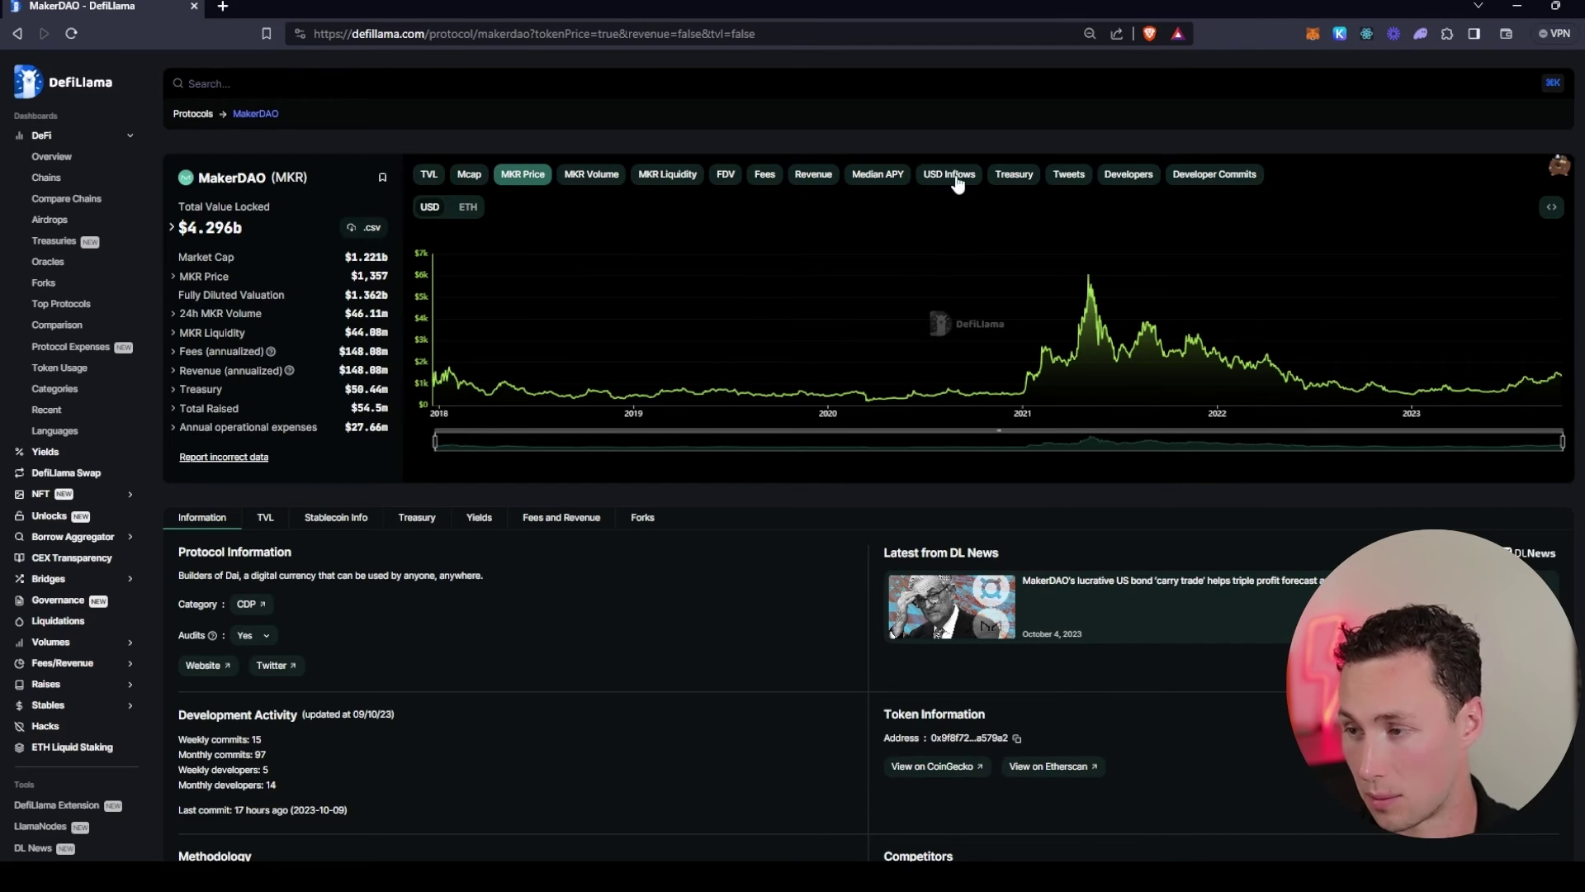
click(1030, 183)
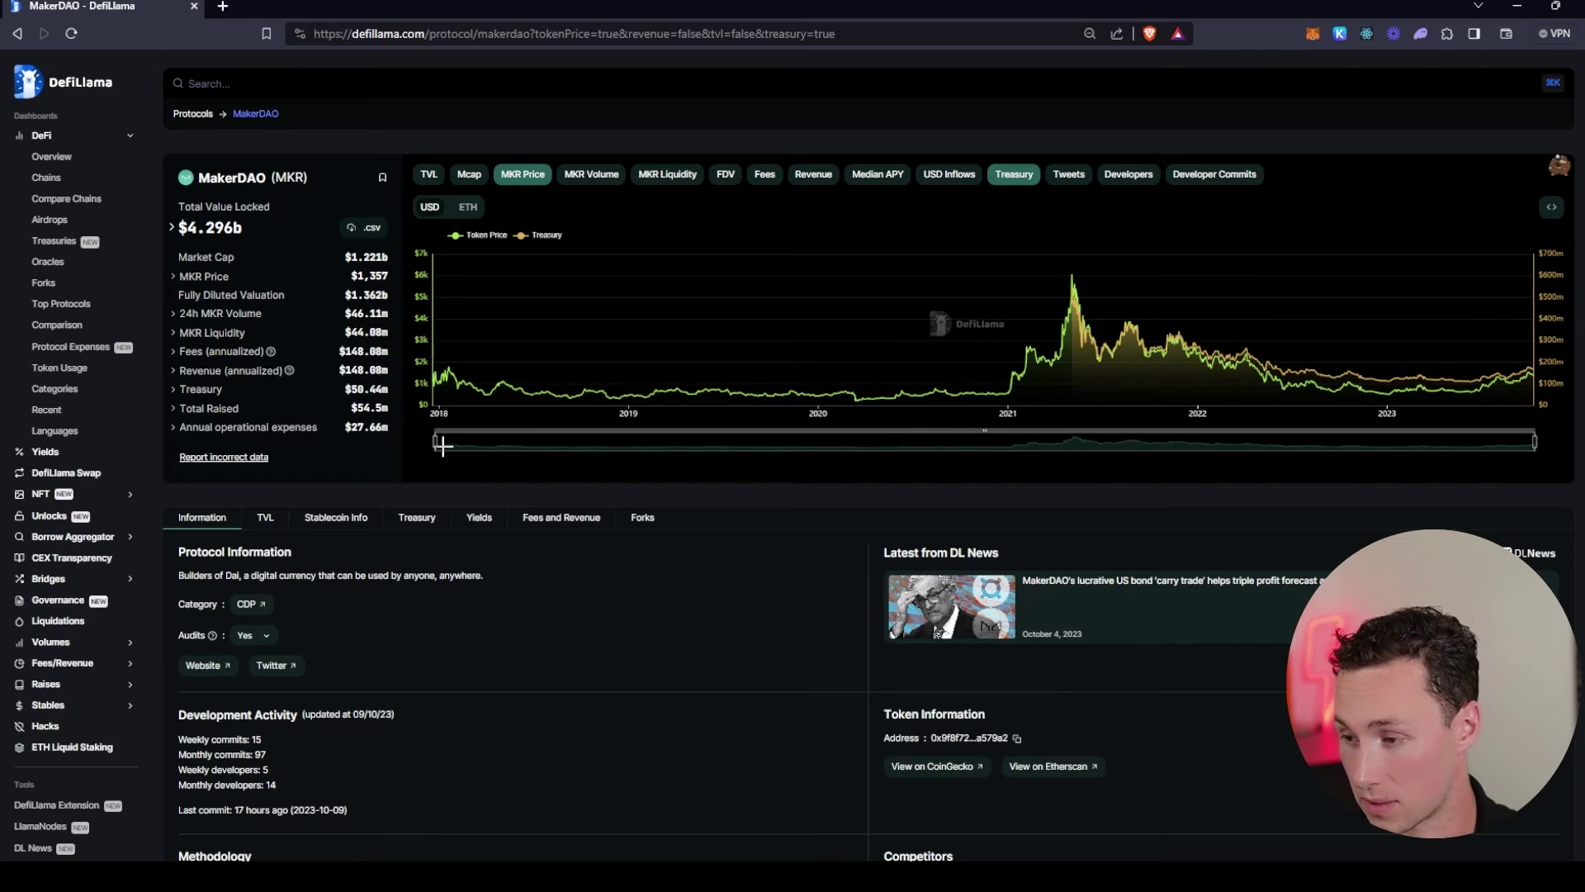
drag(435, 441, 949, 395)
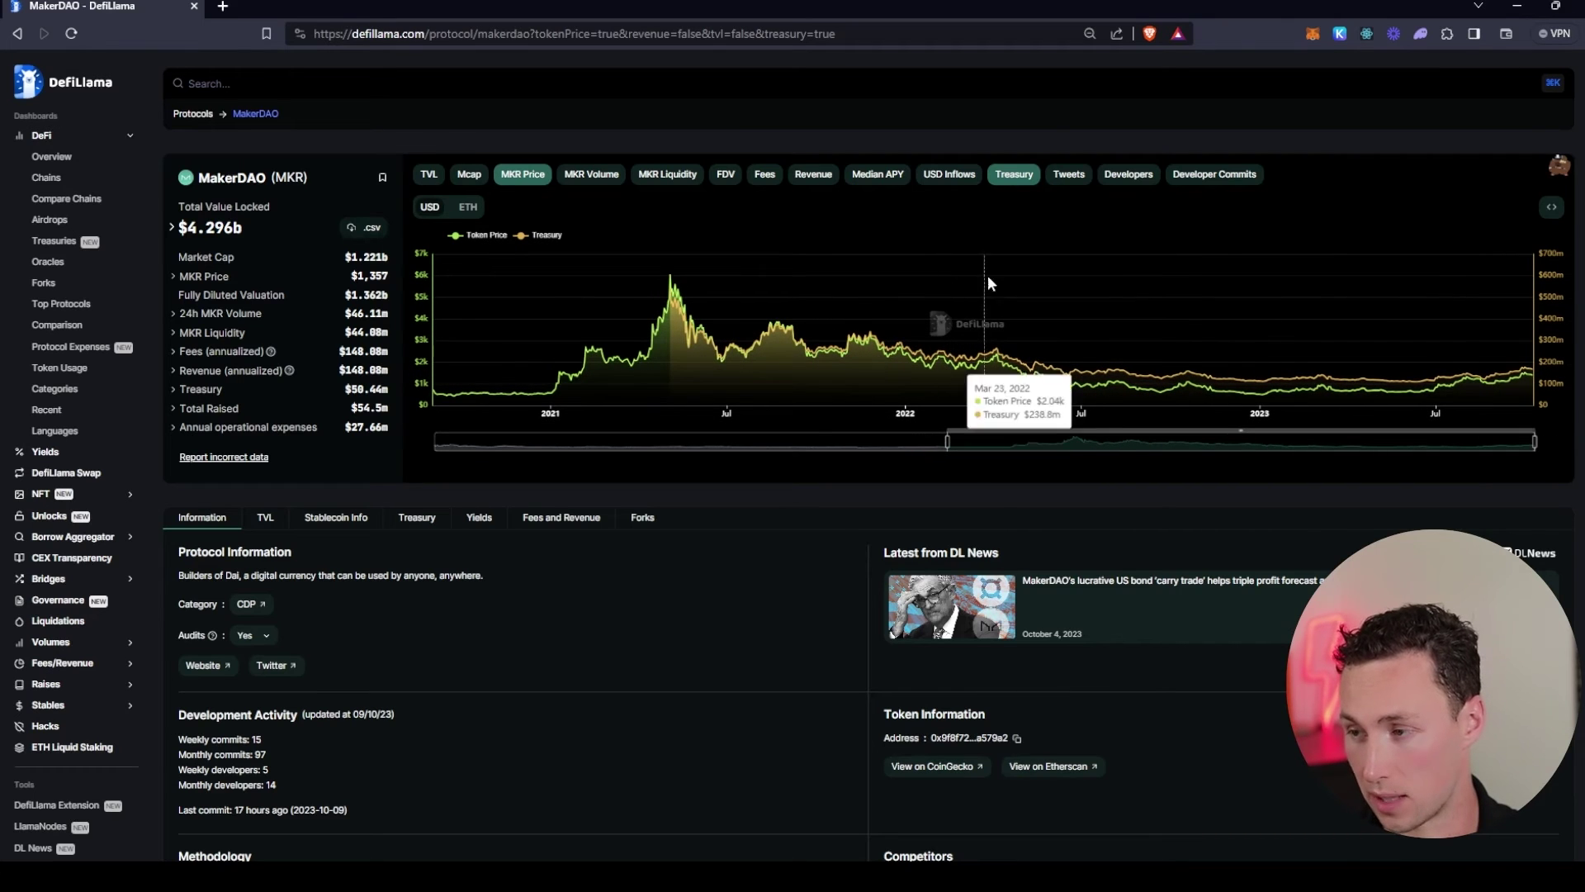
click(1034, 175)
- Chart Developers and Developer Commits against MKR price, swapping developer counts for commits
click(1142, 177)
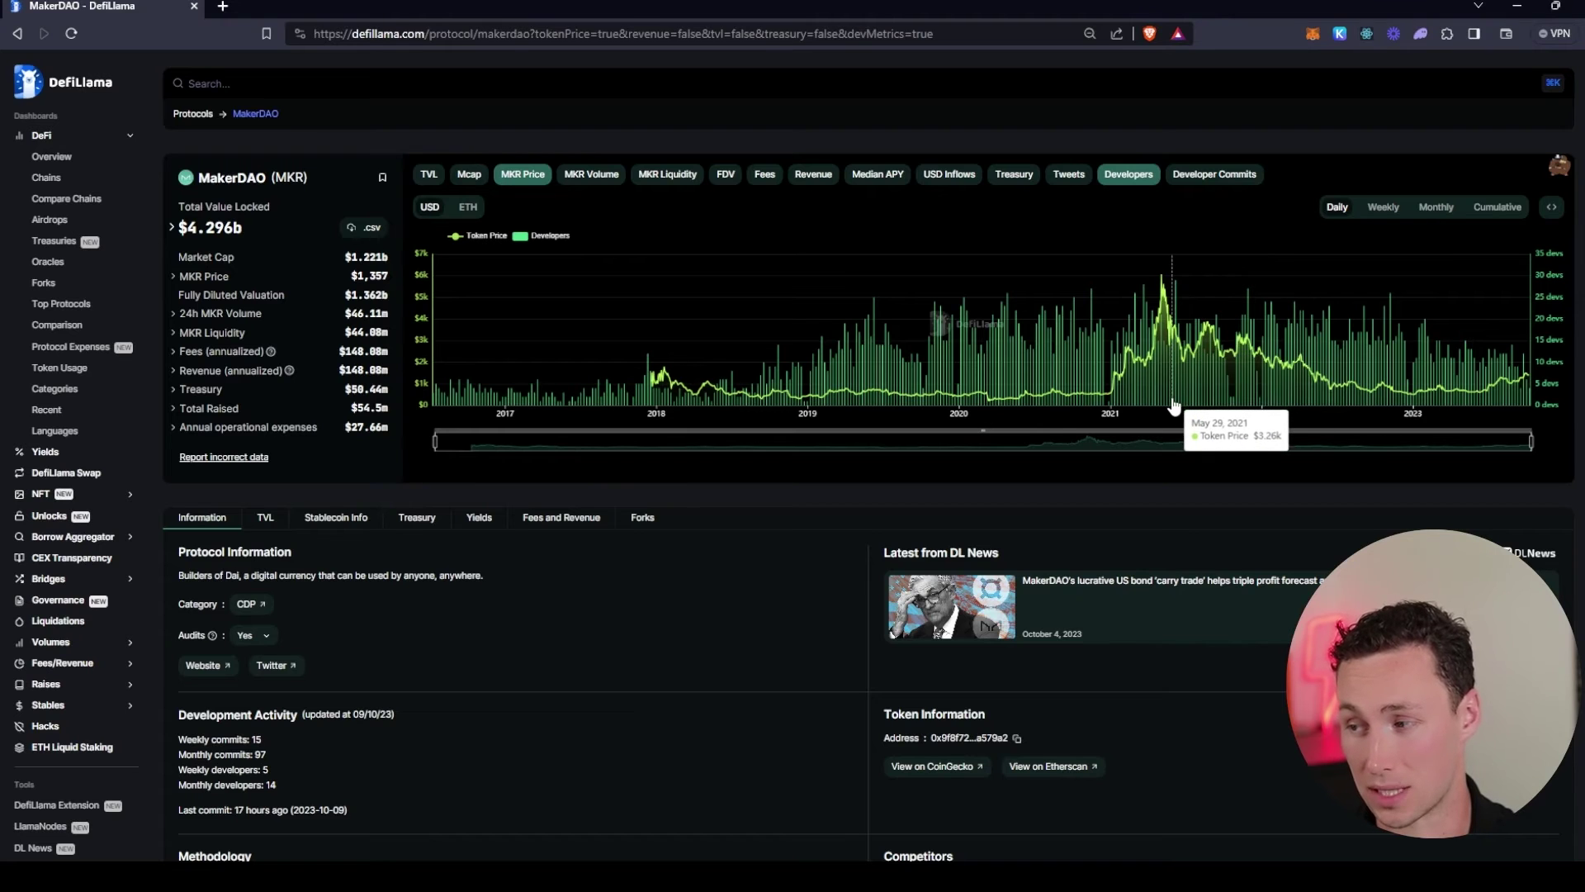
click(1176, 175)
click(1135, 176)
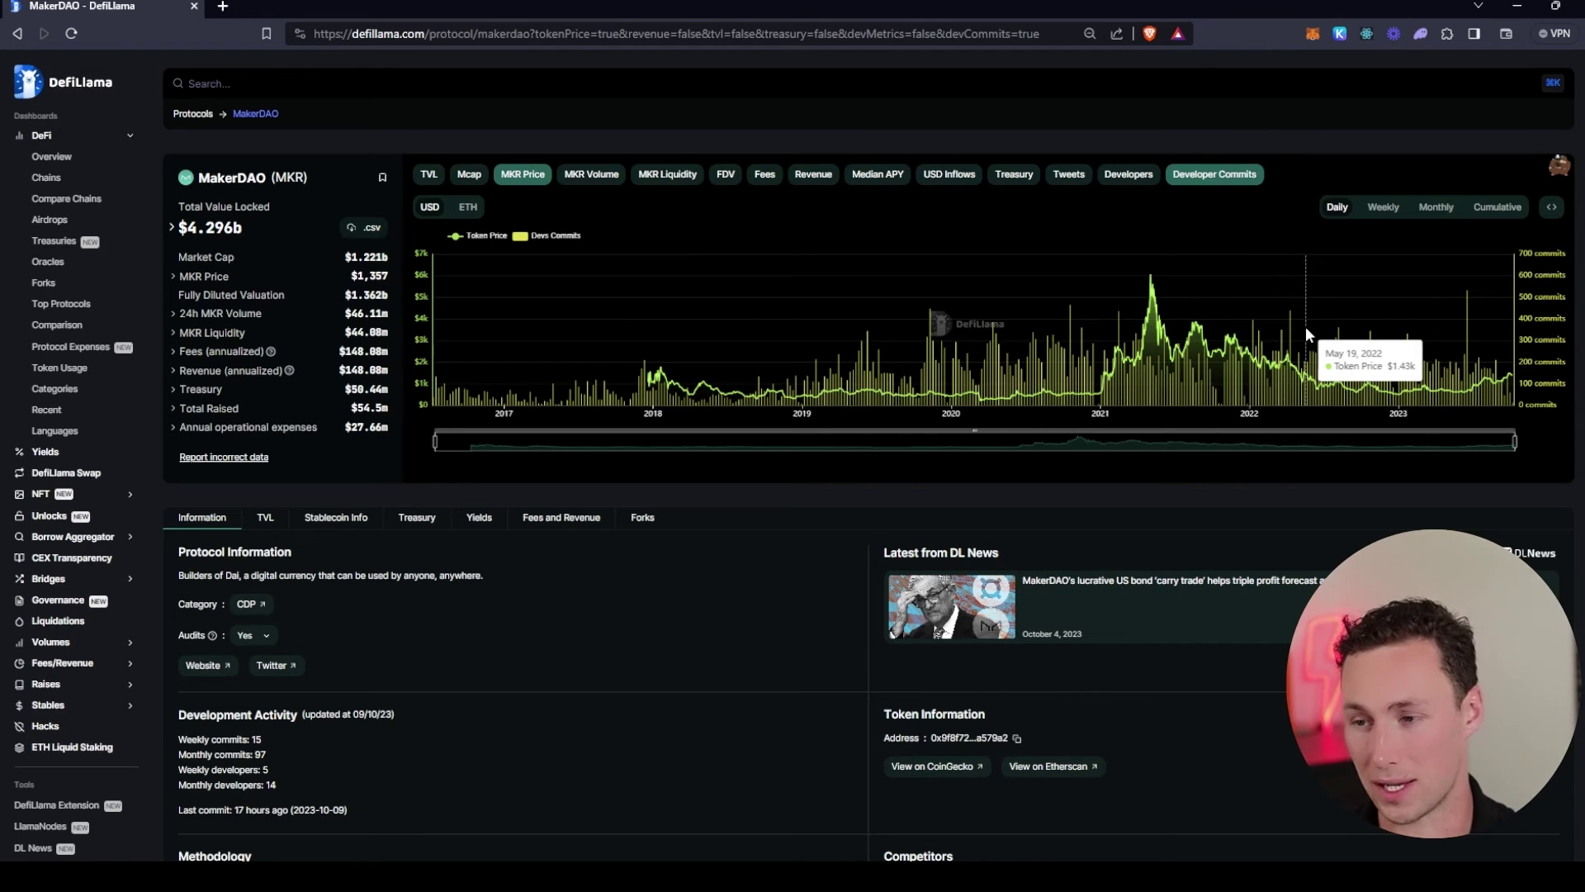
click(1221, 175)
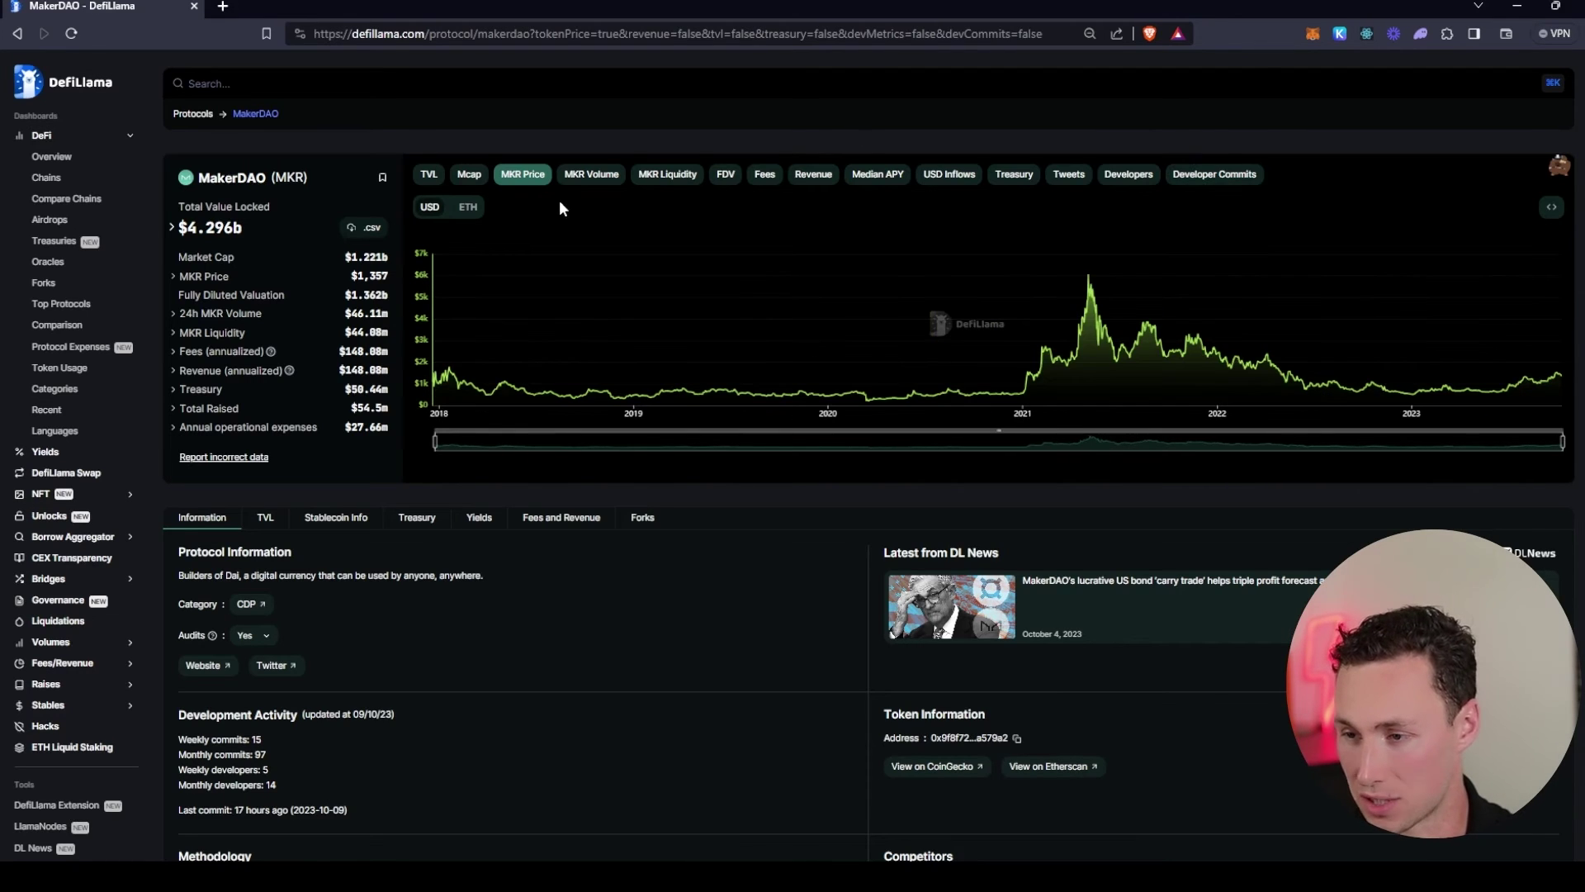
click(428, 175)
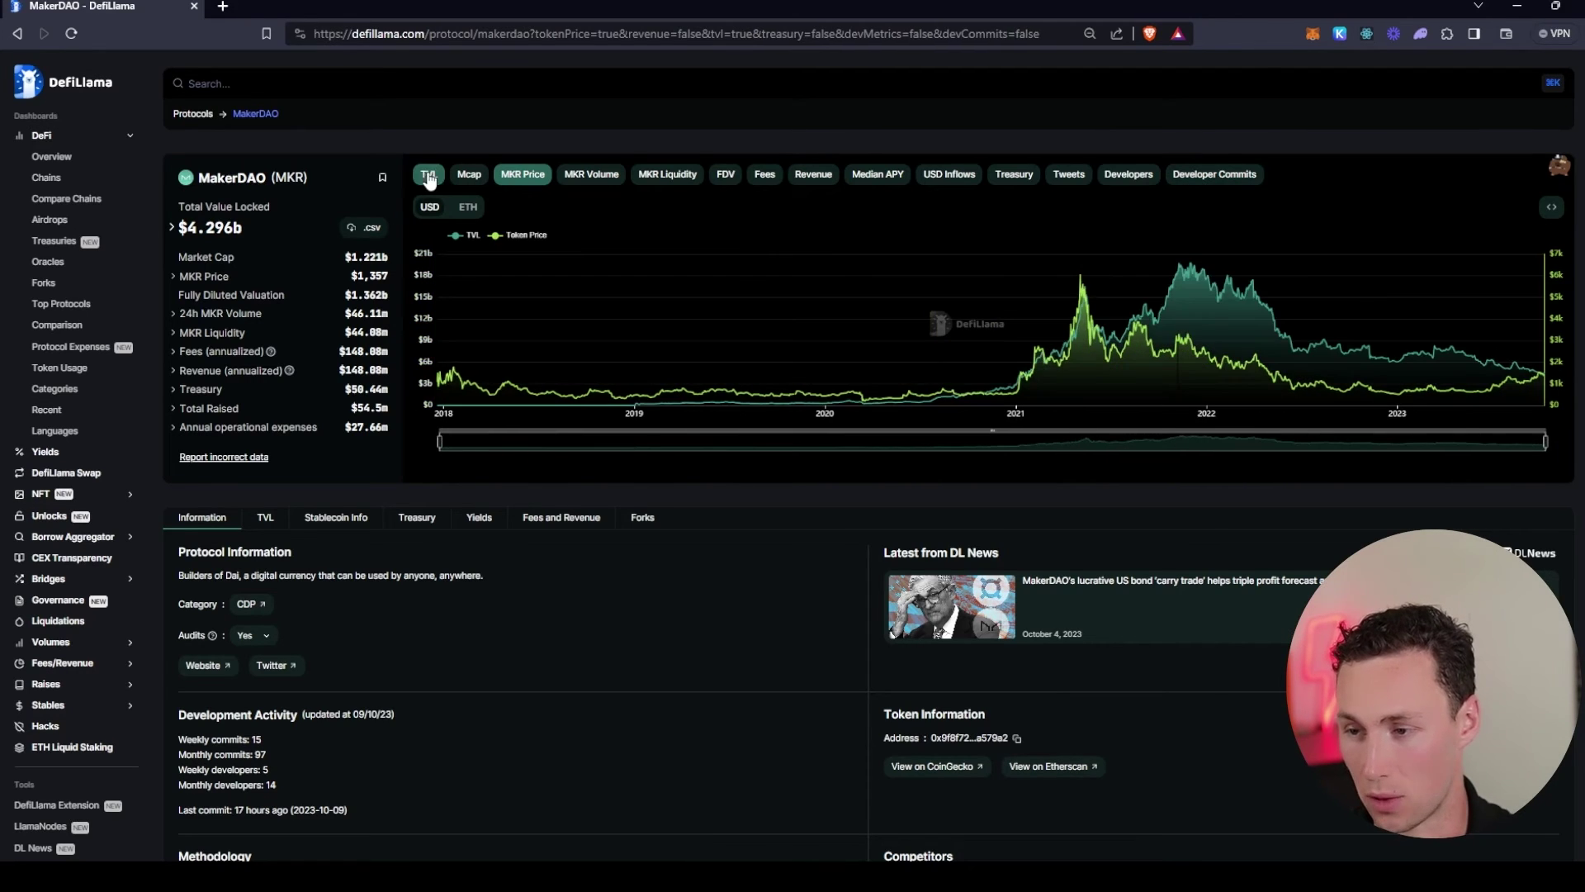
click(804, 177)
scroll(283, 456, down, 2)
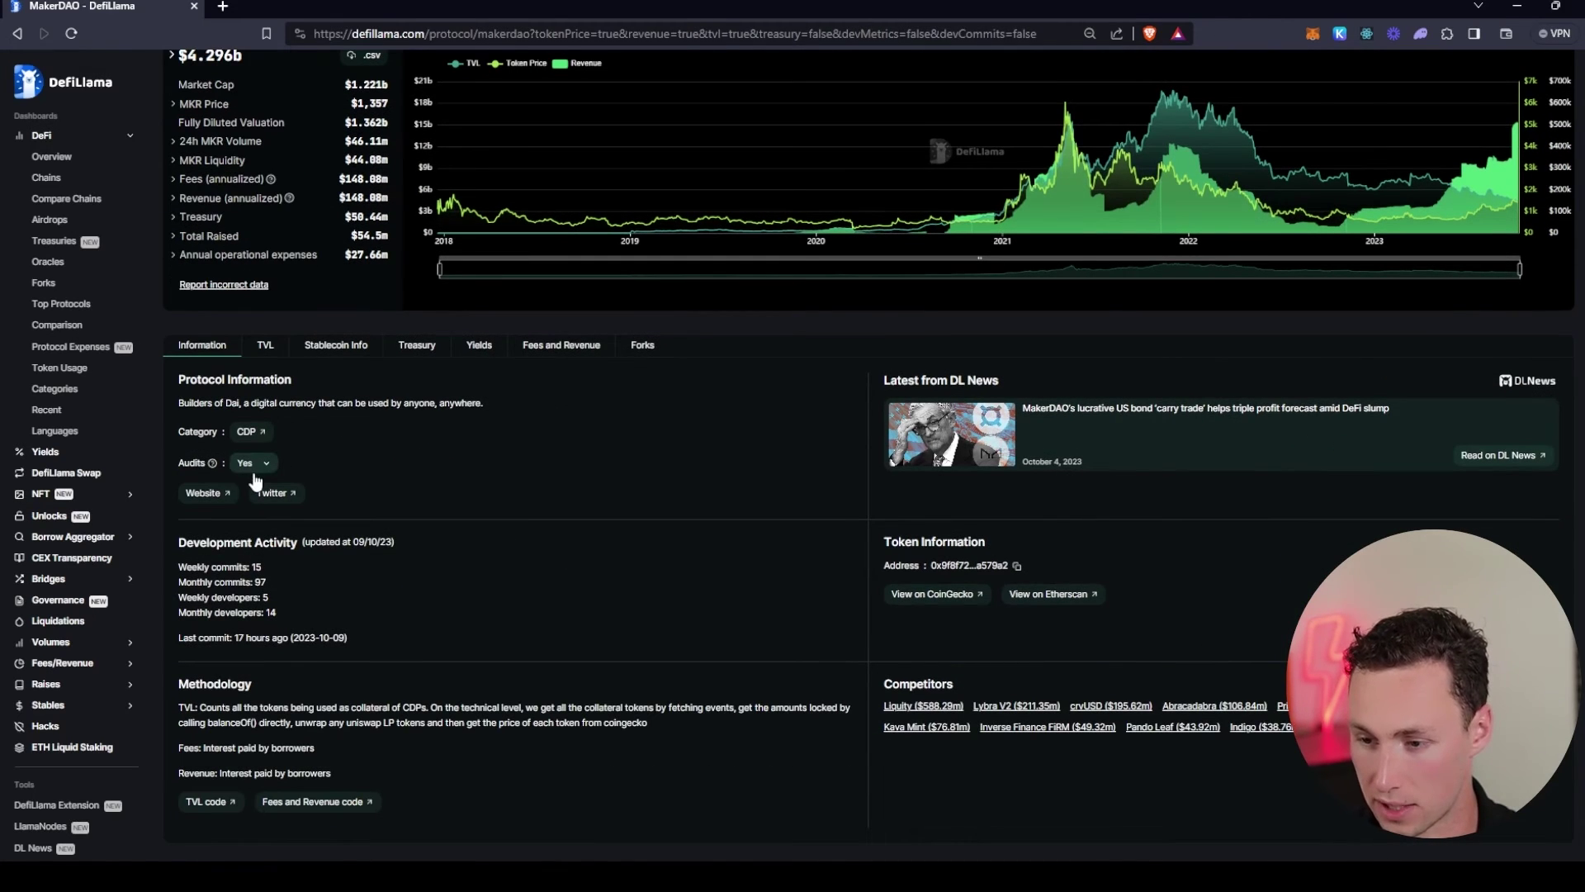
mouse_move(218, 468)
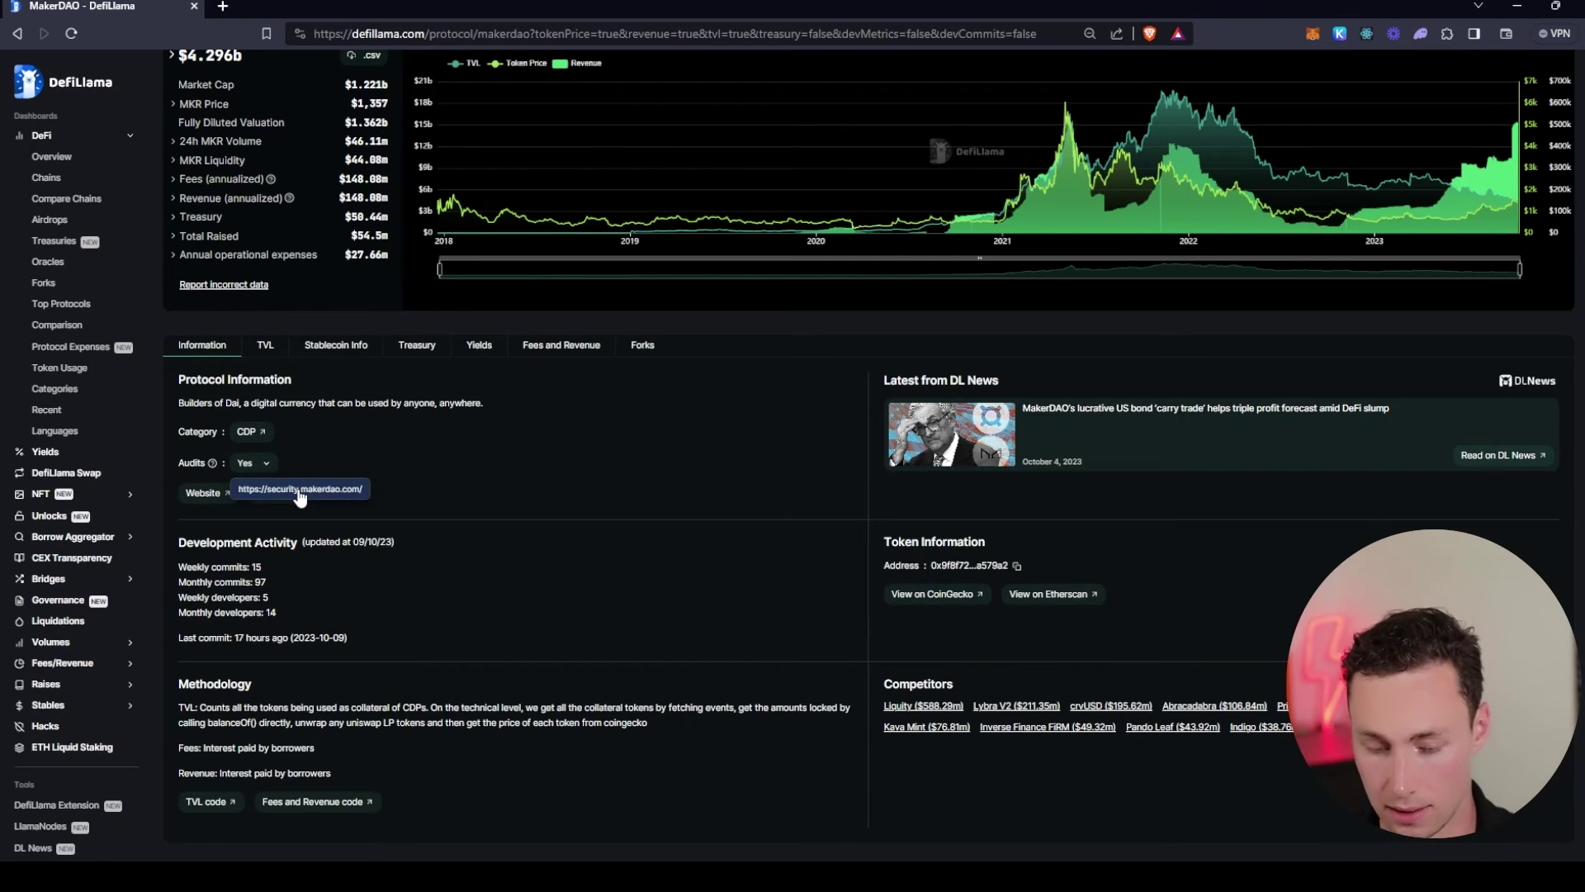
click(299, 491)
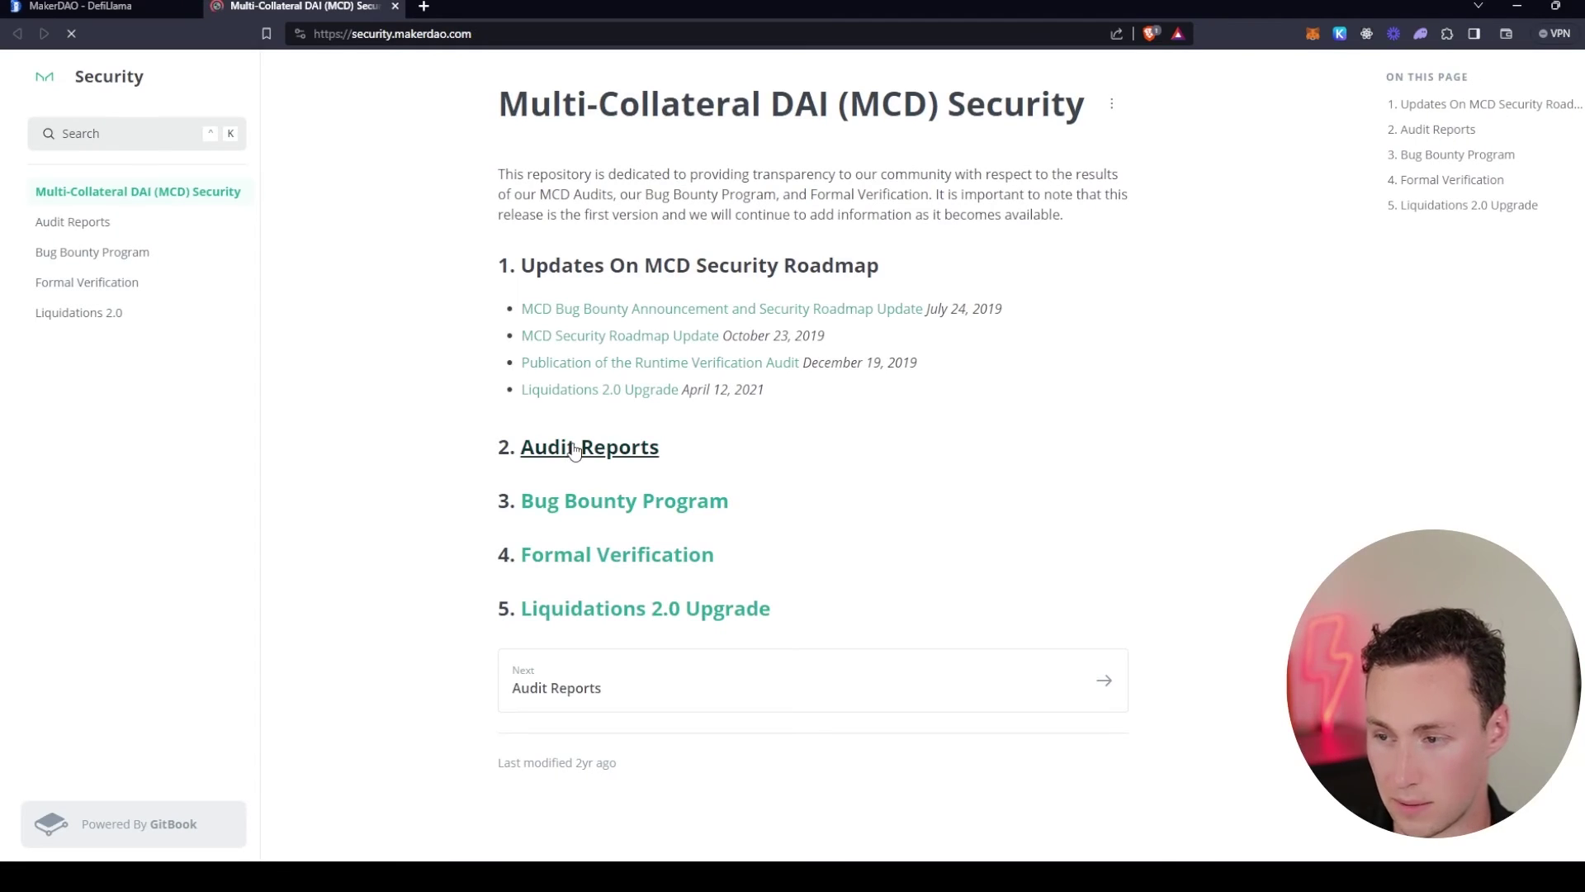
click(149, 4)
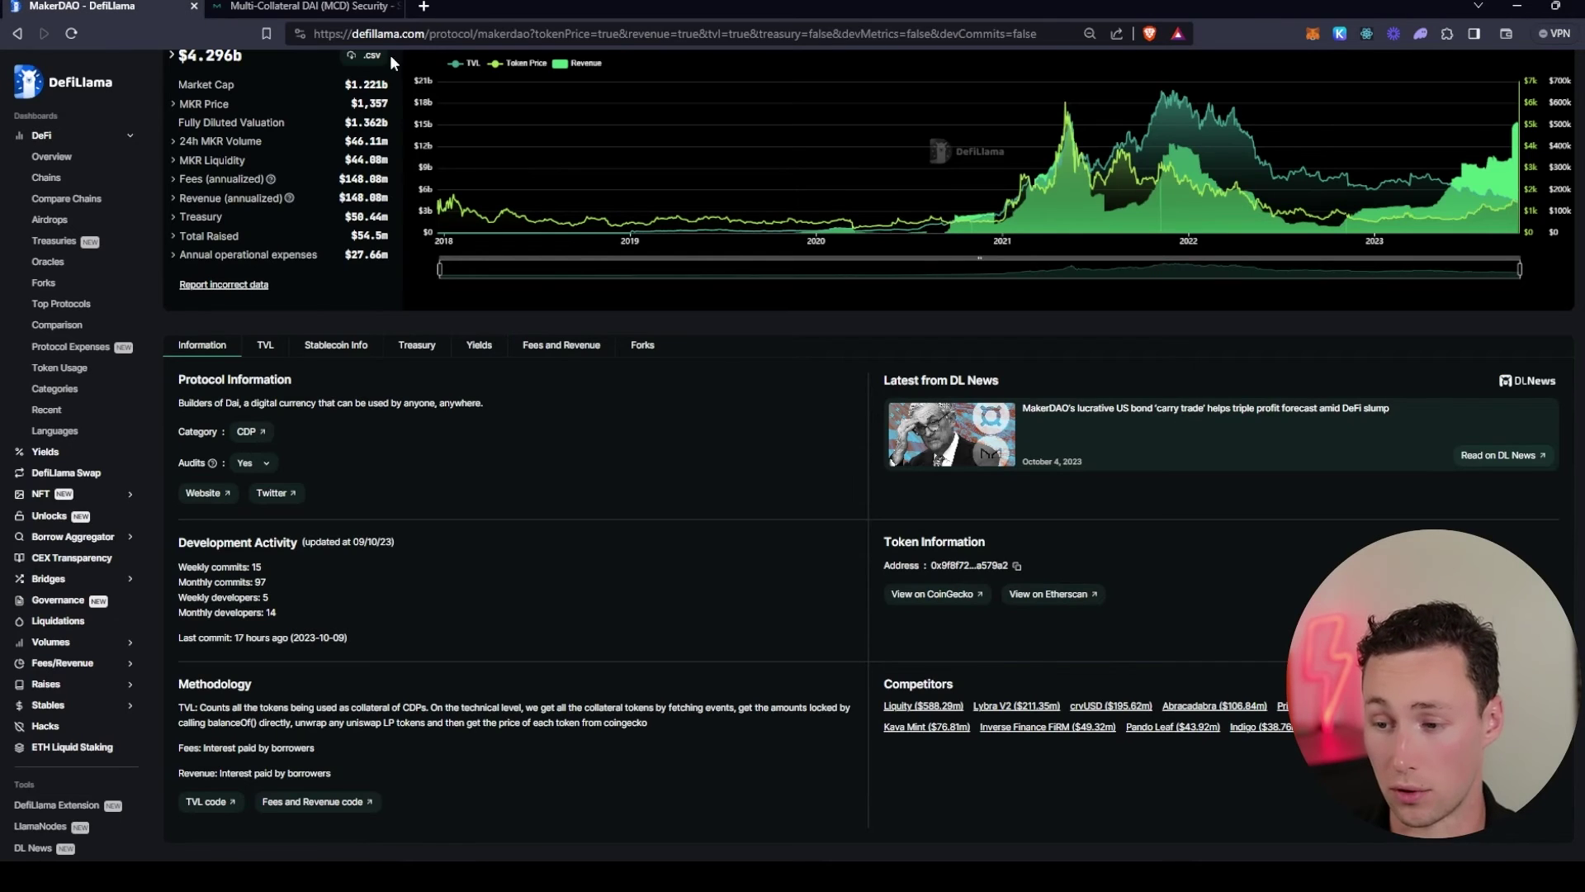
middle_click(218, 495)
middle_click(274, 492)
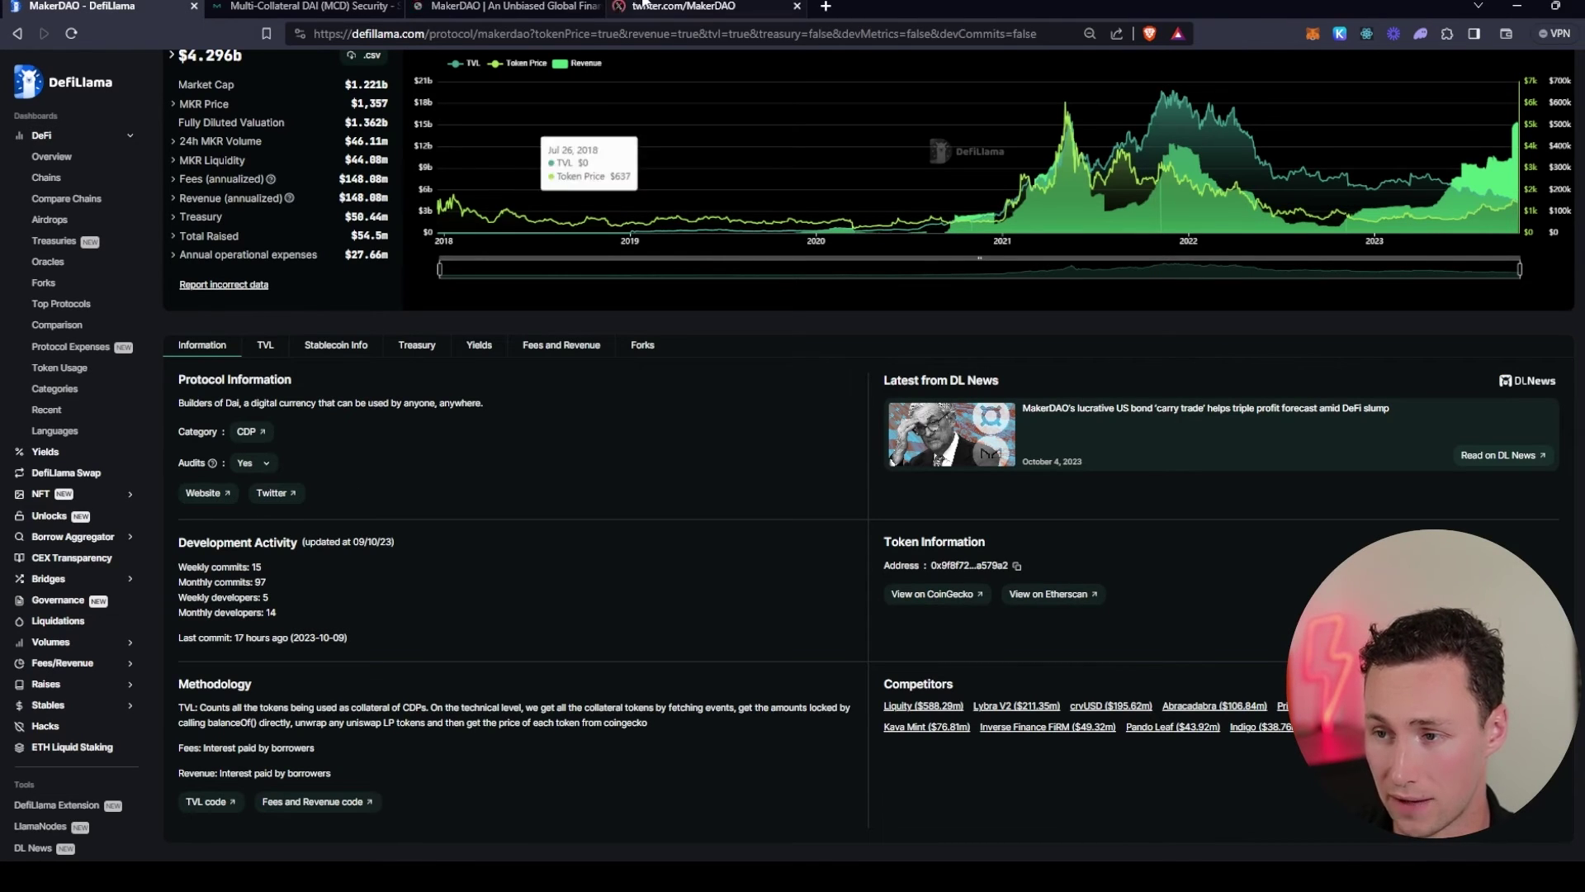
click(548, 4)
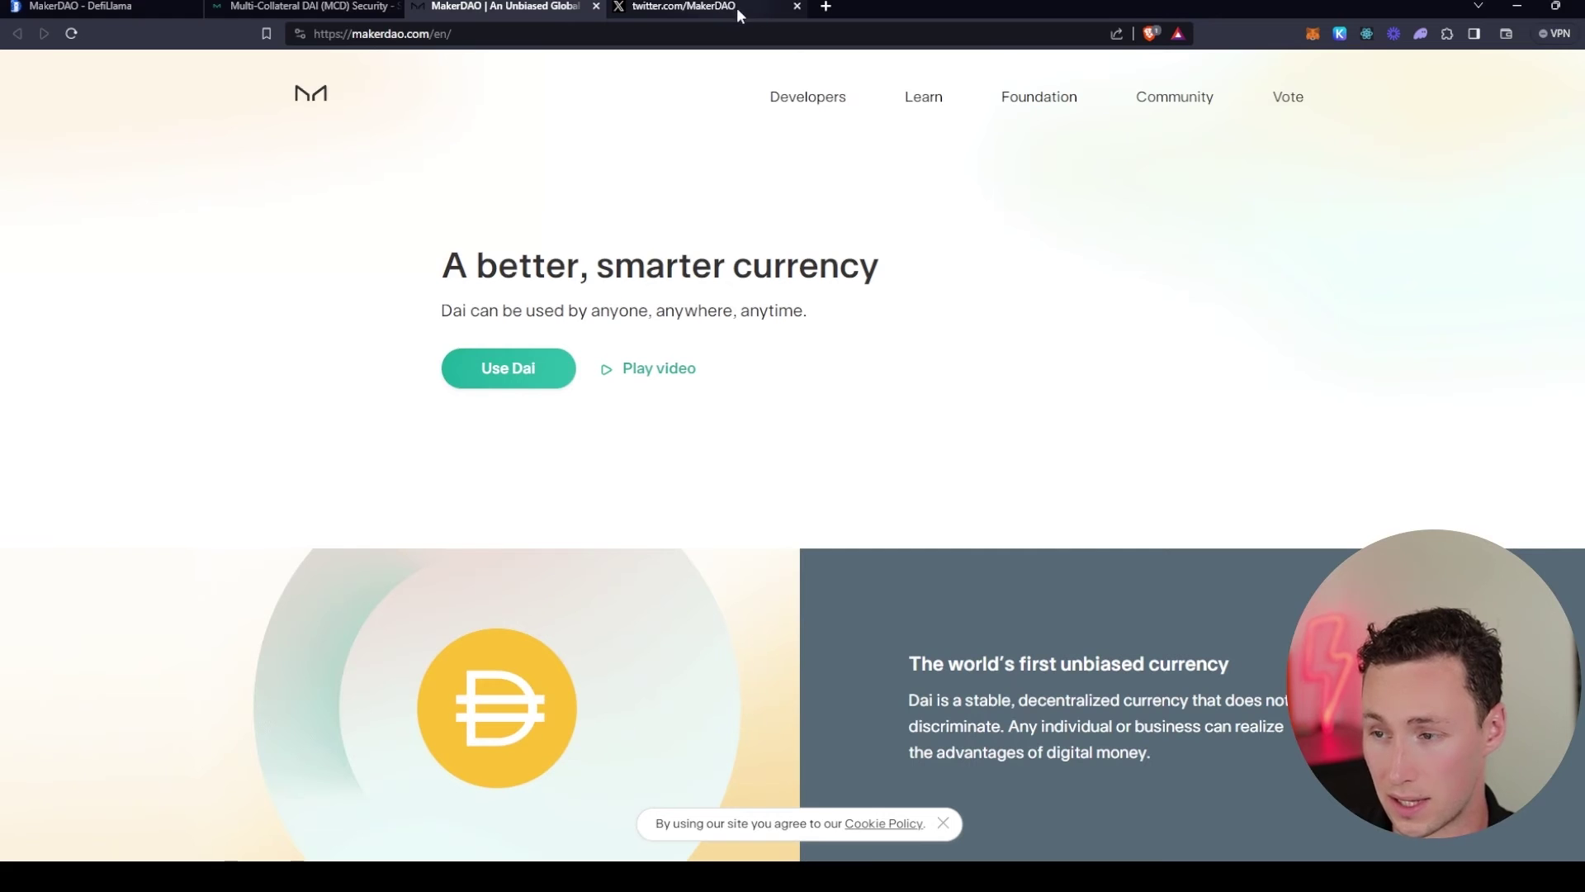
click(130, 4)
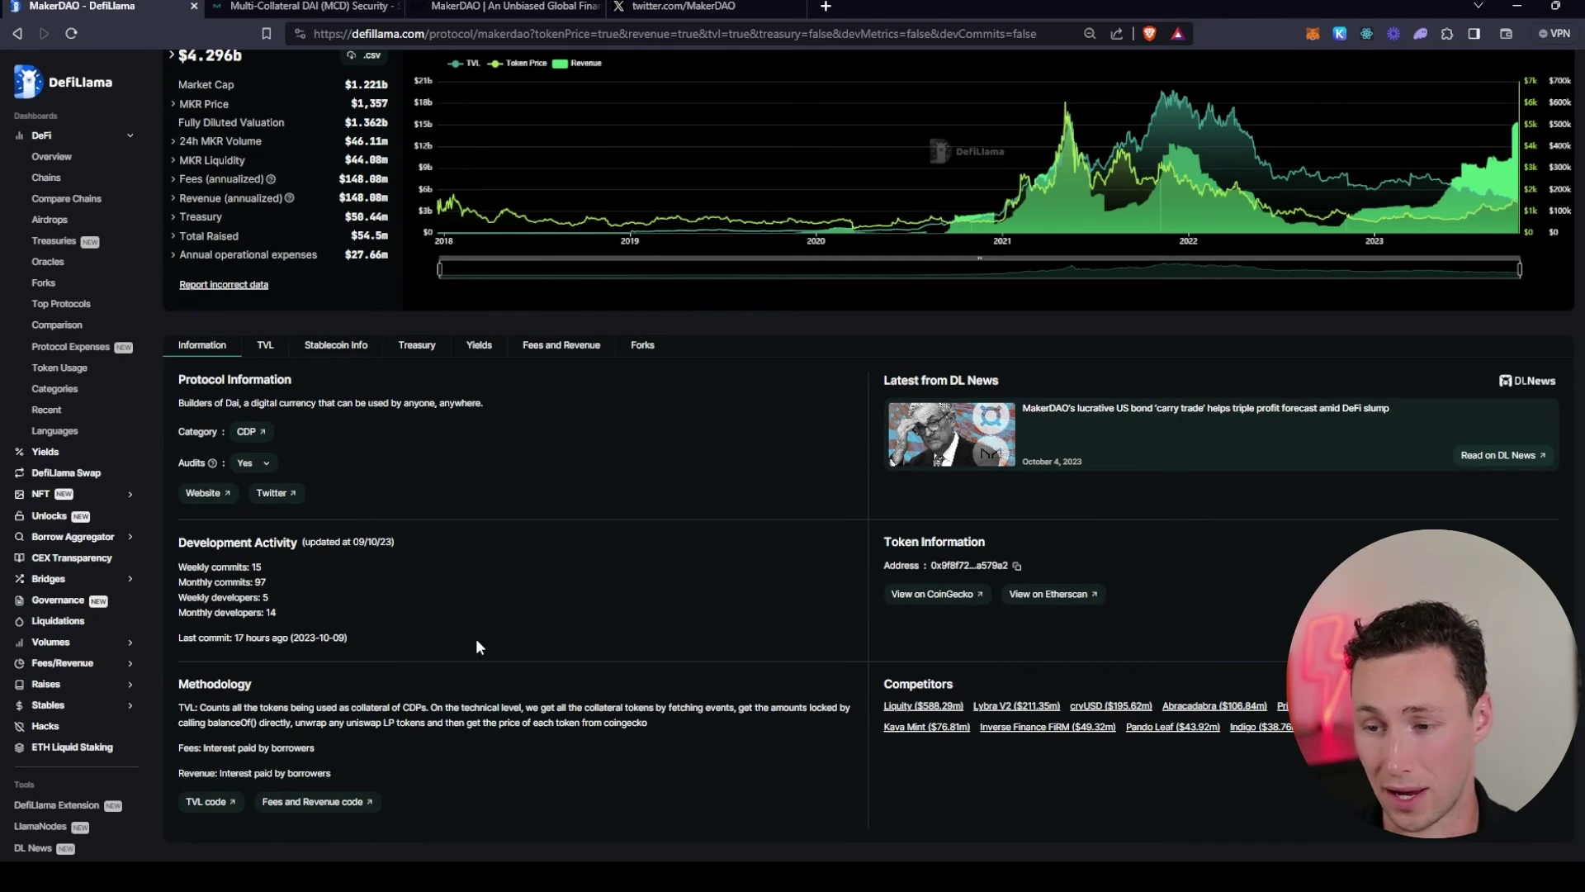
scroll(477, 658, up, 2)
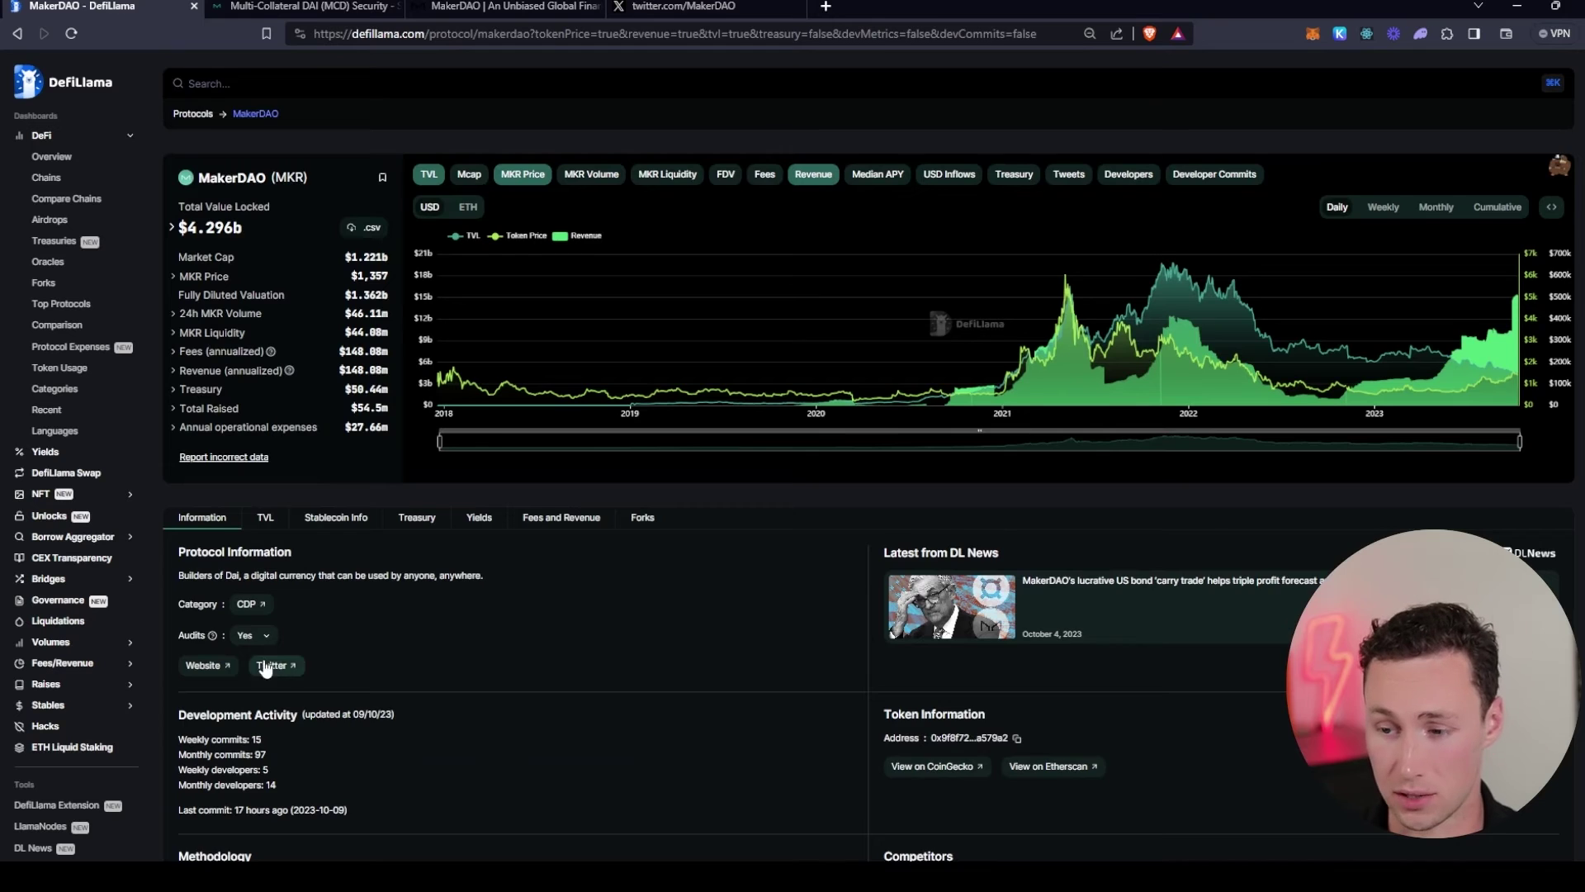
scroll(264, 679, down, 2)
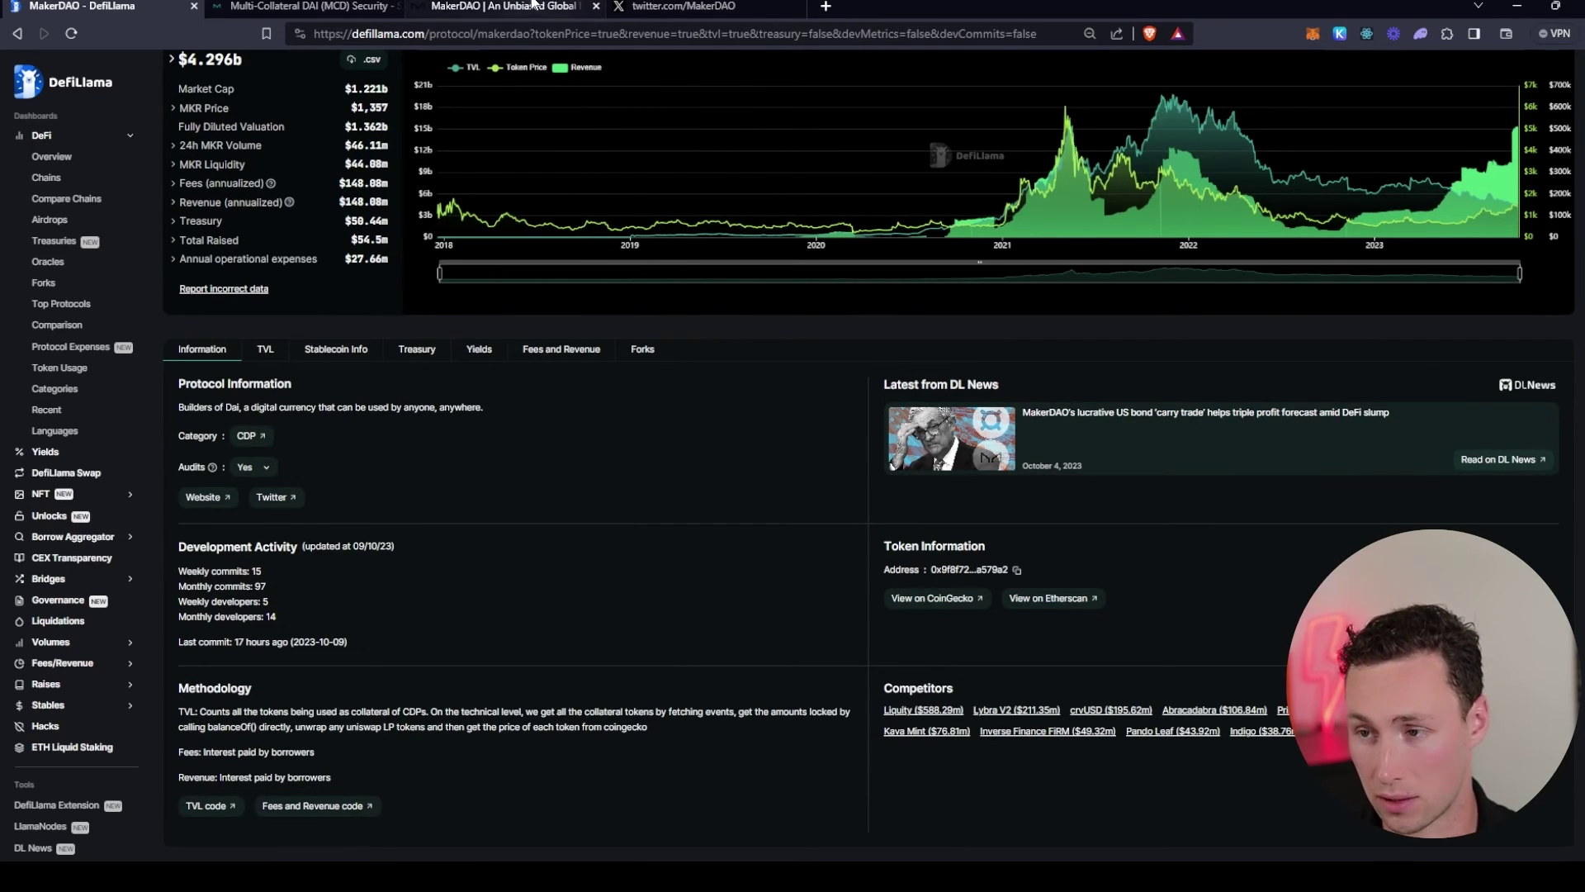
scroll(349, 460, up, 1)
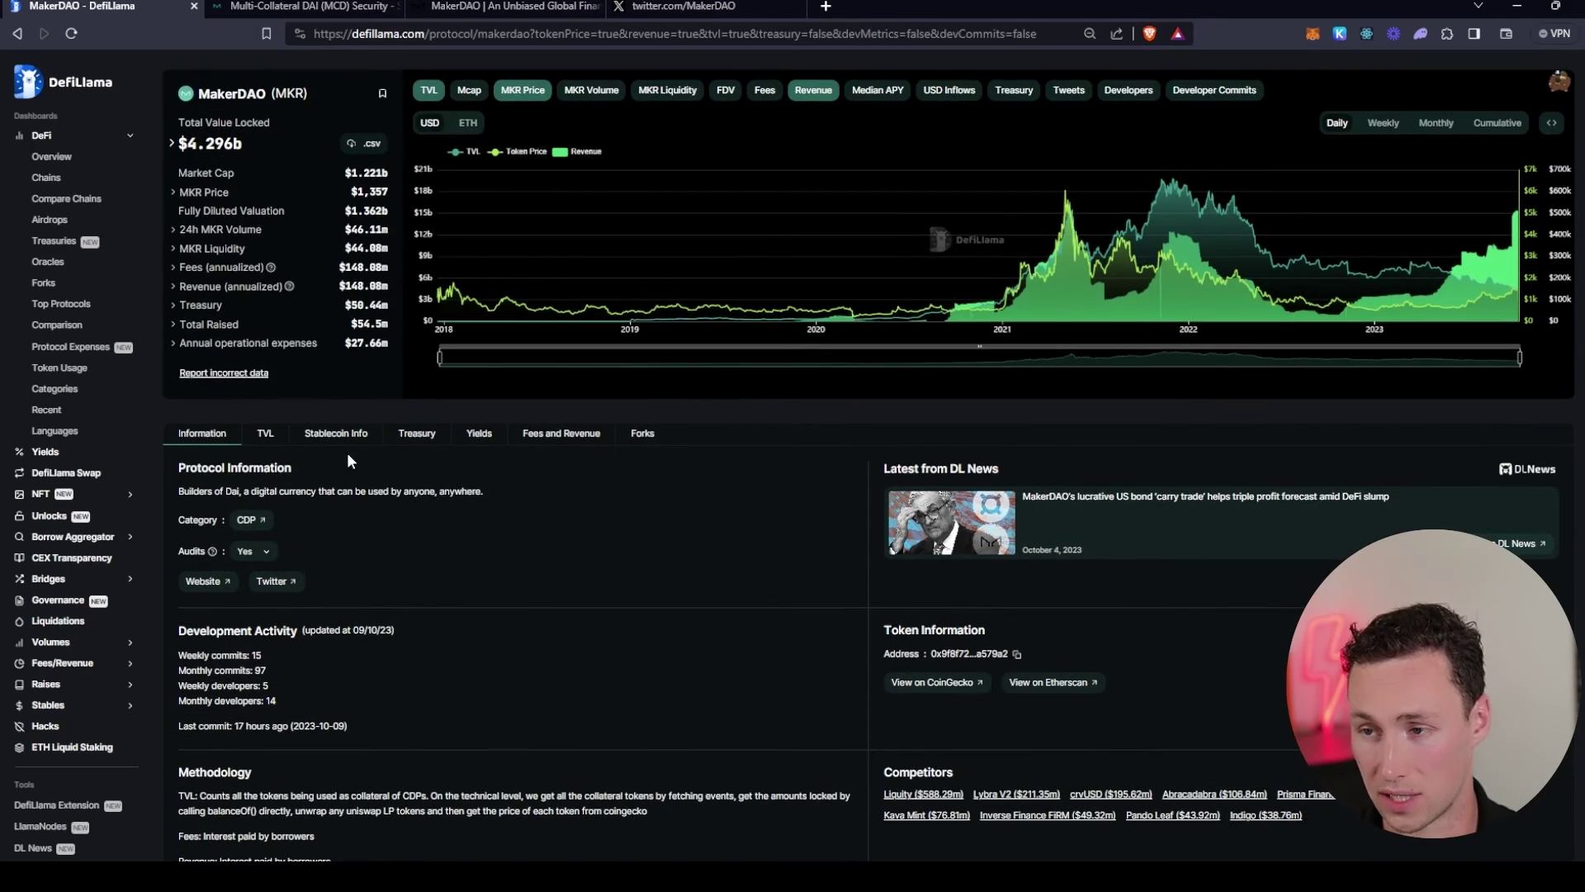
click(291, 584)
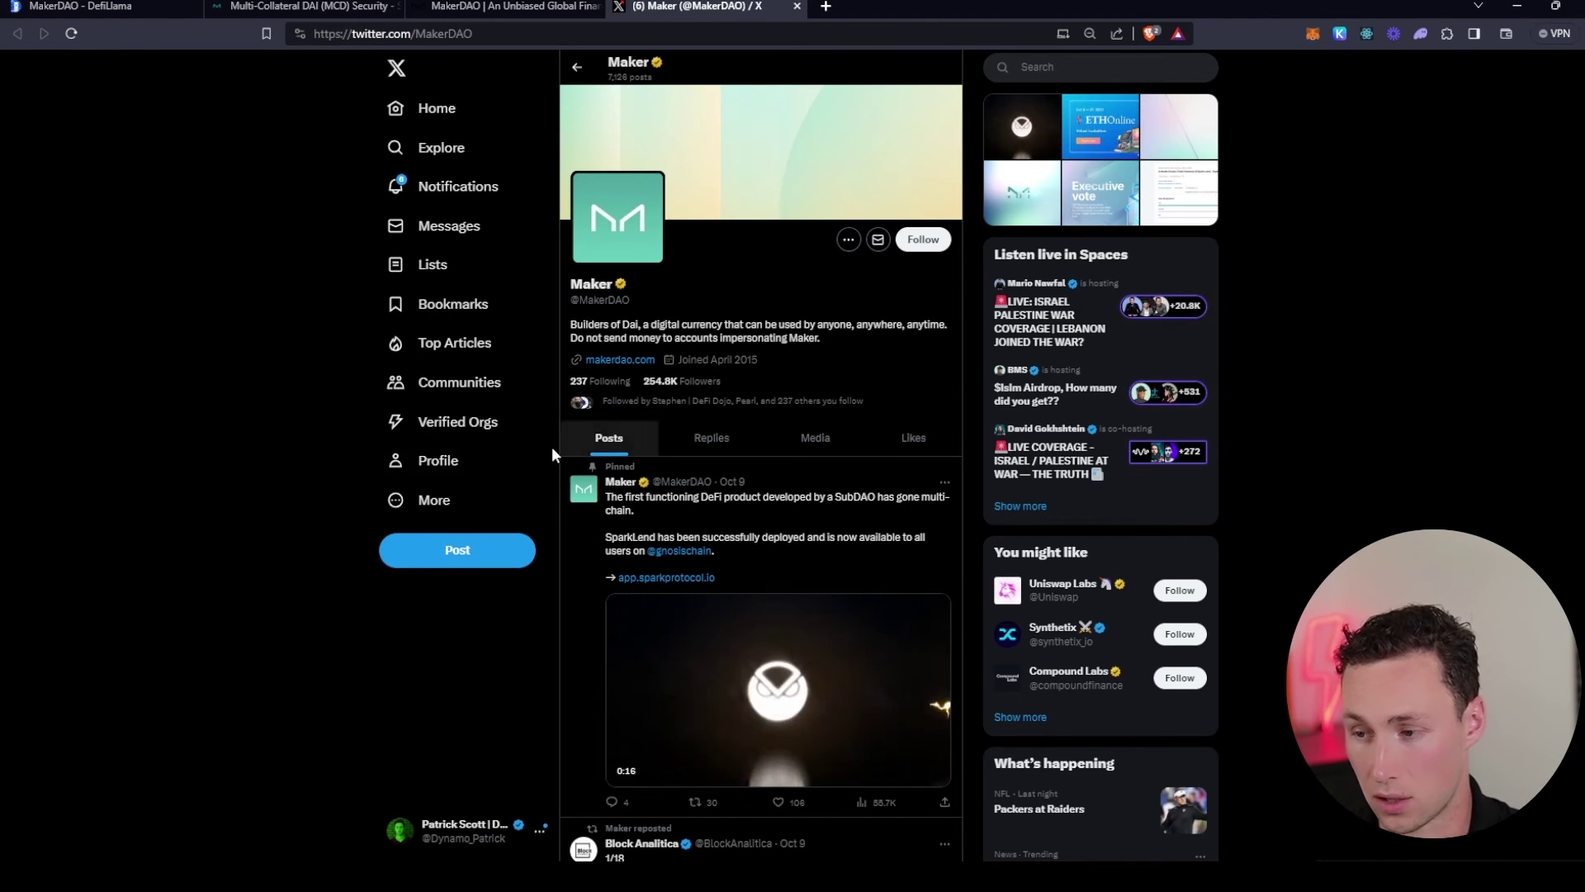
click(104, 5)
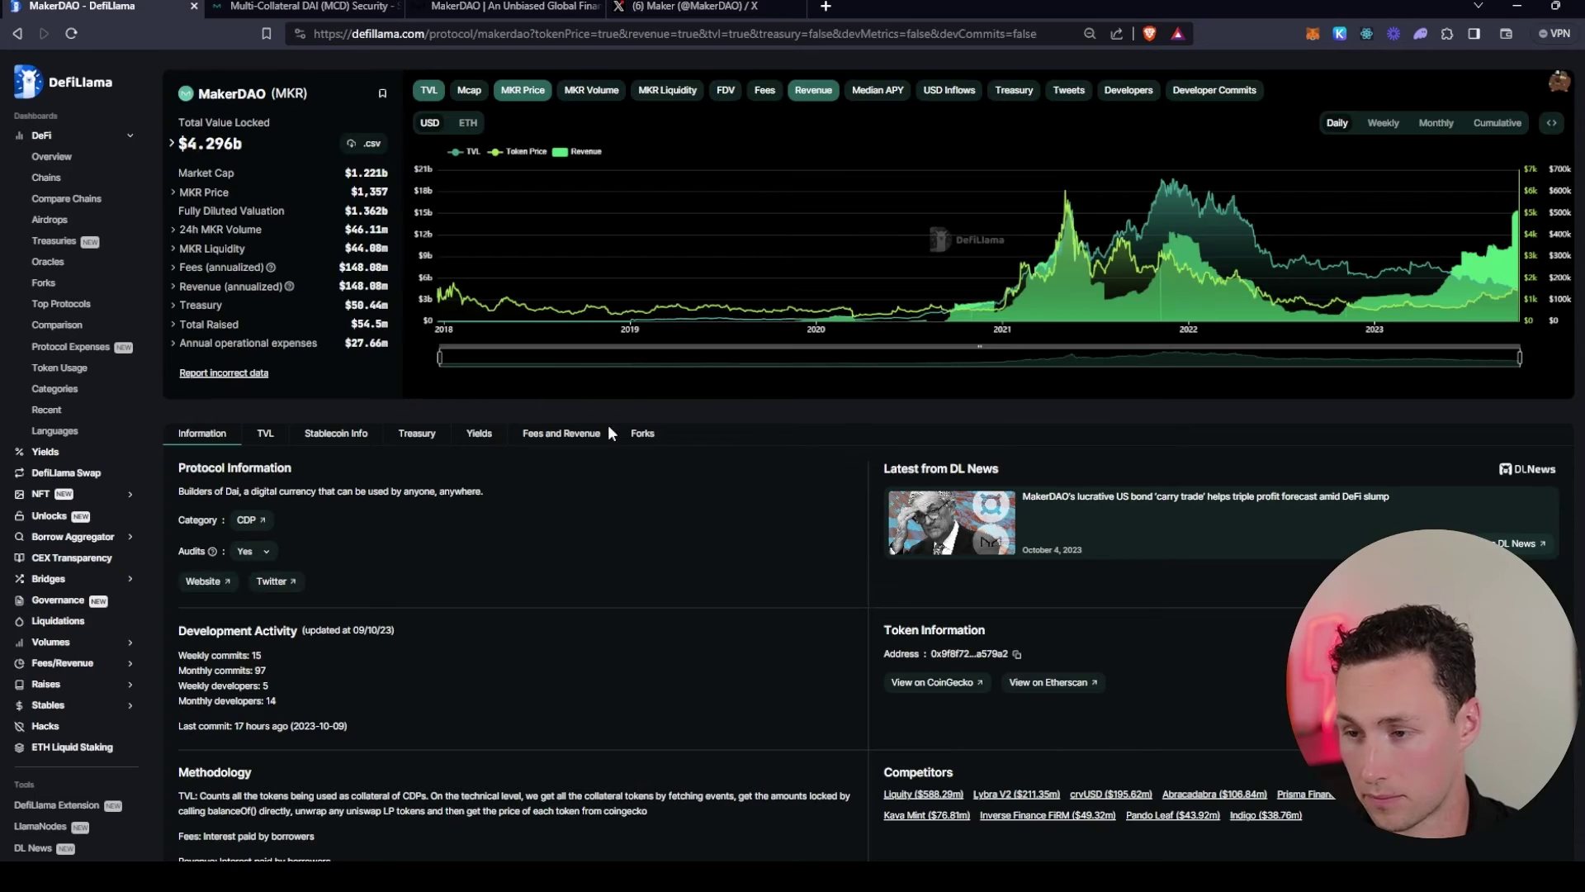
scroll(395, 493, down, 1)
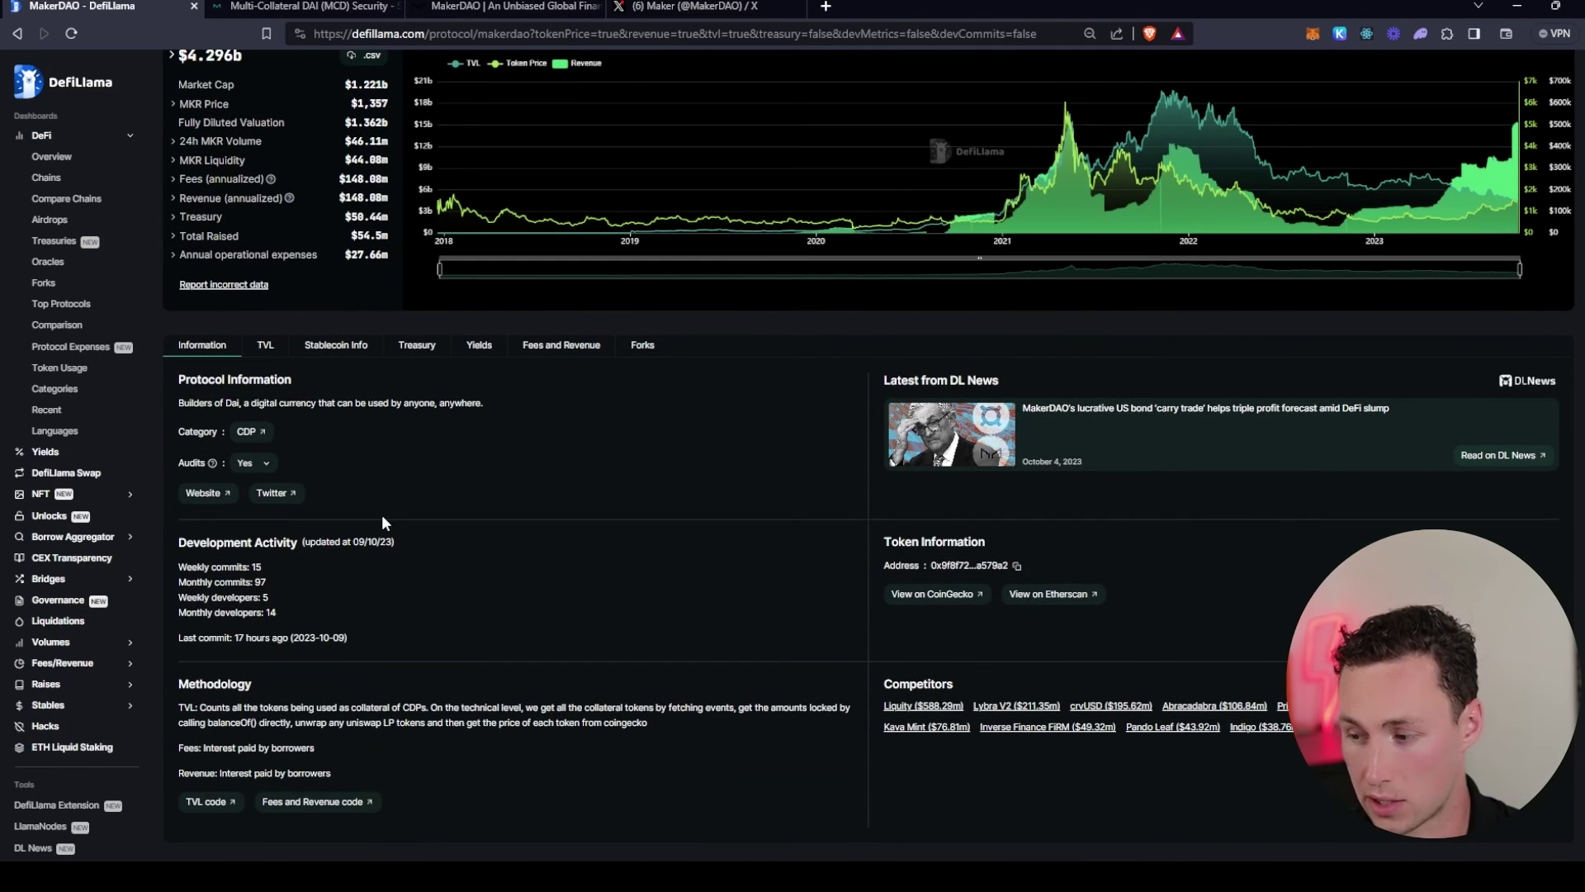
scroll(364, 524, up, 2)
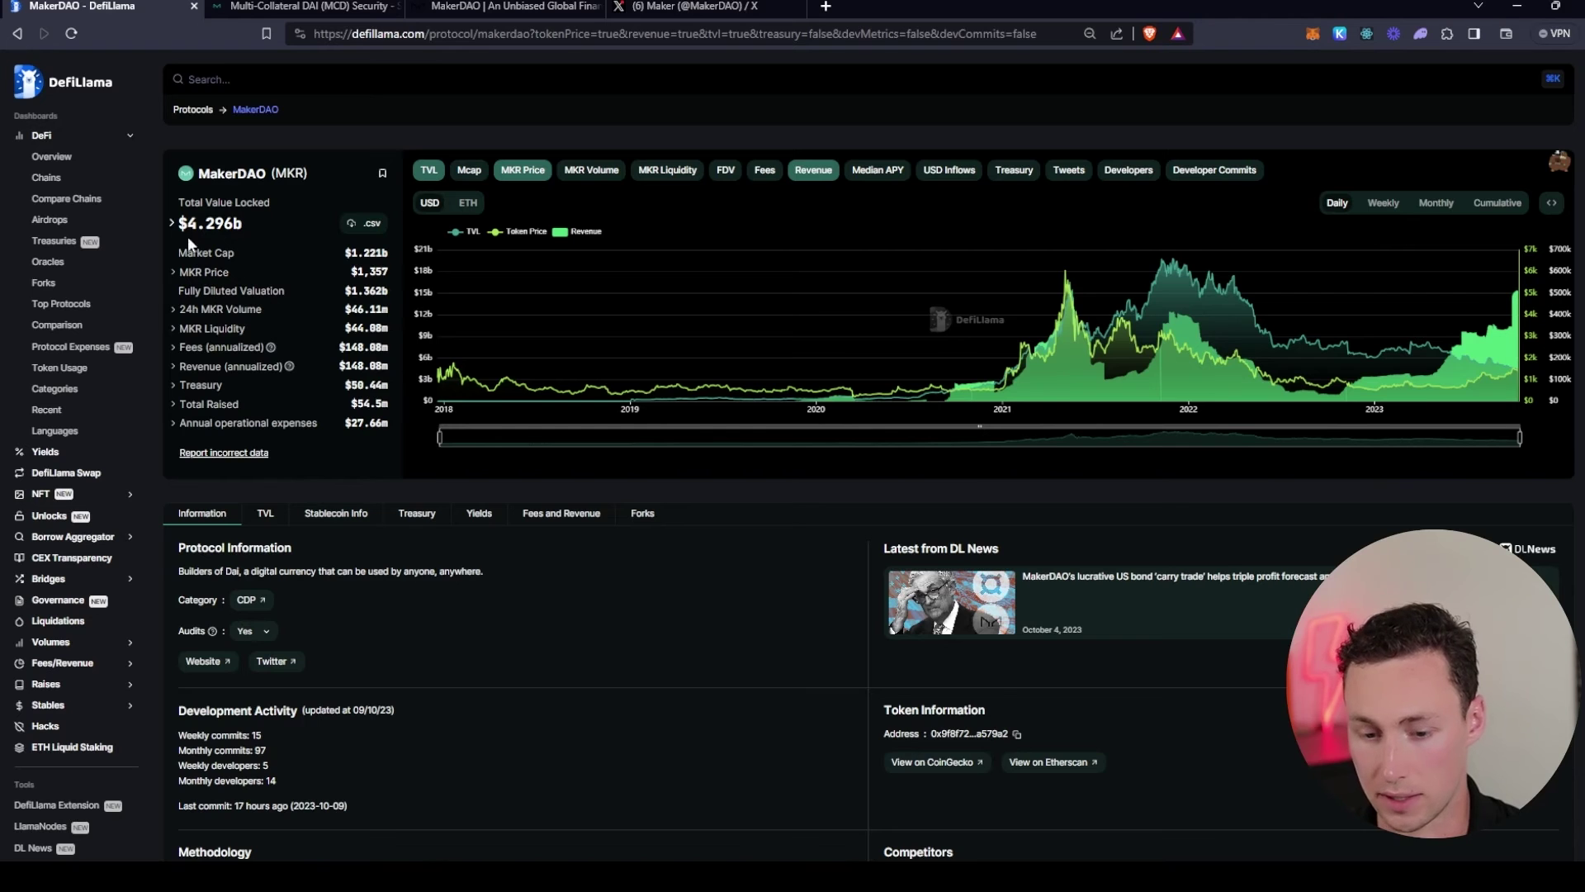
- Open the Chains overview and scroll down to the chains table
click(74, 179)
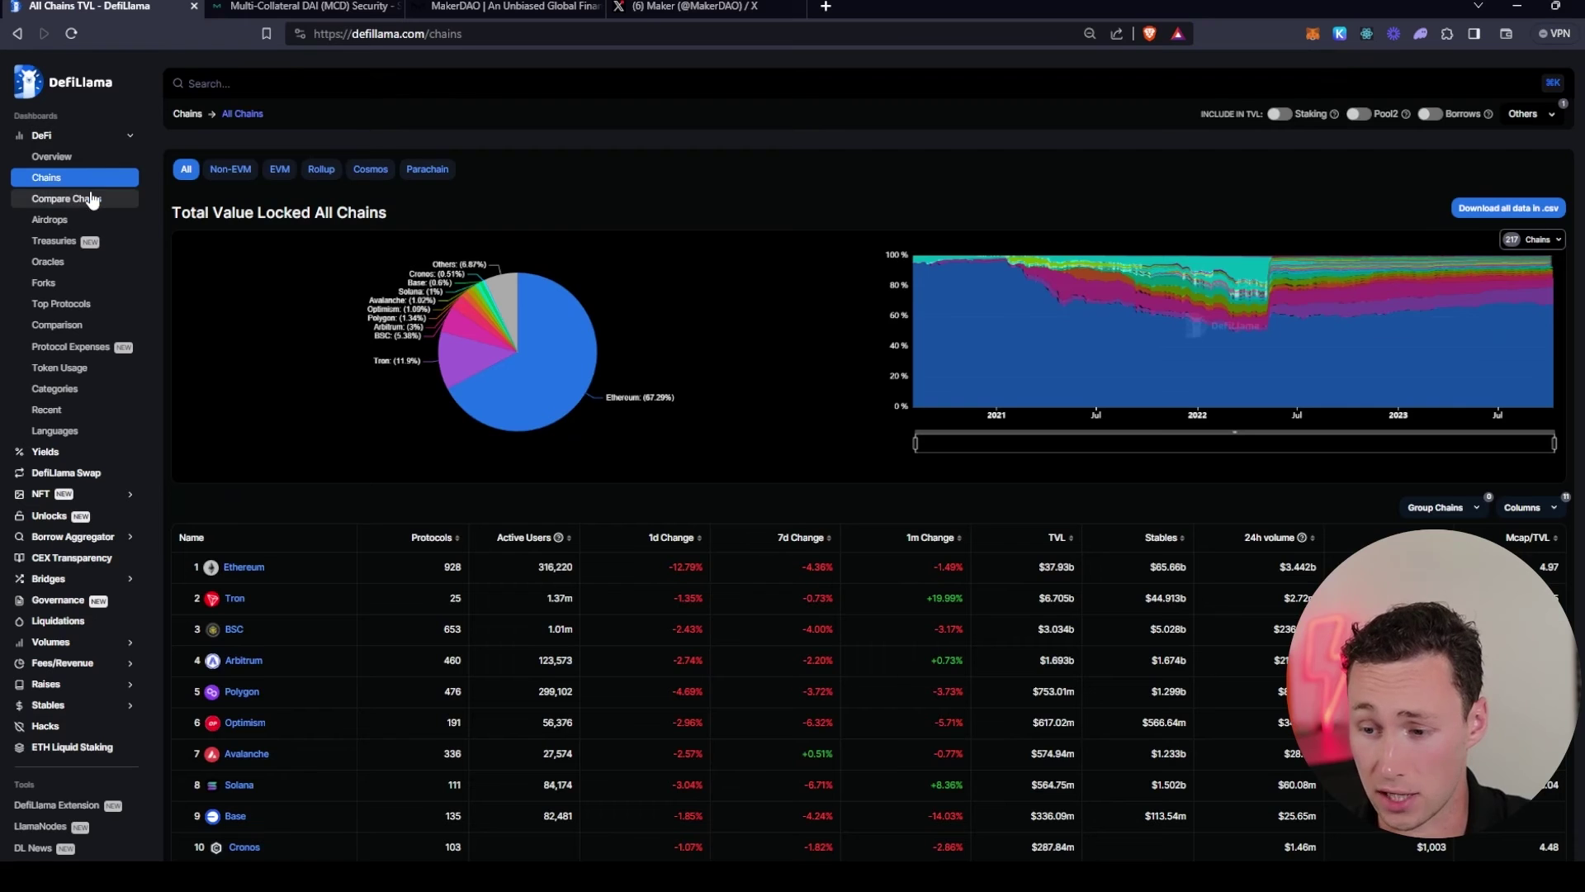
scroll(367, 778, down, 2)
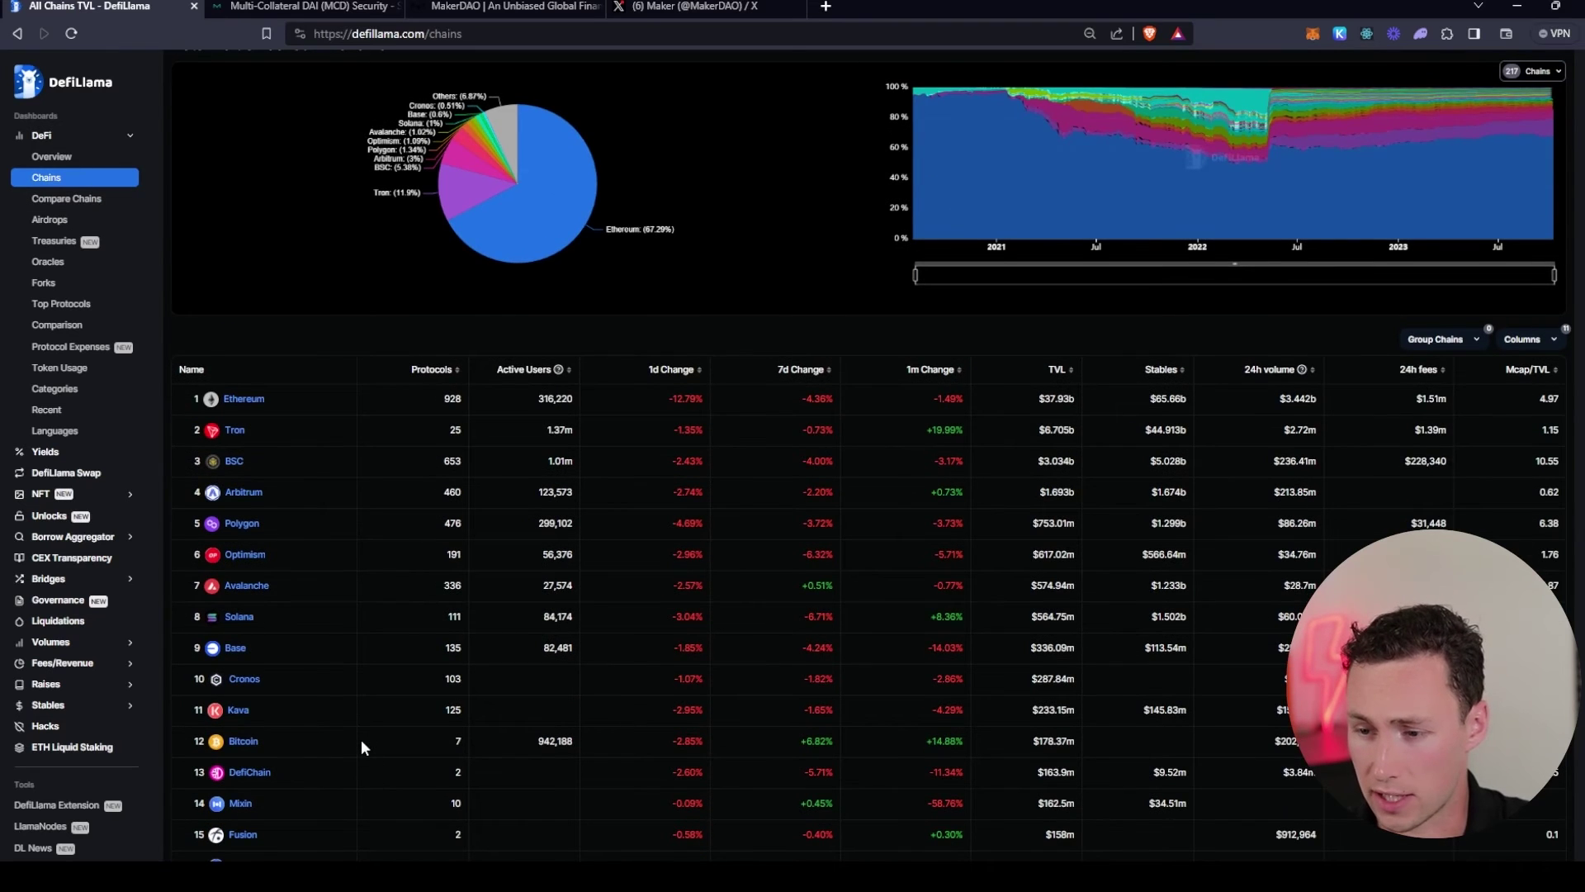
scroll(361, 748, down, 1)
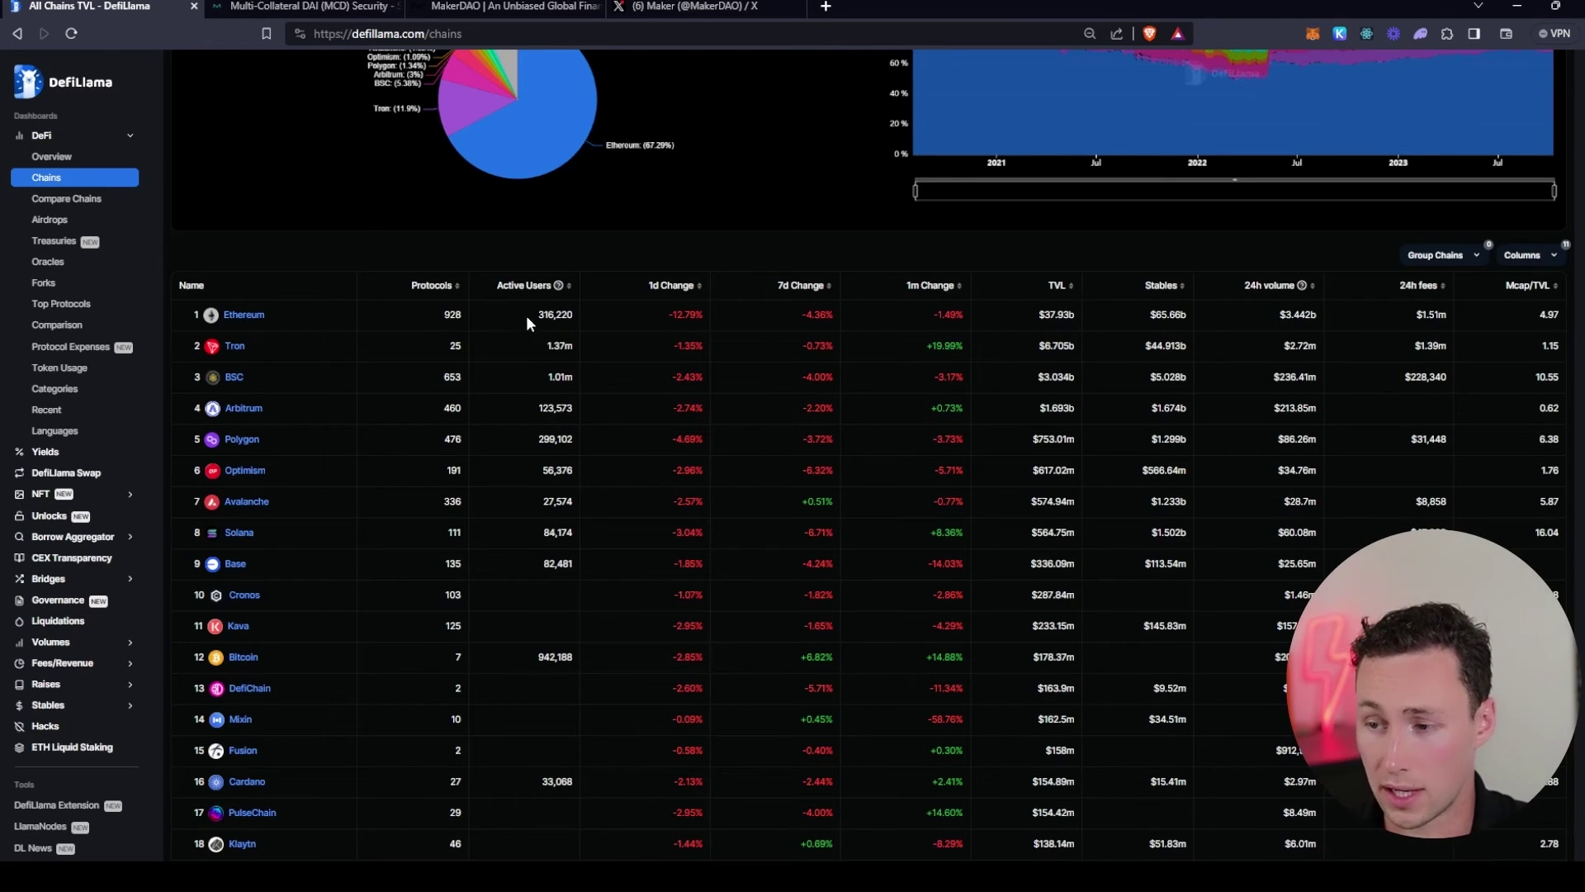
- Highlight Ethereum's 316,220 active users, change, stables and $3.442b 24h volume figures
drag(529, 323, 972, 321)
click(623, 321)
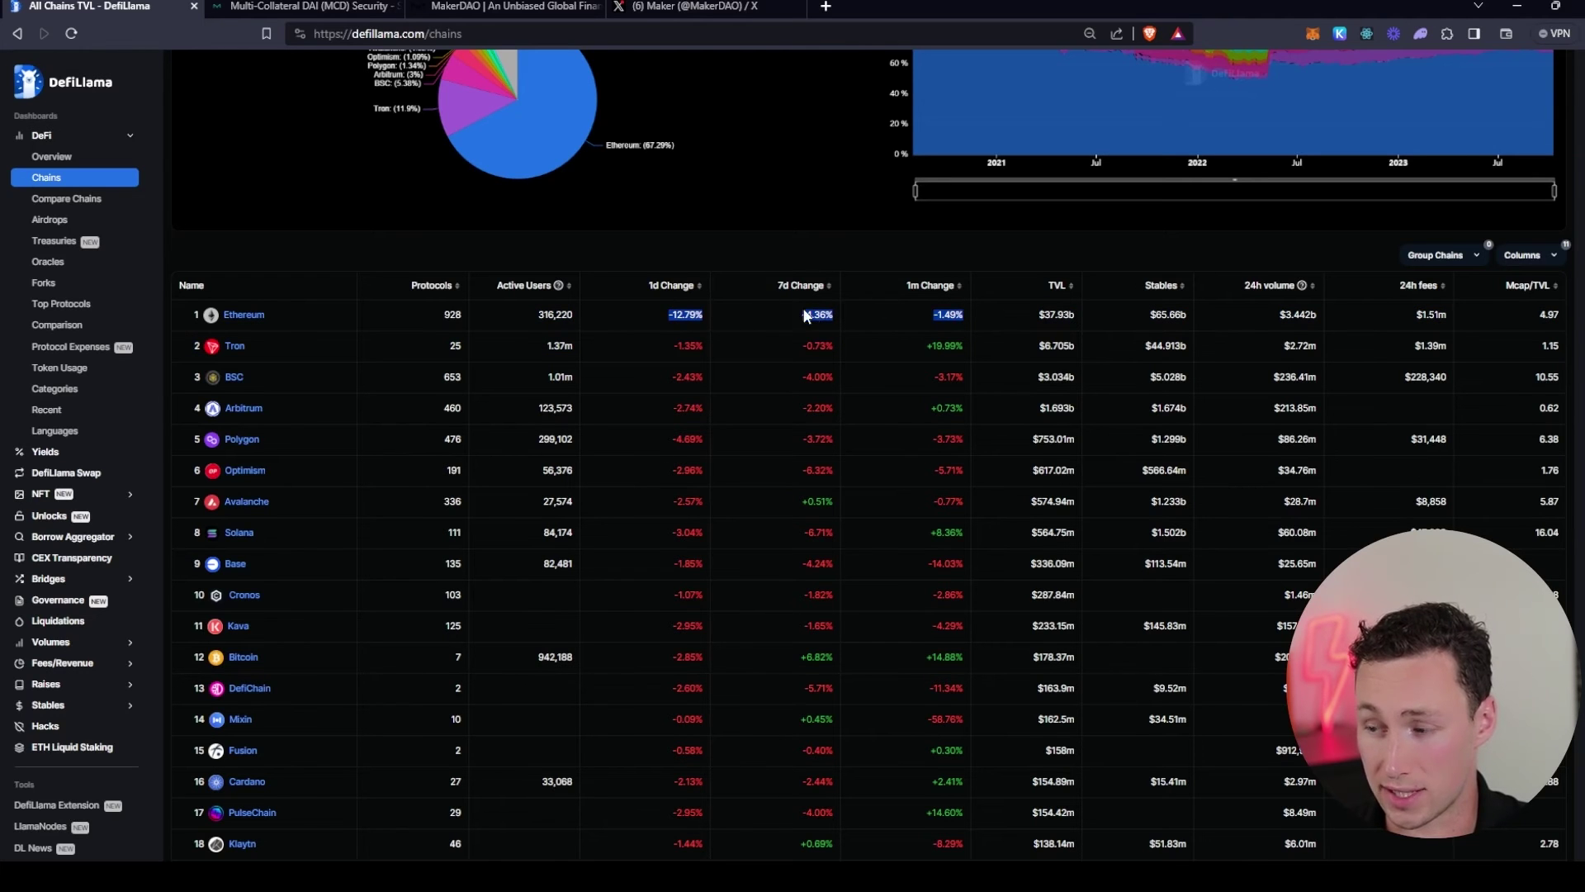
click(984, 330)
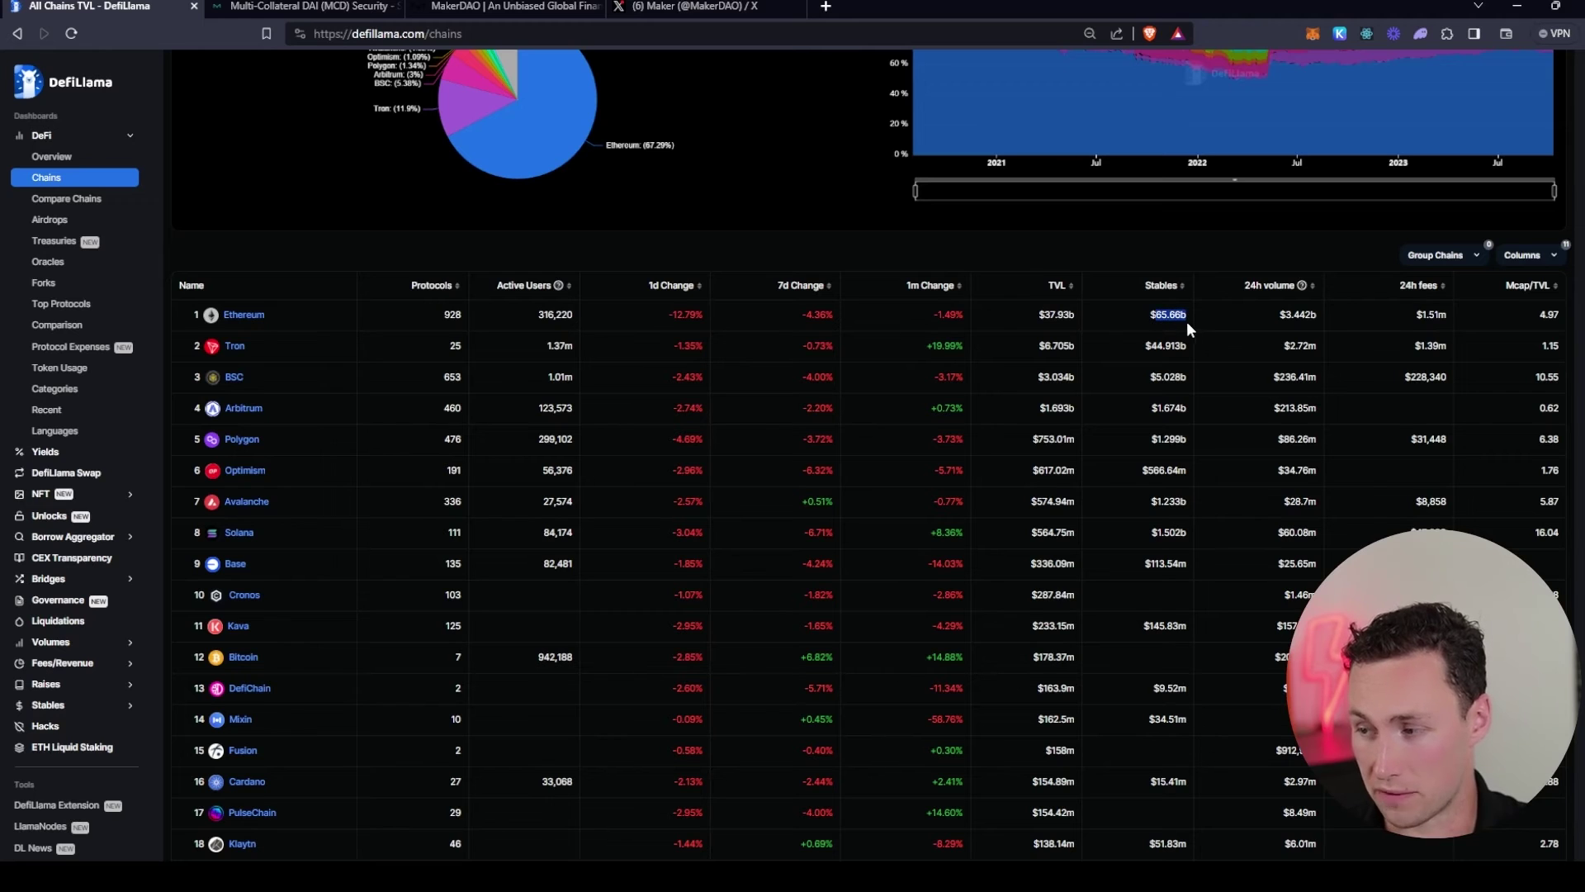
click(1252, 328)
drag(1281, 315, 1319, 316)
click(1320, 317)
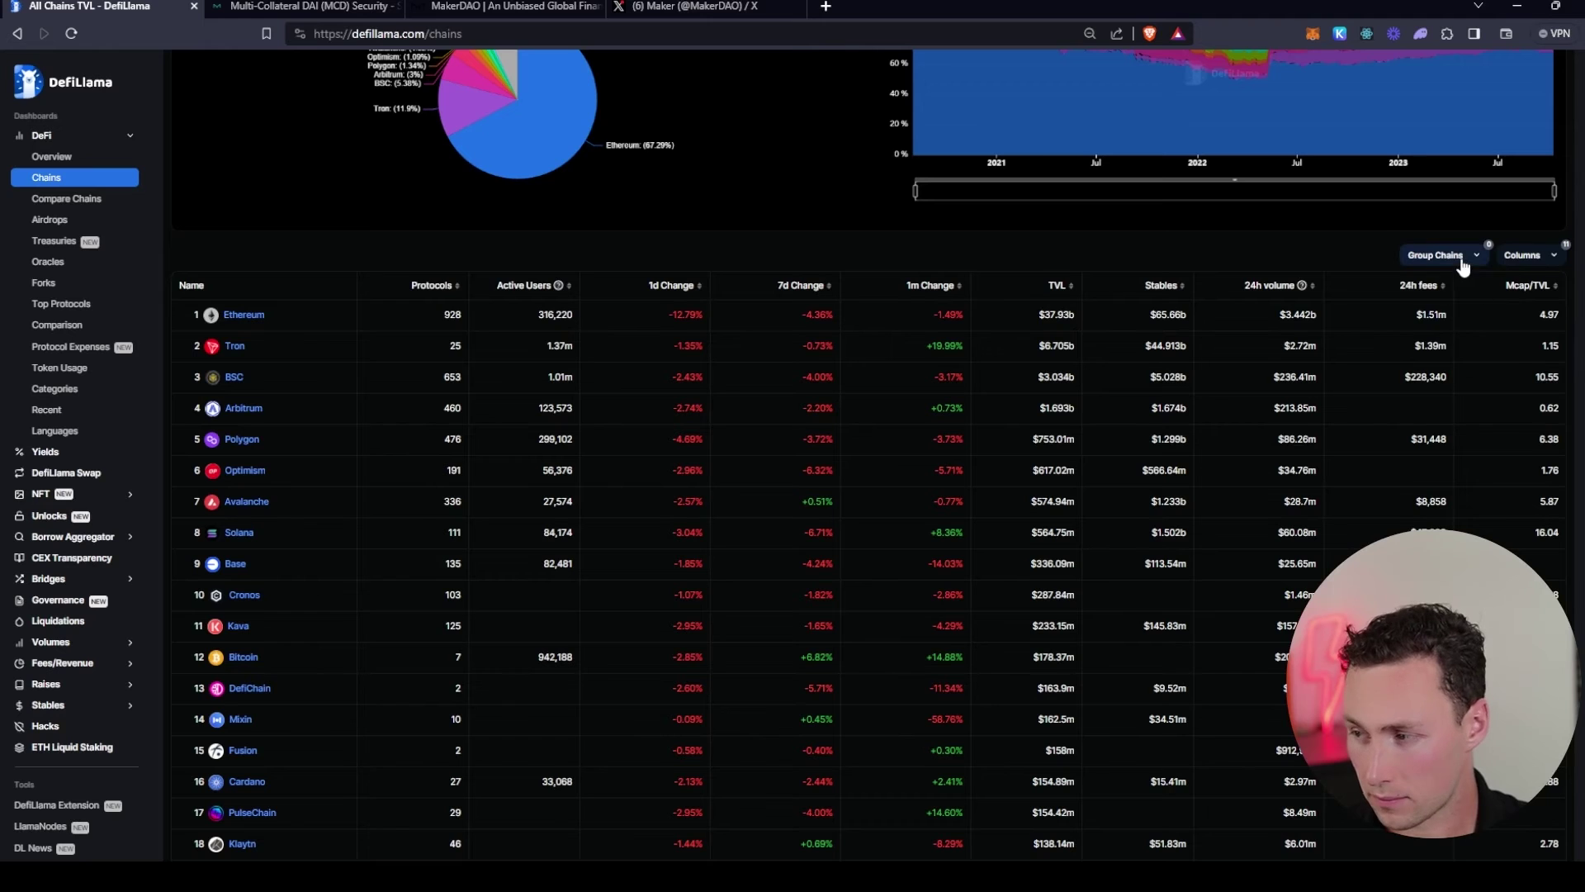
click(1462, 263)
click(1521, 256)
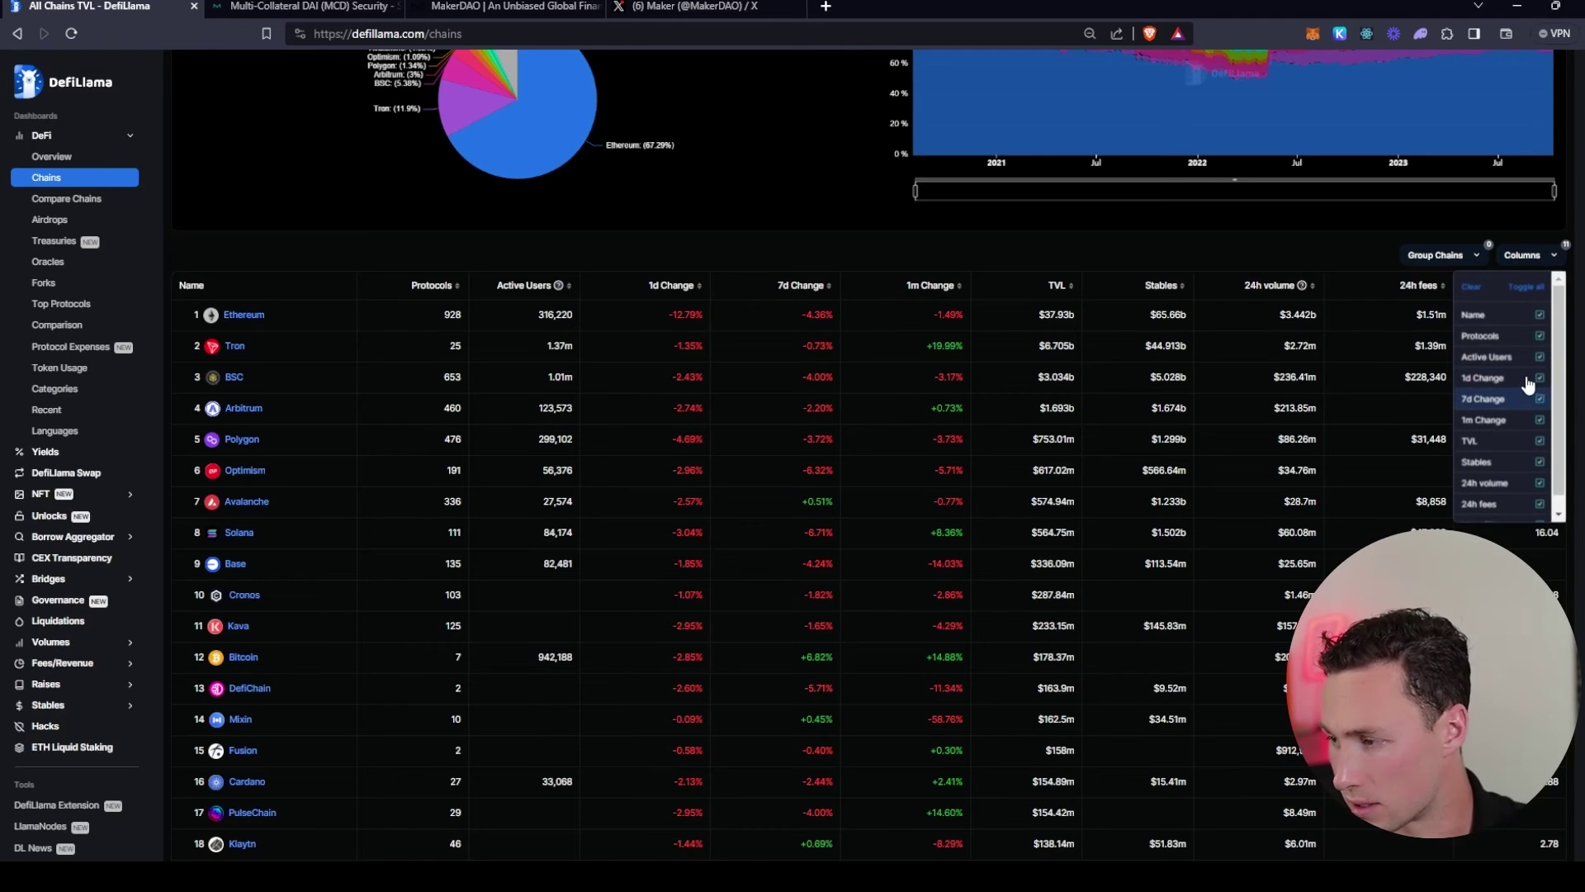
click(1457, 256)
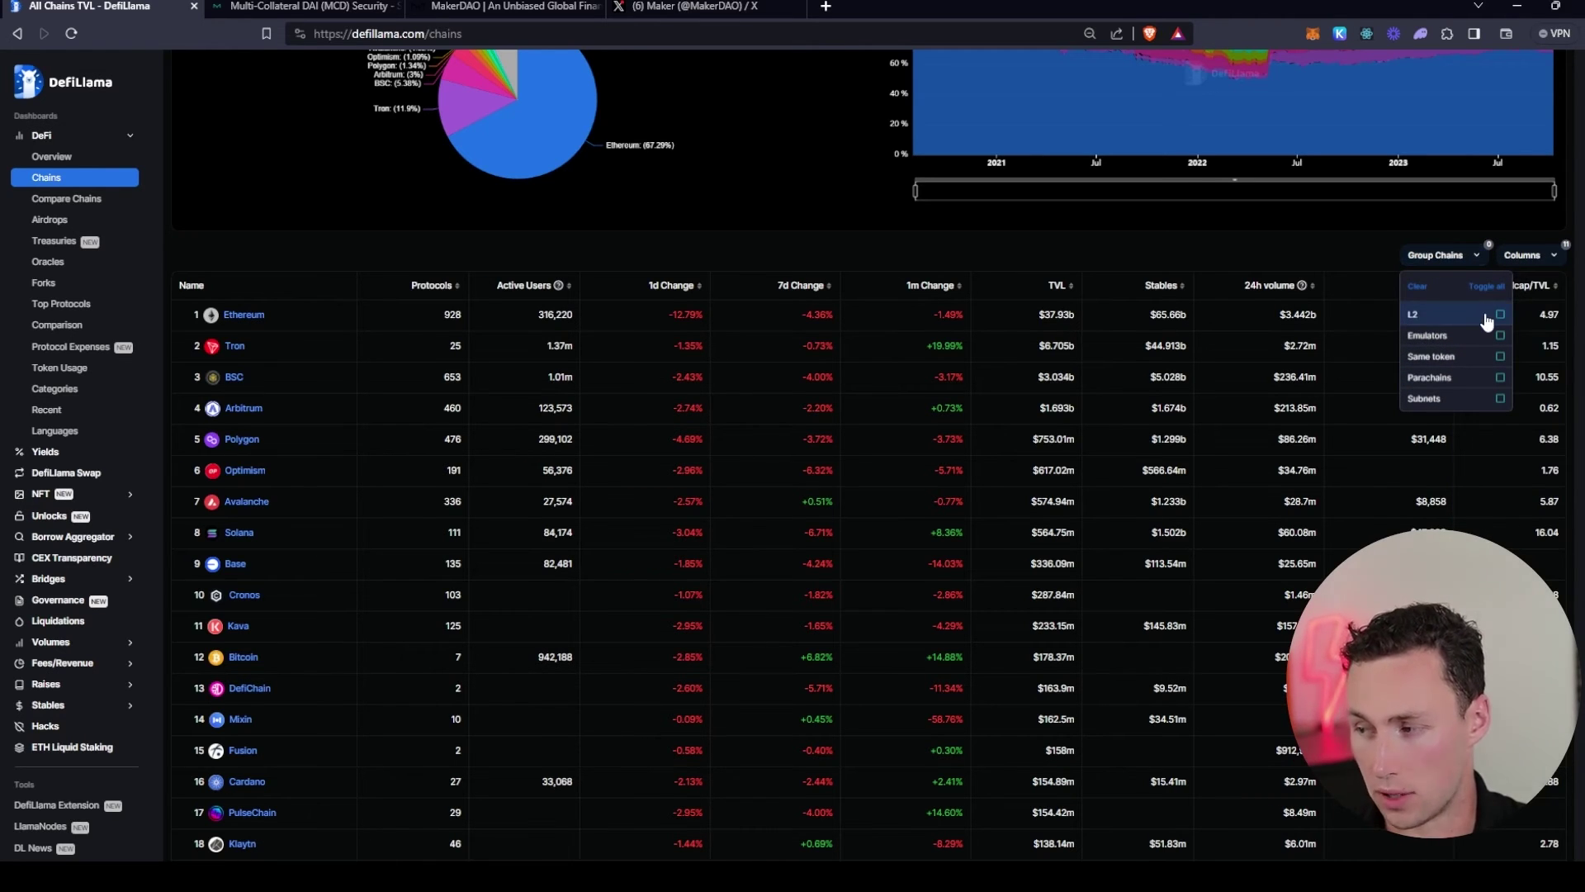
click(1487, 321)
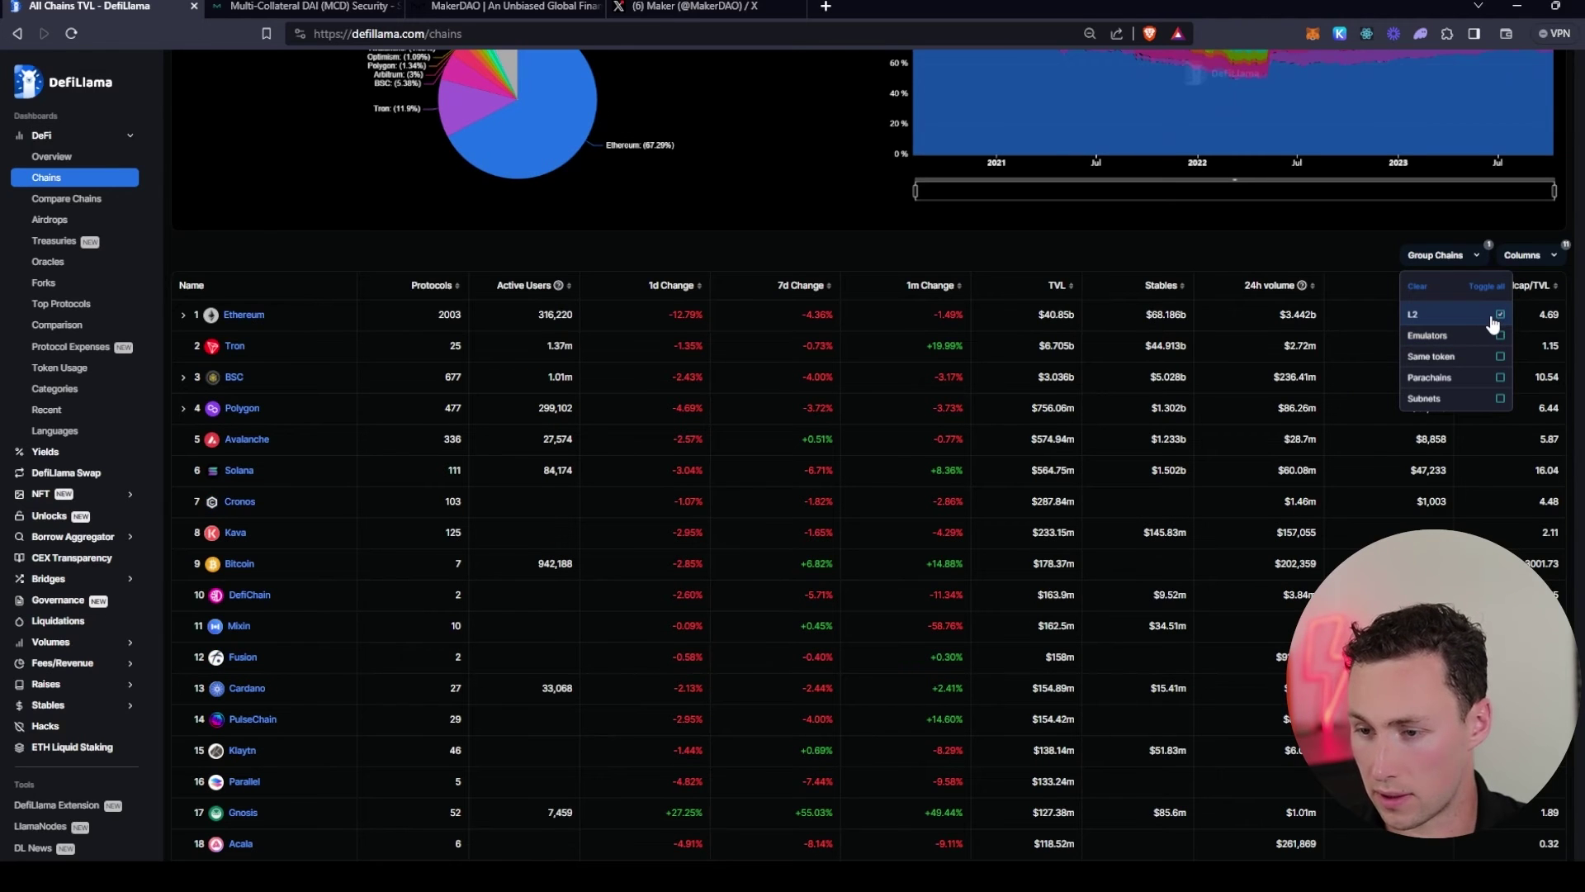
click(1493, 323)
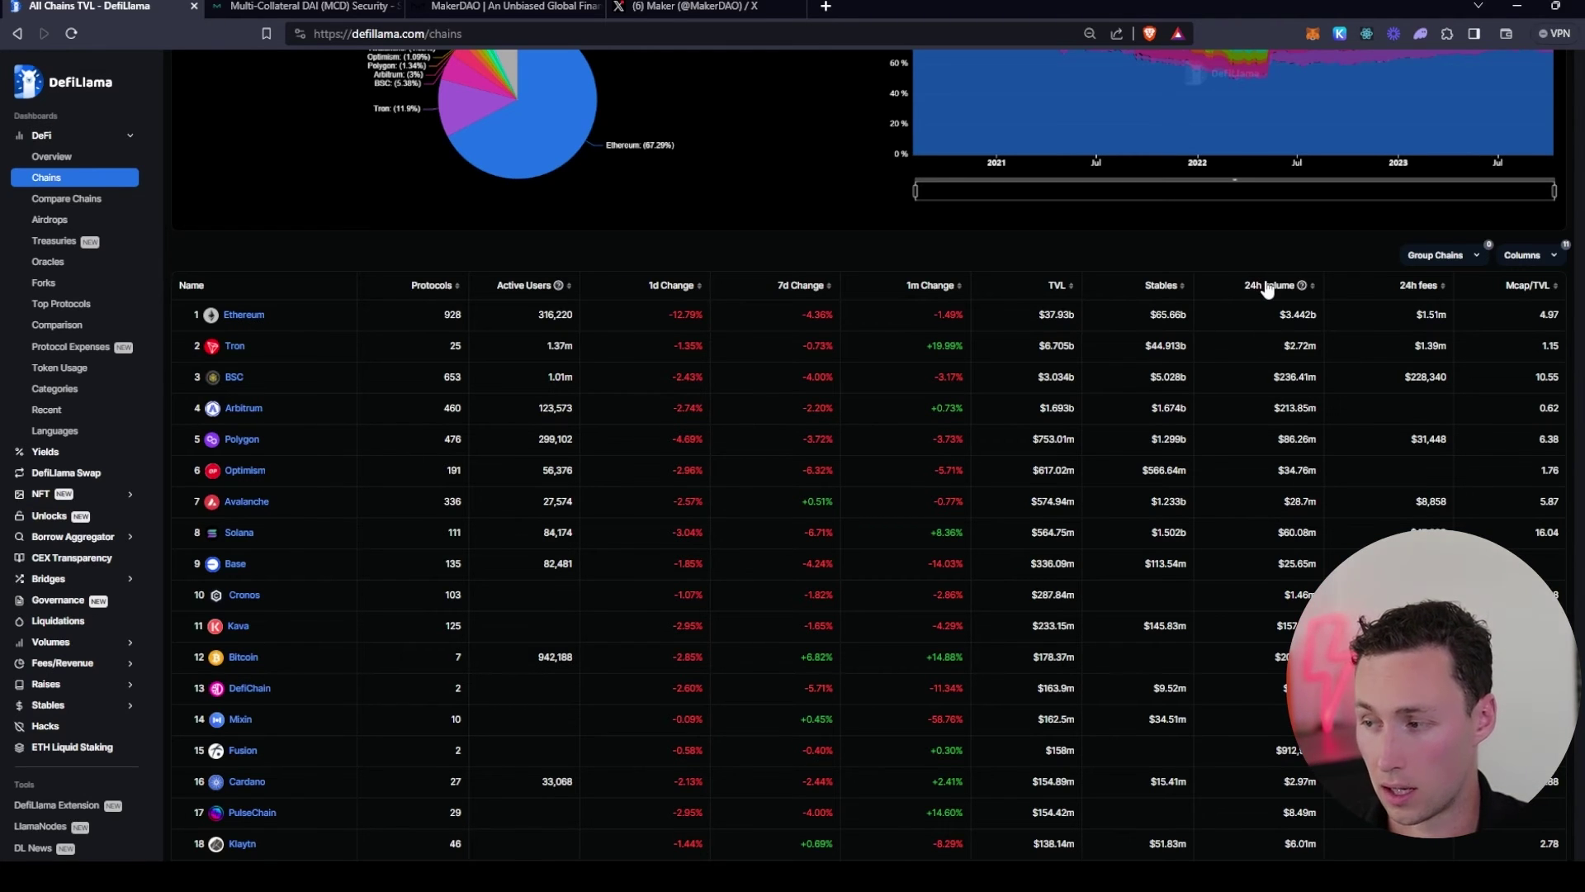
click(1262, 285)
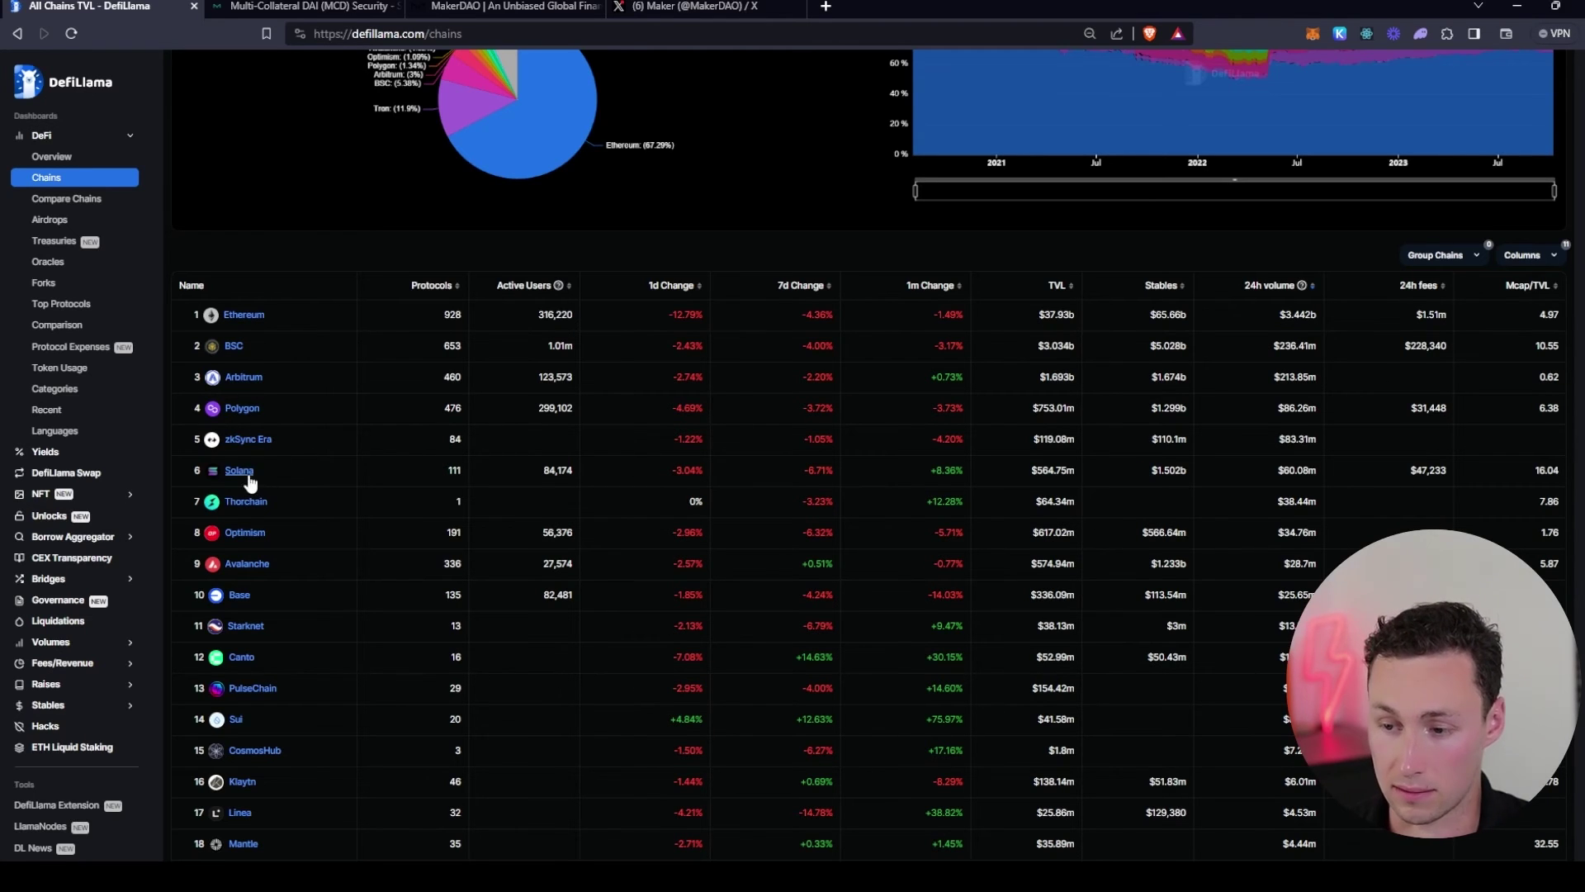
scroll(301, 602, down, 1)
scroll(415, 567, up, 2)
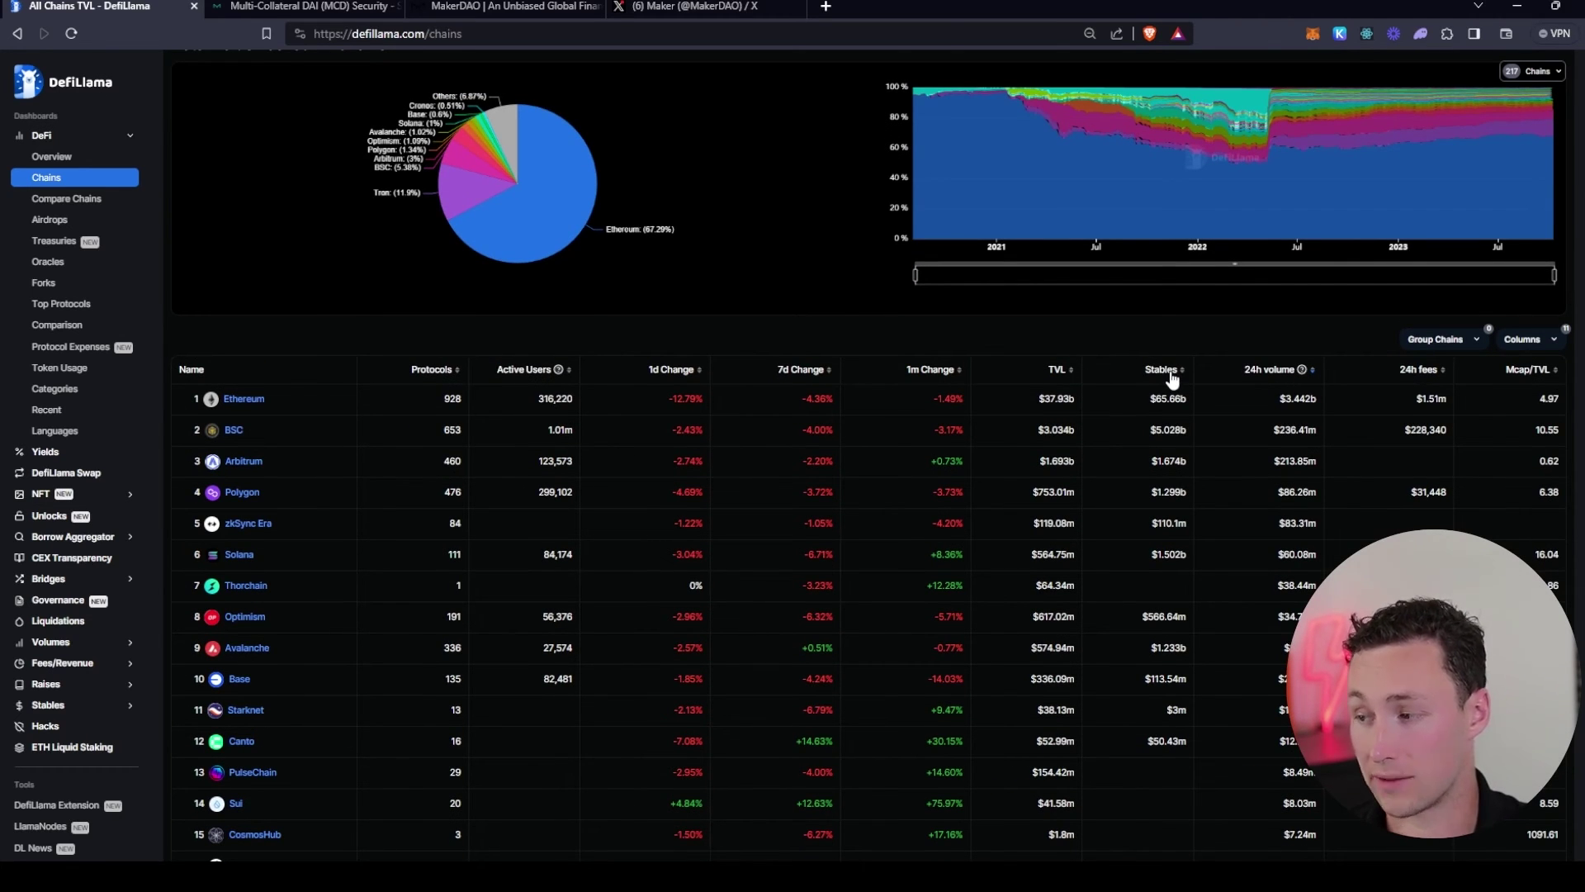
click(1161, 370)
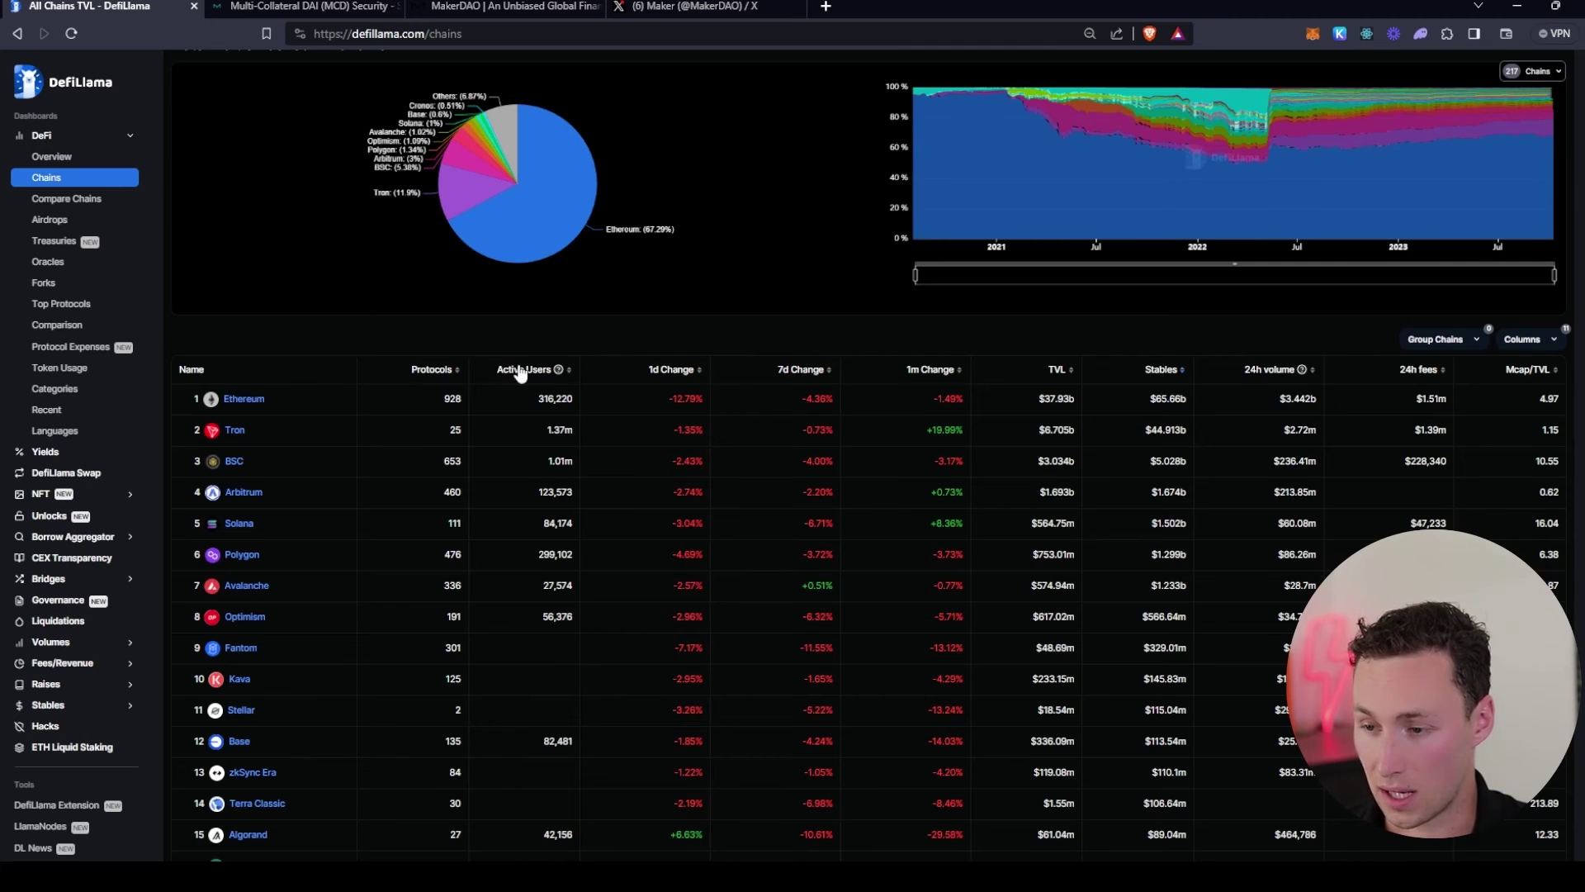
click(1056, 370)
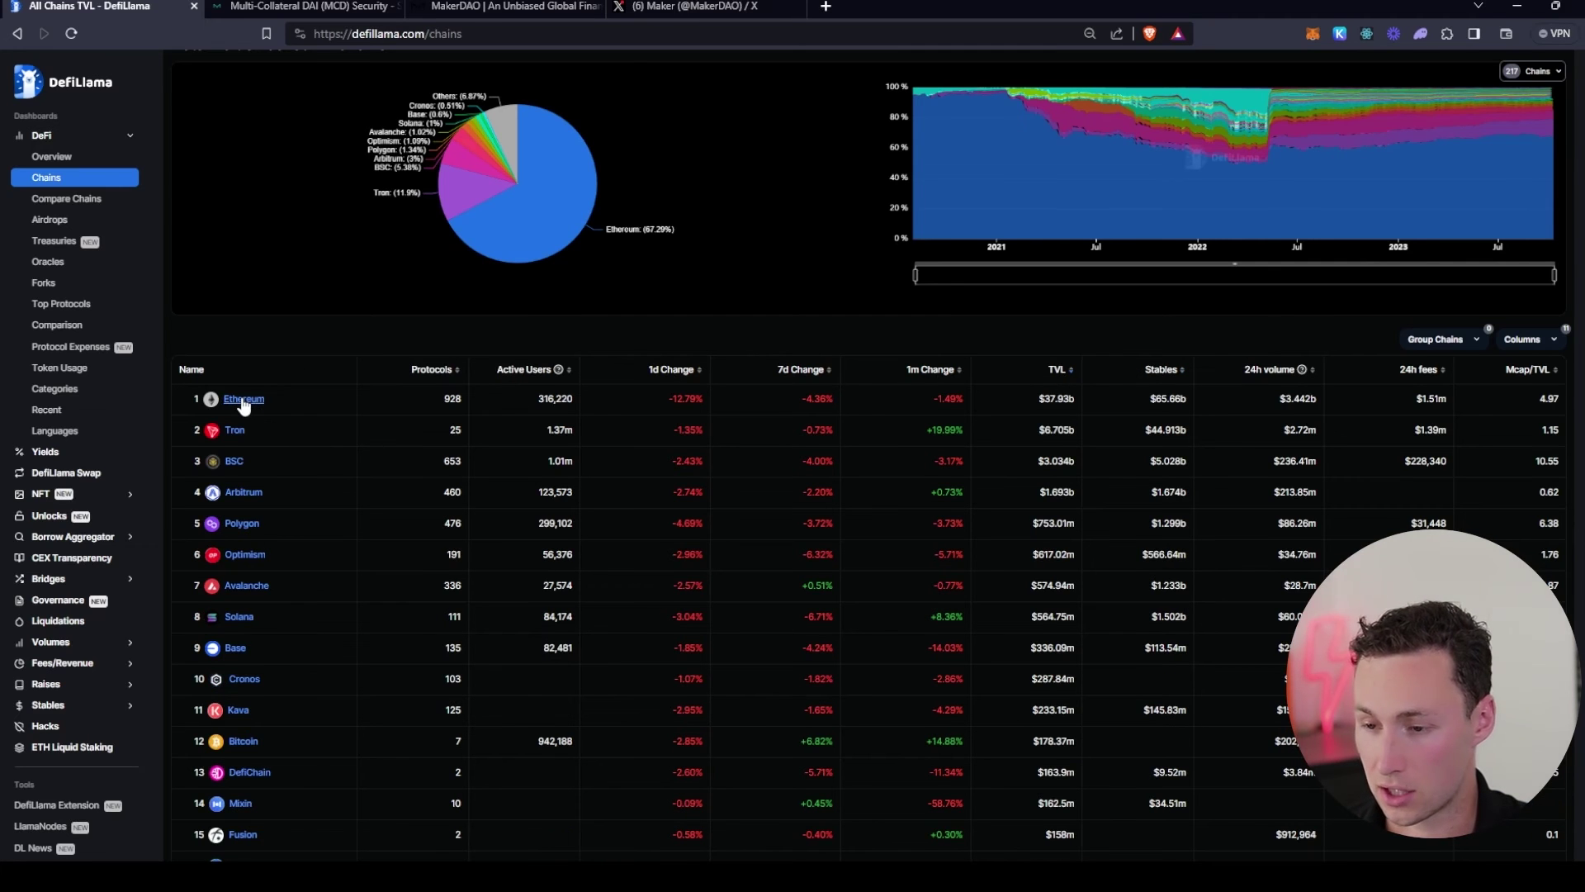
- Open Ethereum's chain page, try Volume and Fees, then chart Transactions from 2020 onward
click(243, 400)
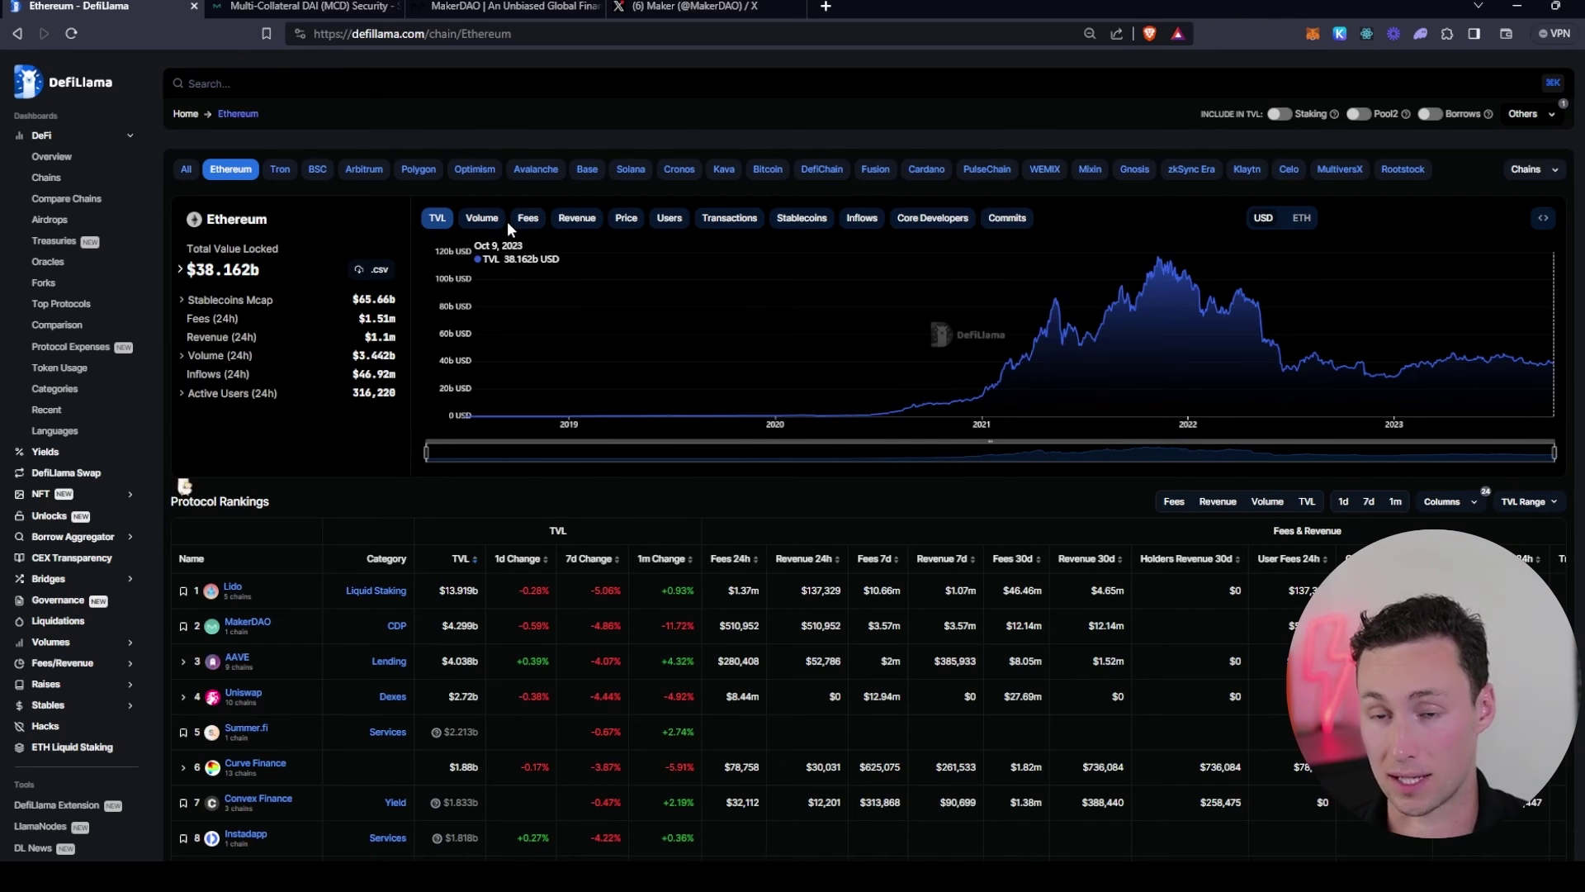
click(491, 220)
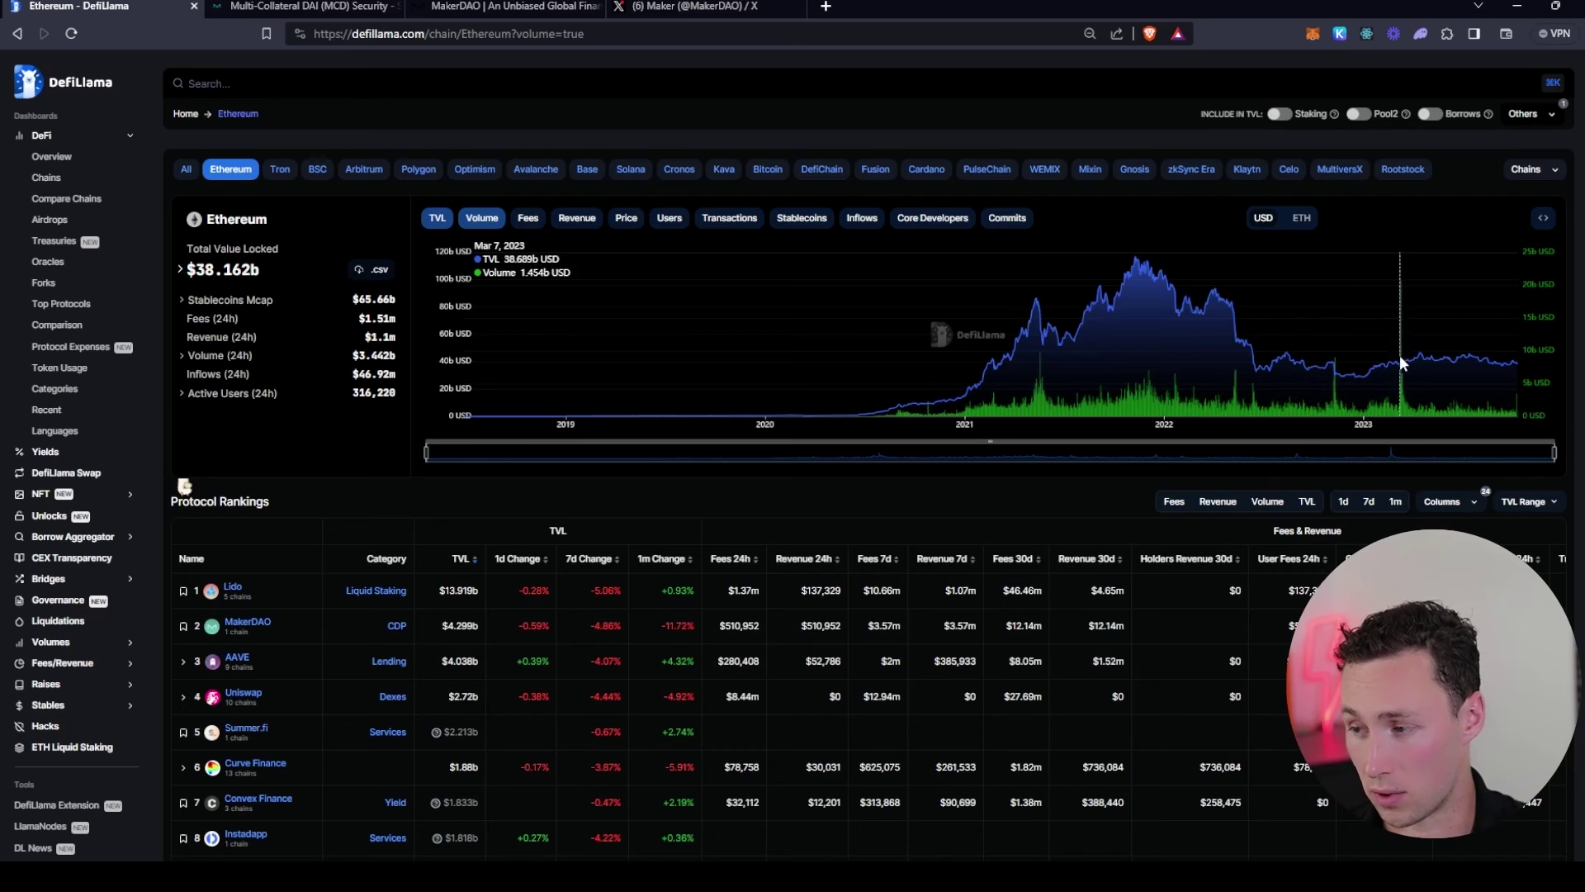
click(500, 222)
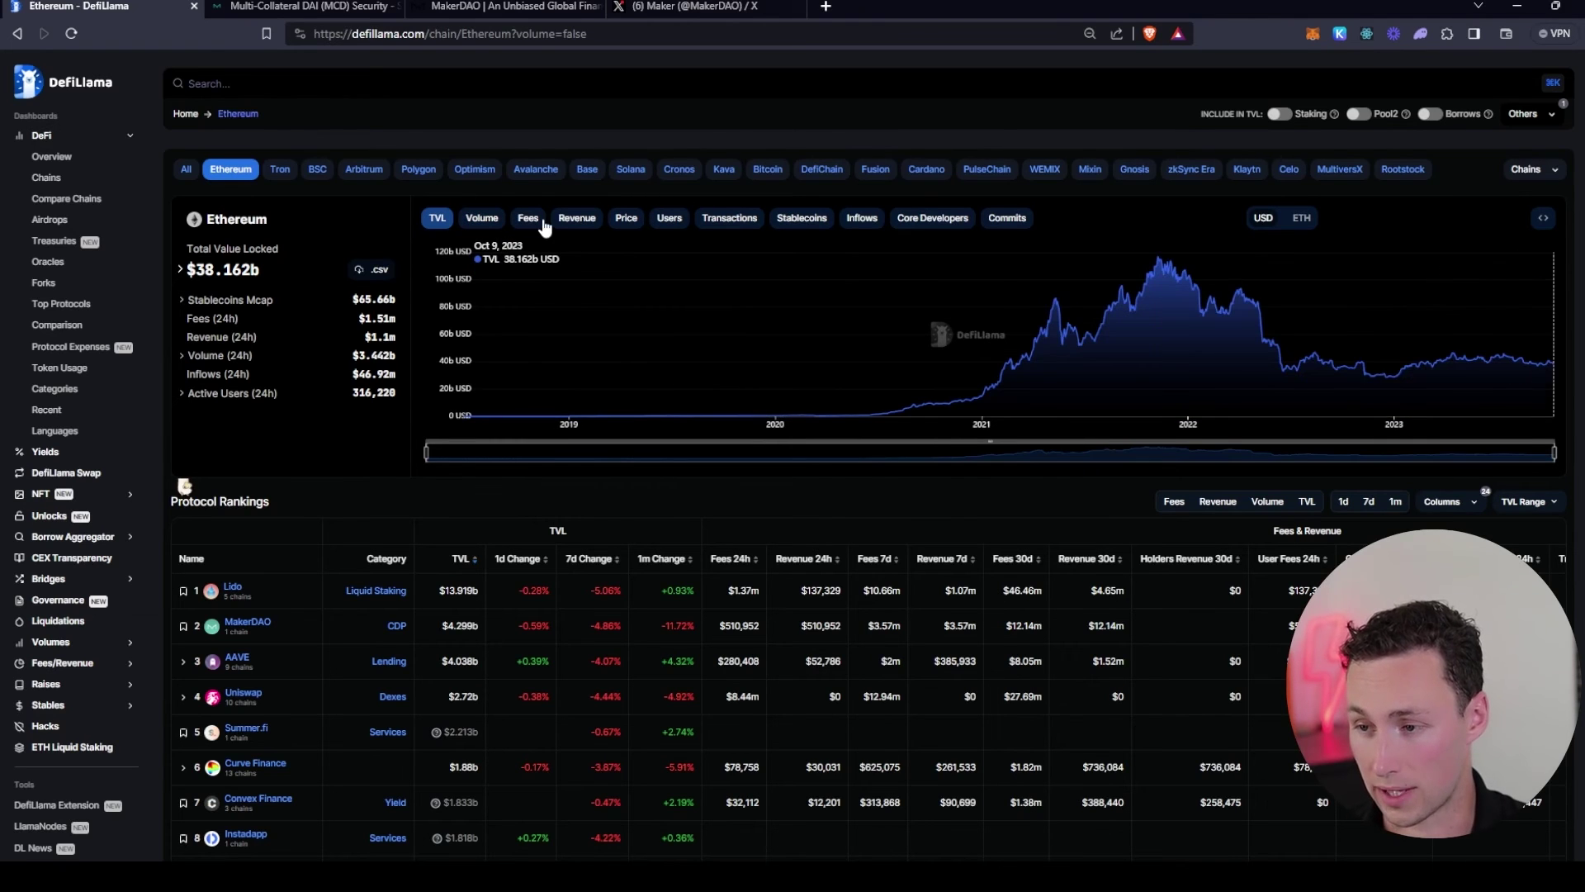
click(536, 219)
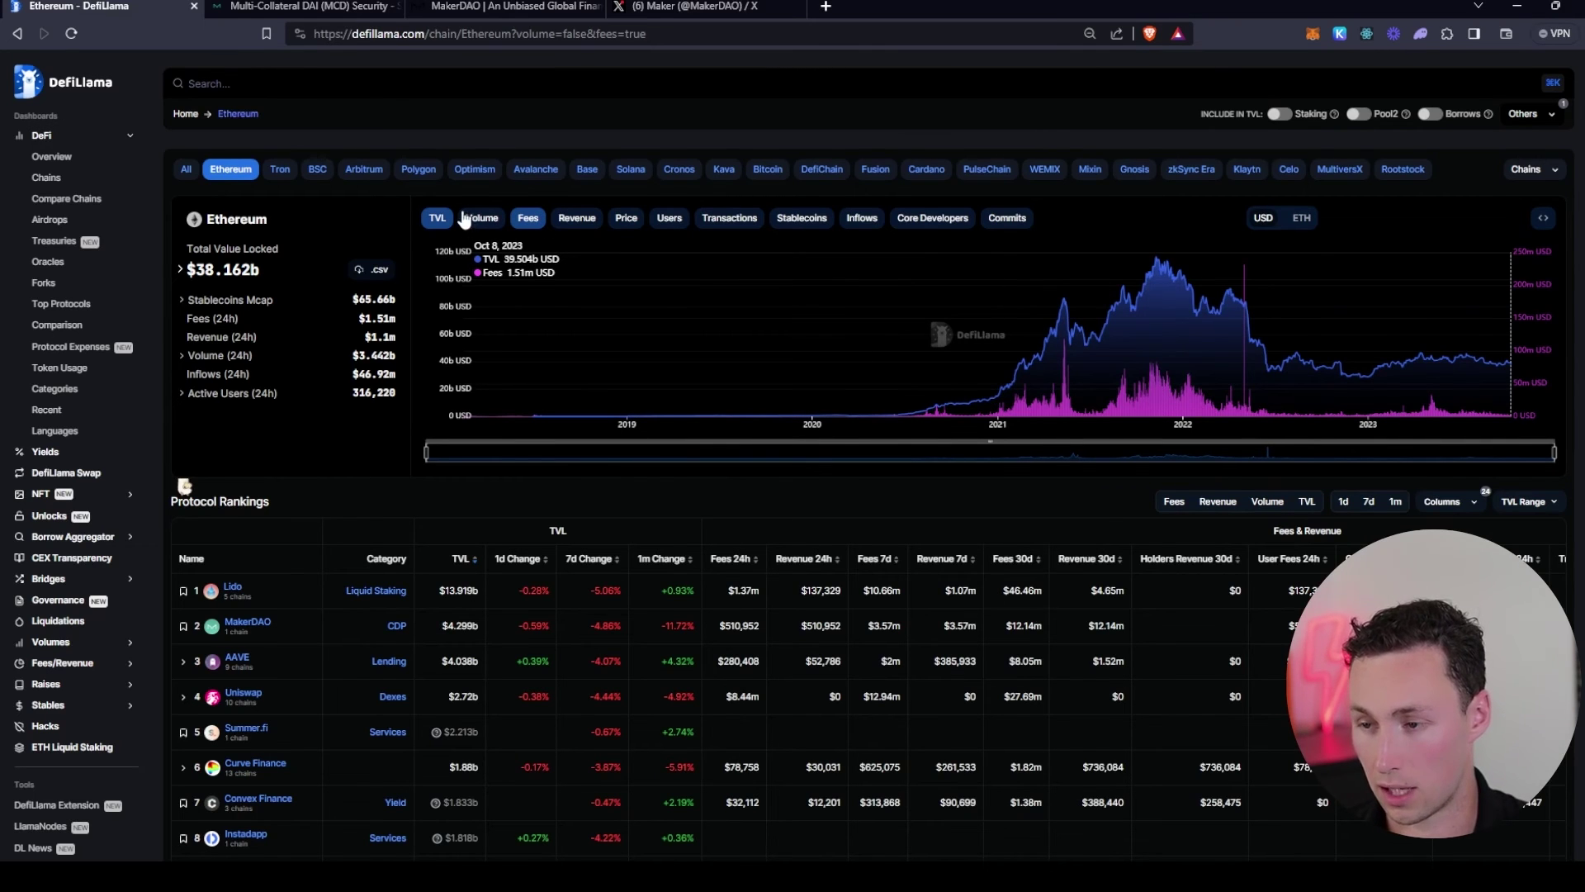
click(735, 218)
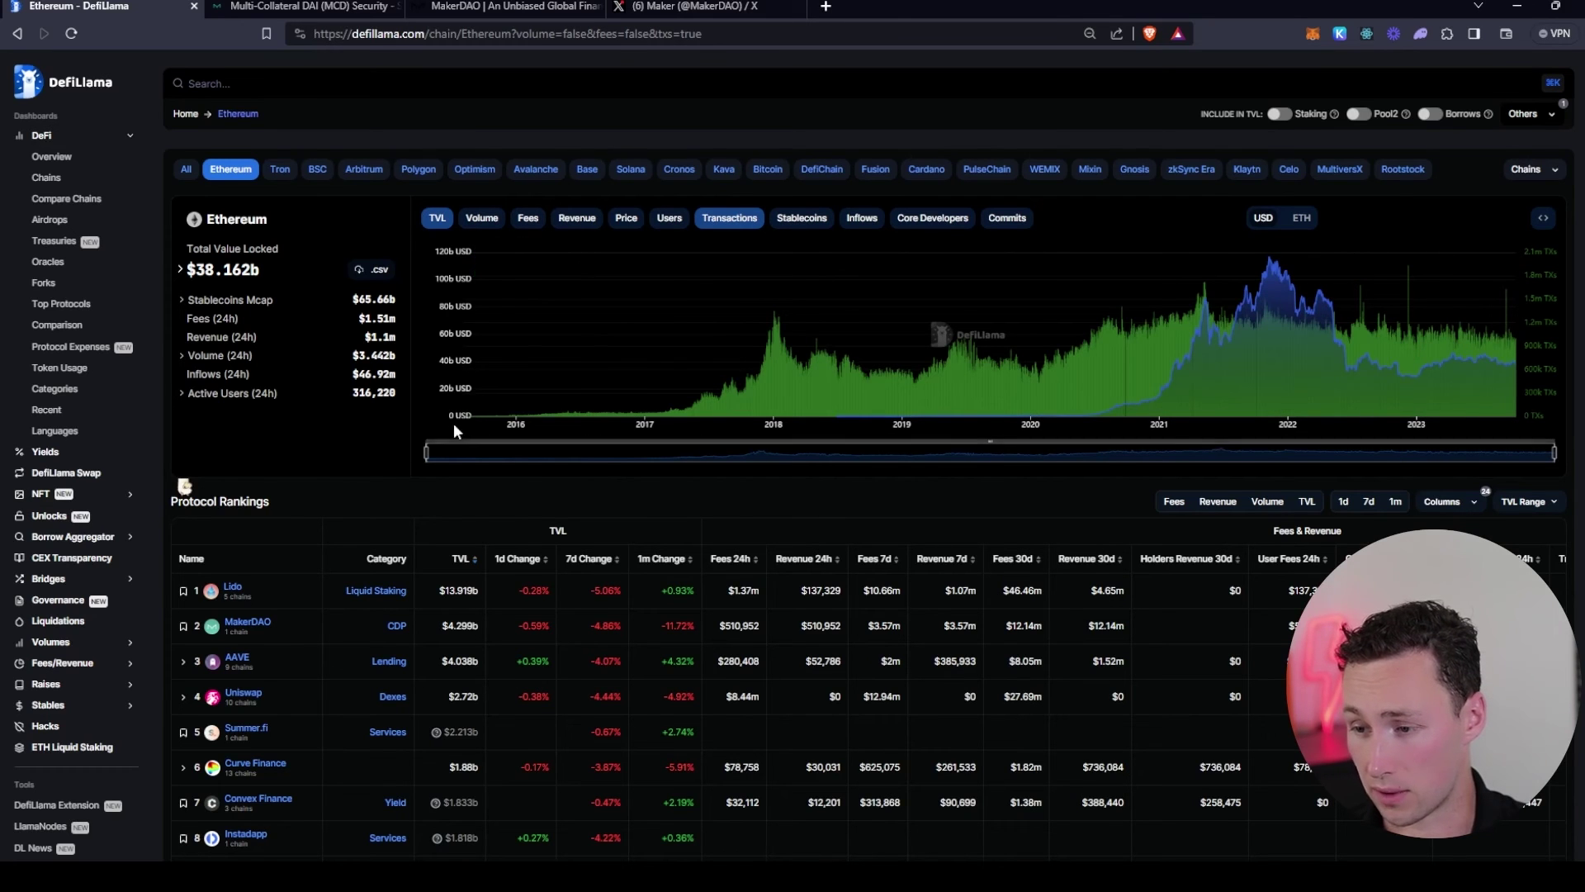
drag(427, 449, 1057, 452)
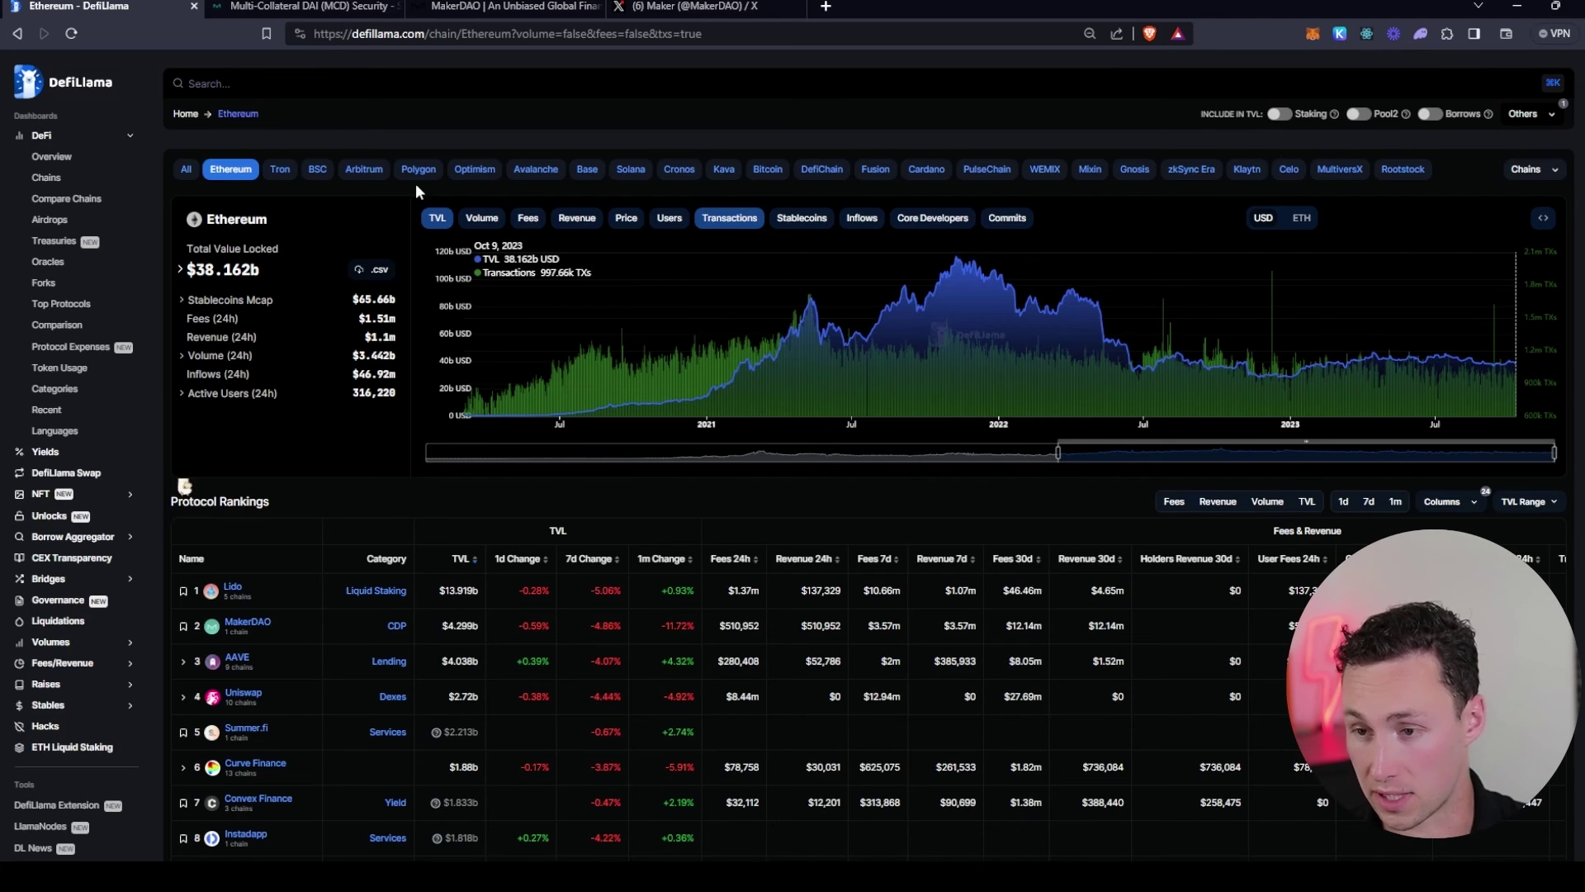
- Scroll to Protocol Rankings and sort by 7d Change so Aeria leads
scroll(258, 443, down, 1)
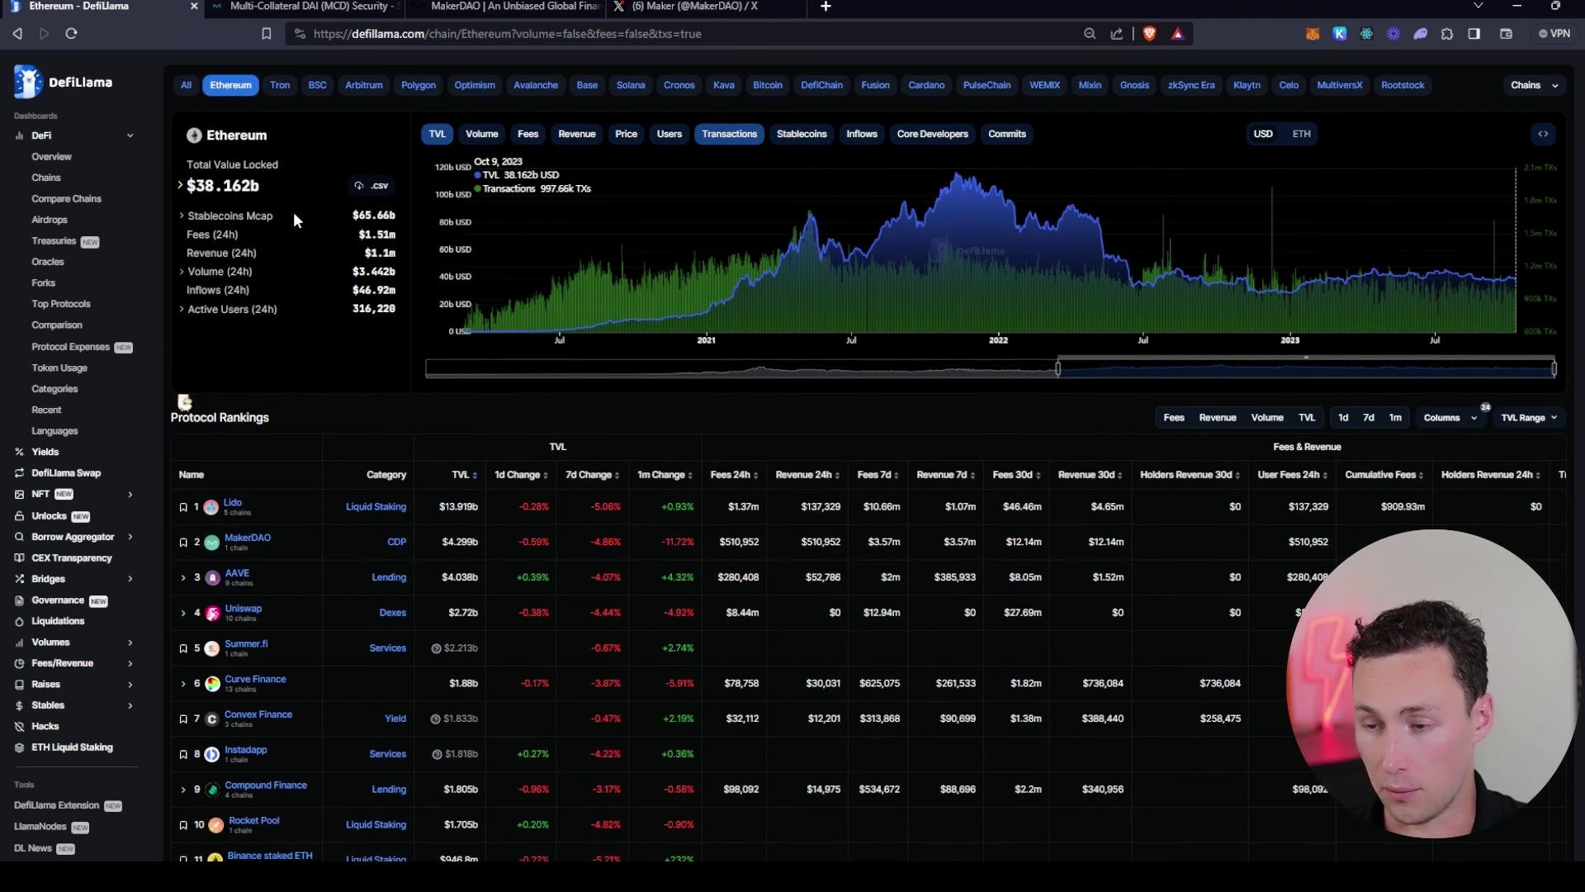
scroll(279, 469, down, 2)
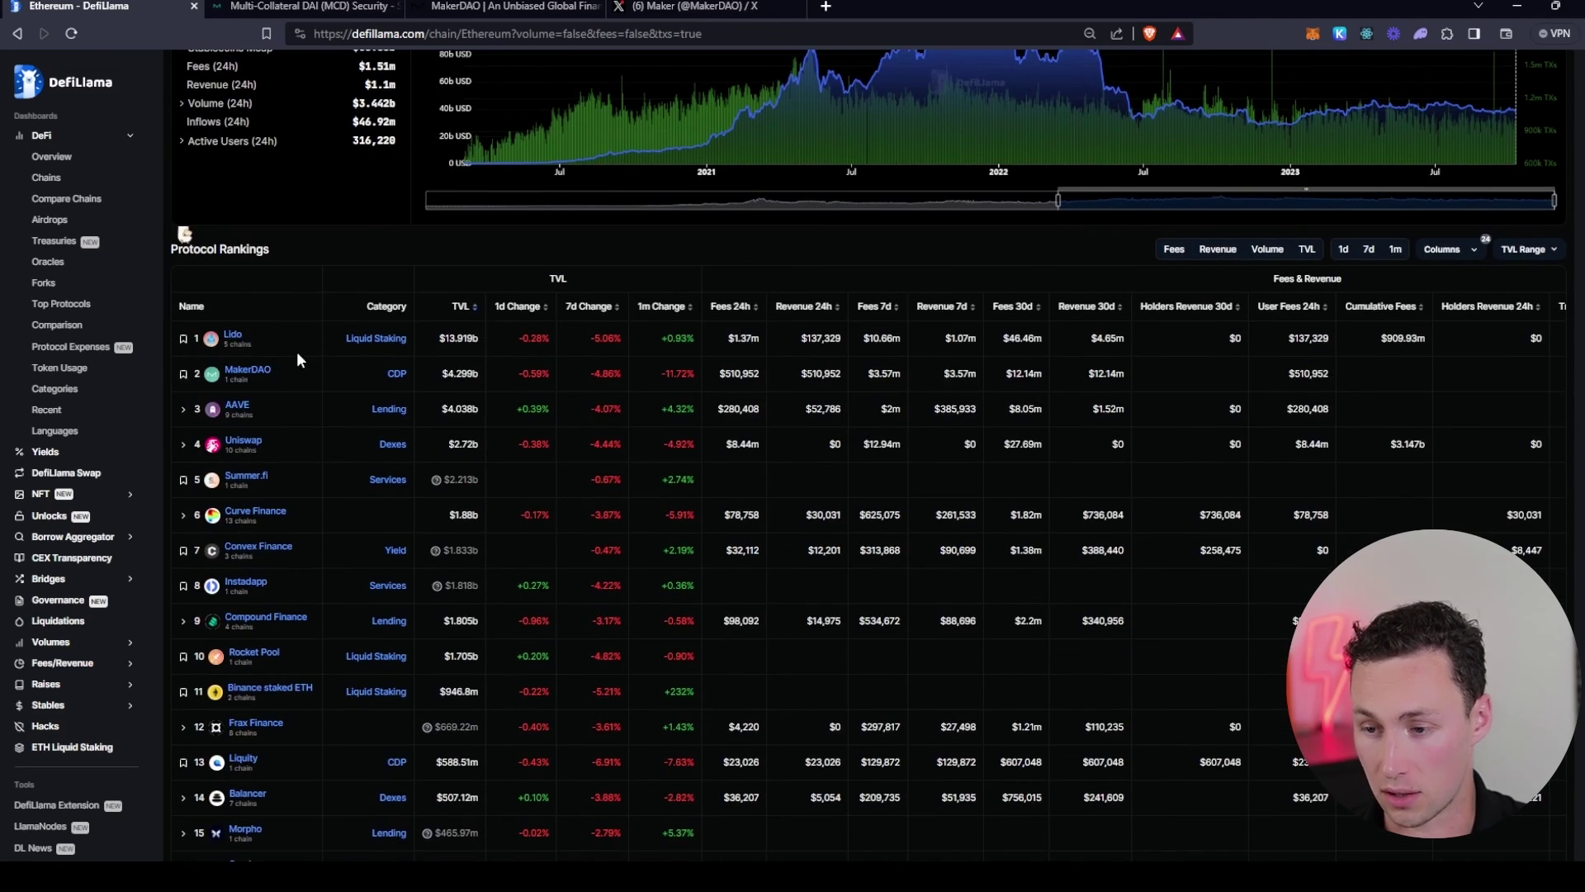
scroll(280, 478, down, 8)
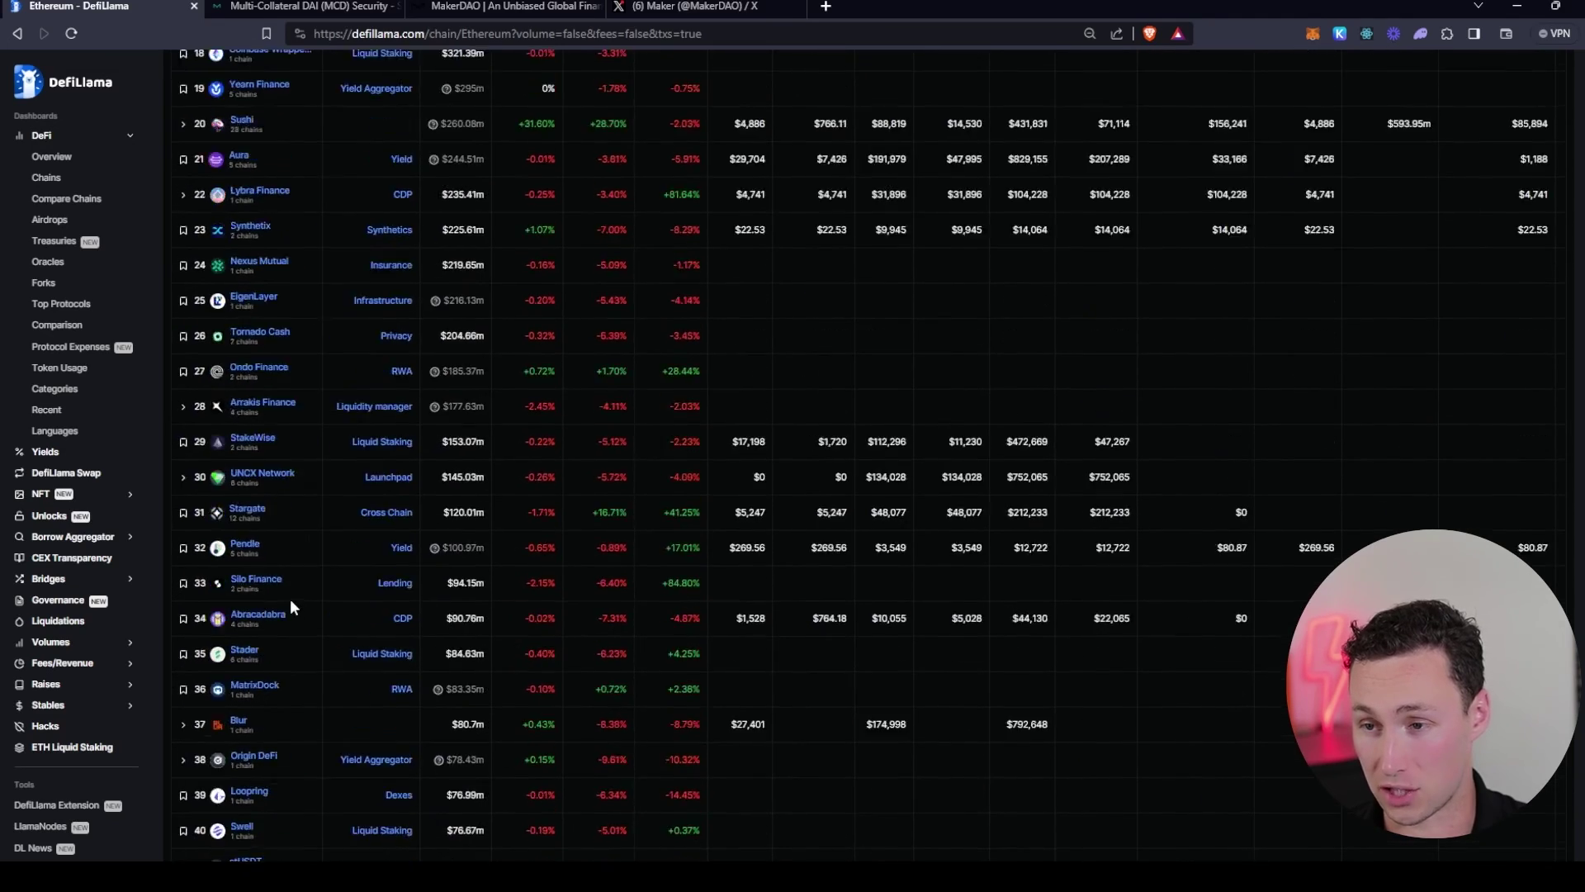
scroll(290, 597, up, 11)
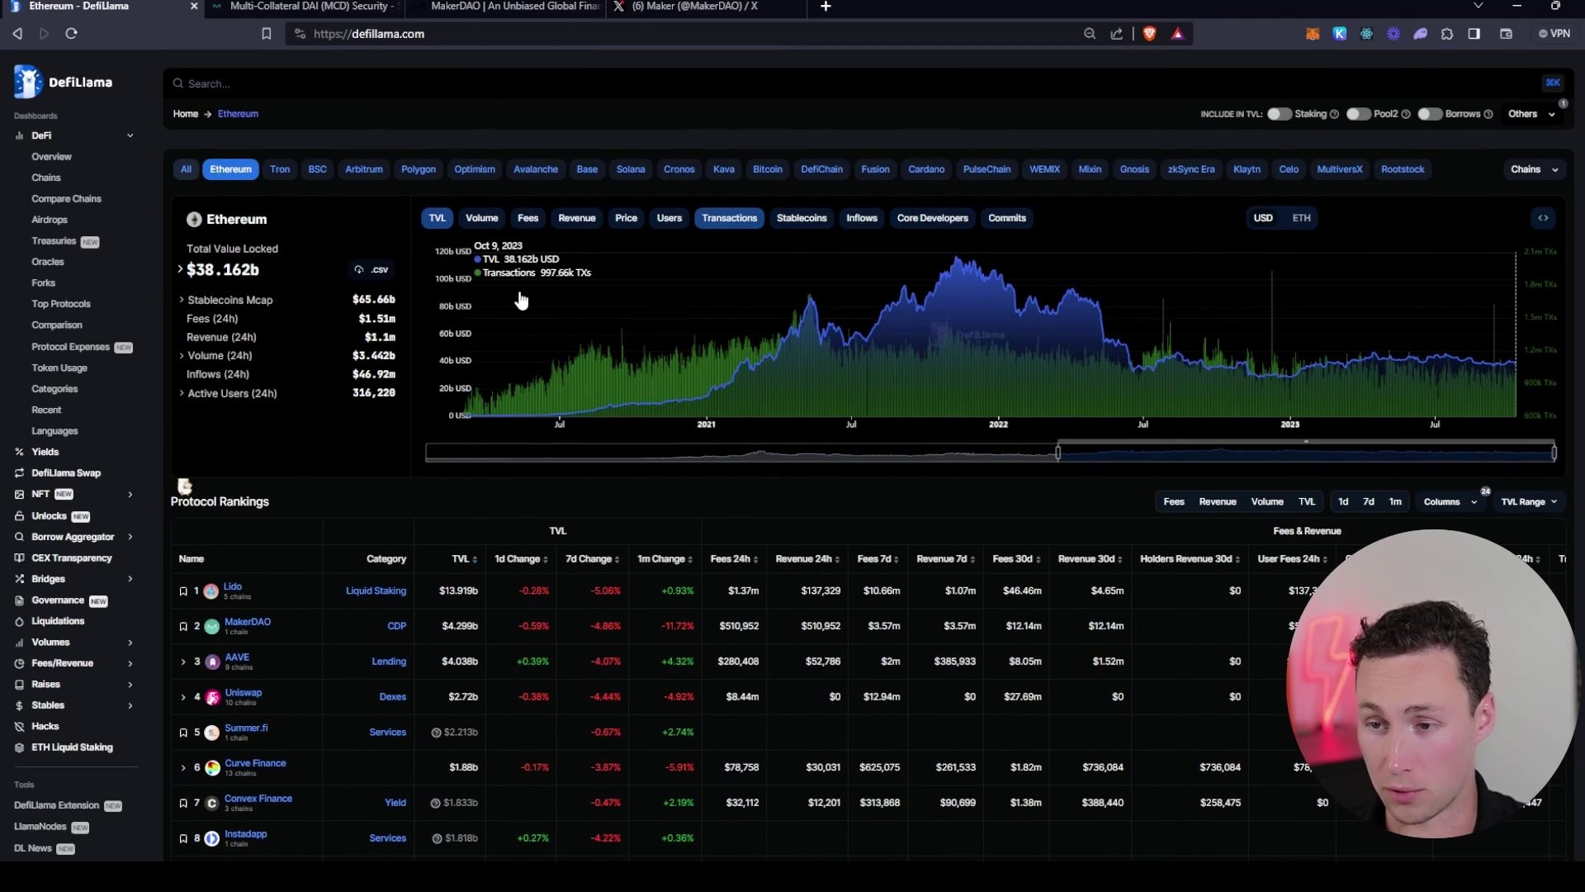
scroll(611, 528, down, 2)
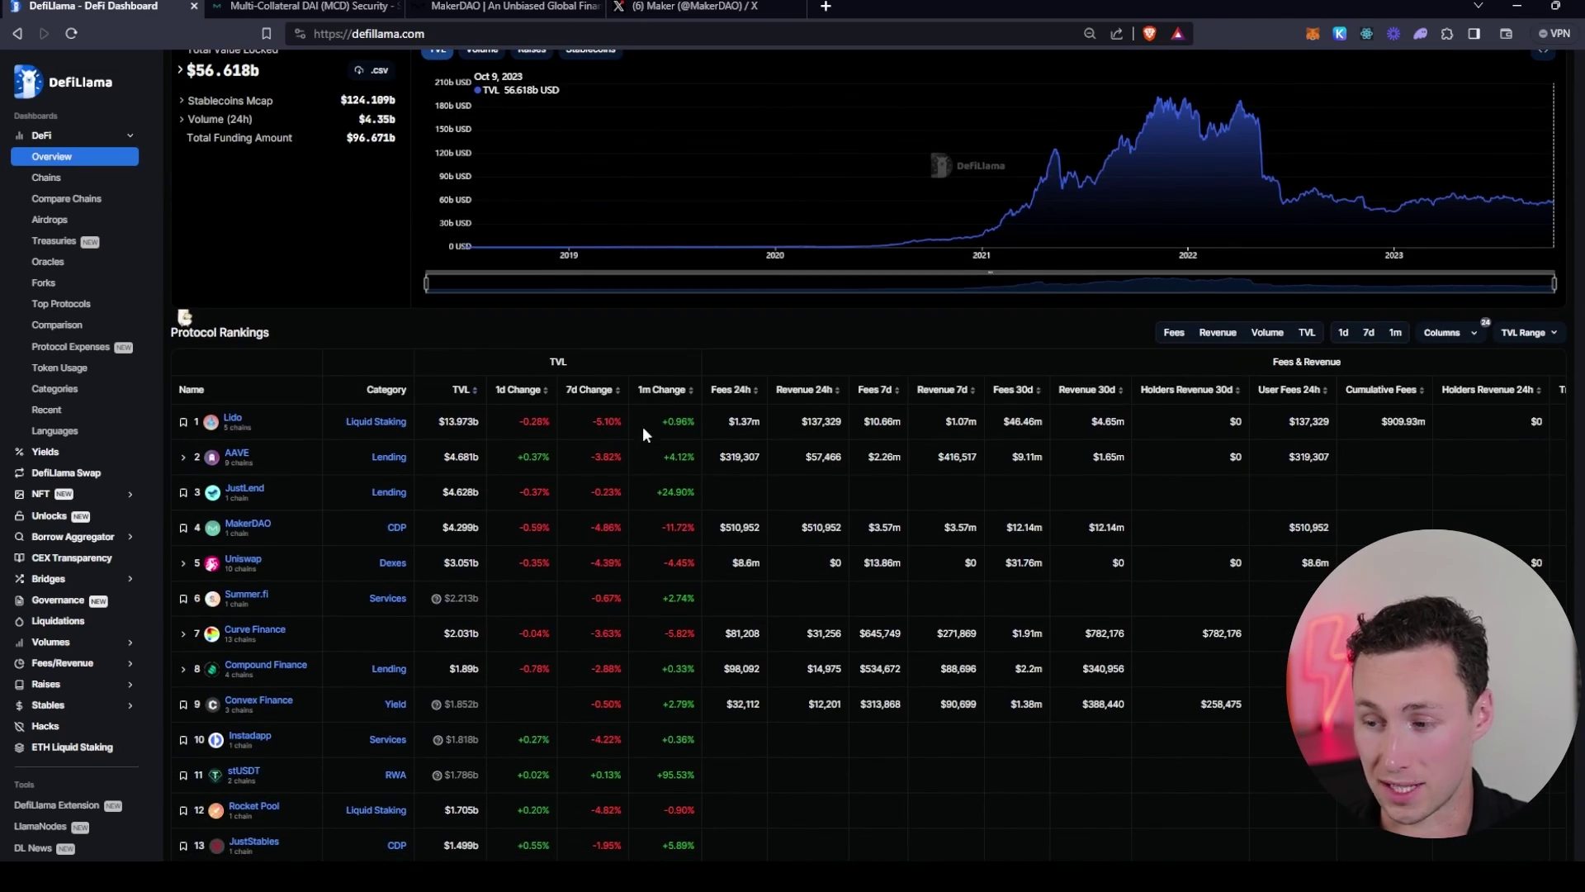
click(594, 394)
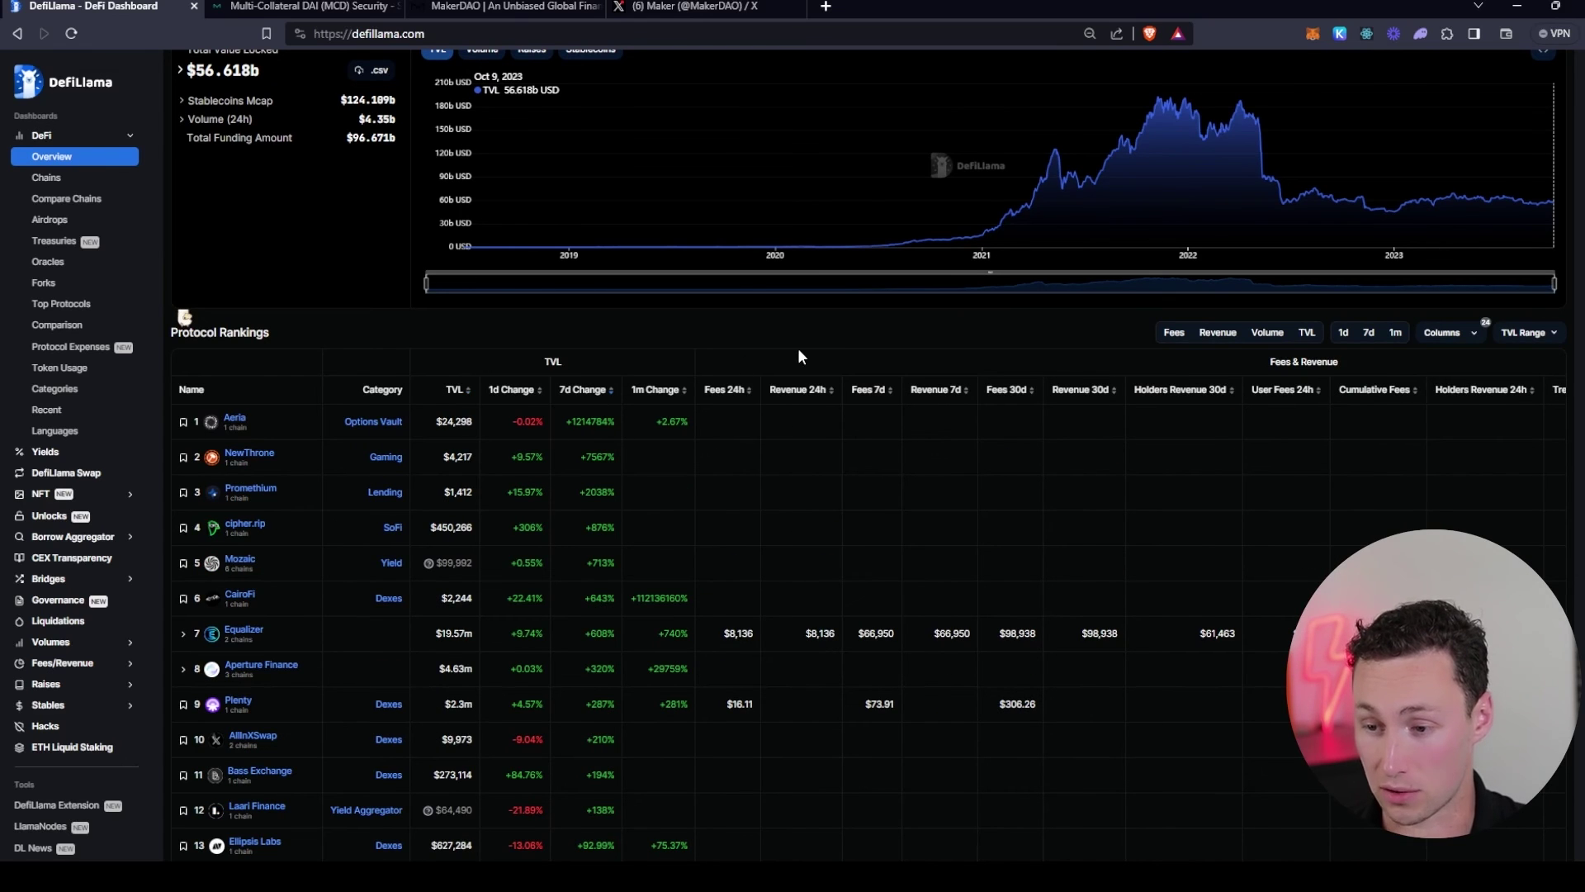
scroll(591, 434, down, 1)
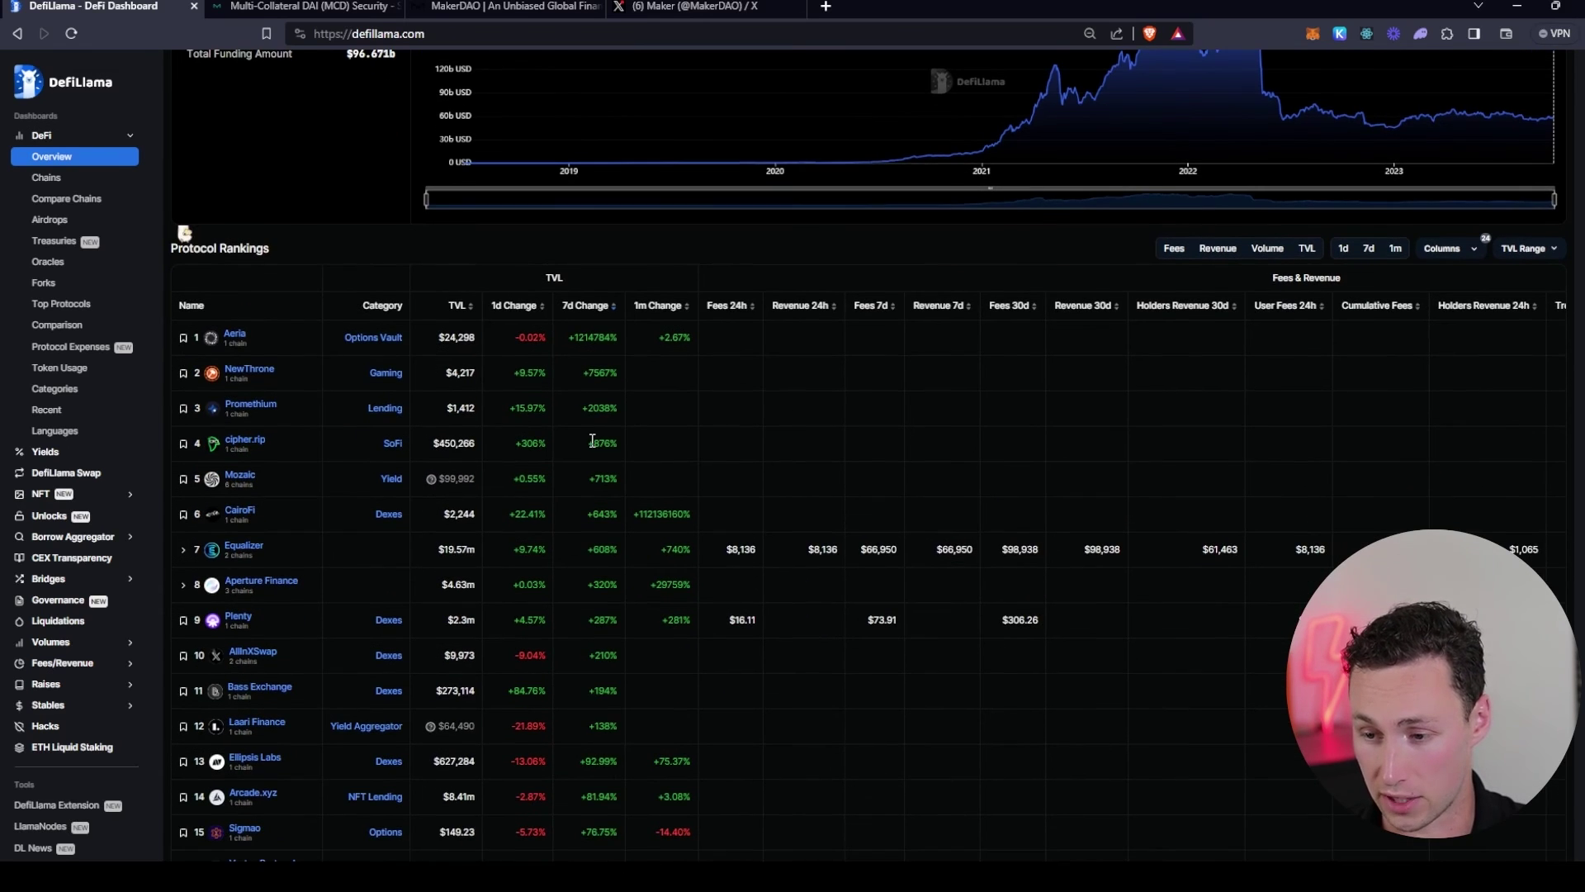
- Sort the Chains table by 7d Change, showing ShimmerEVM first and Gnosis third
click(76, 180)
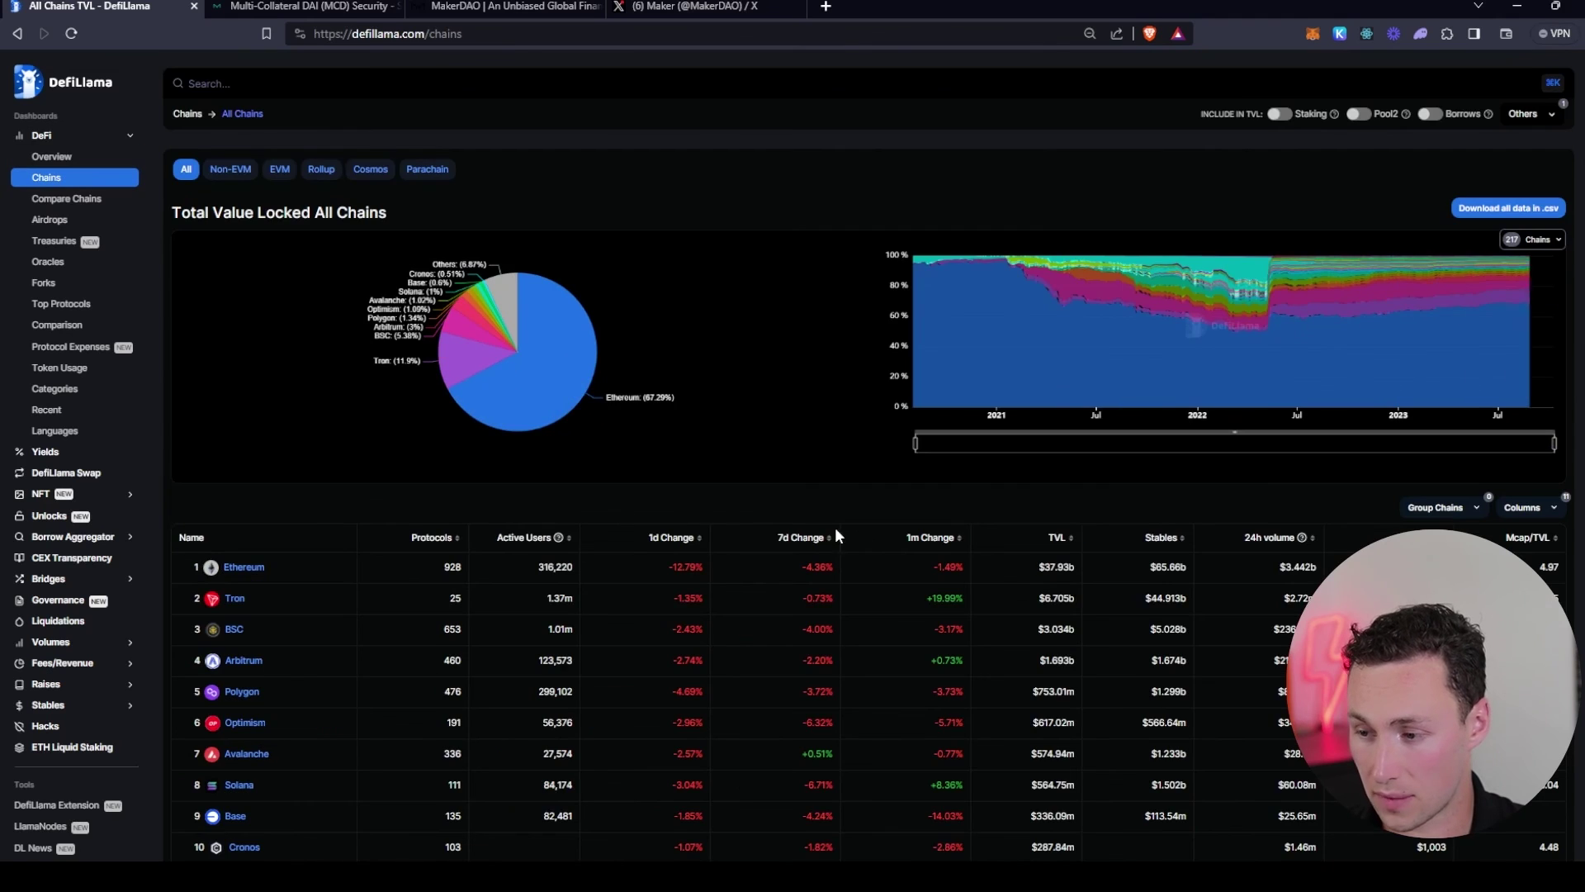
click(797, 538)
scroll(343, 488, down, 2)
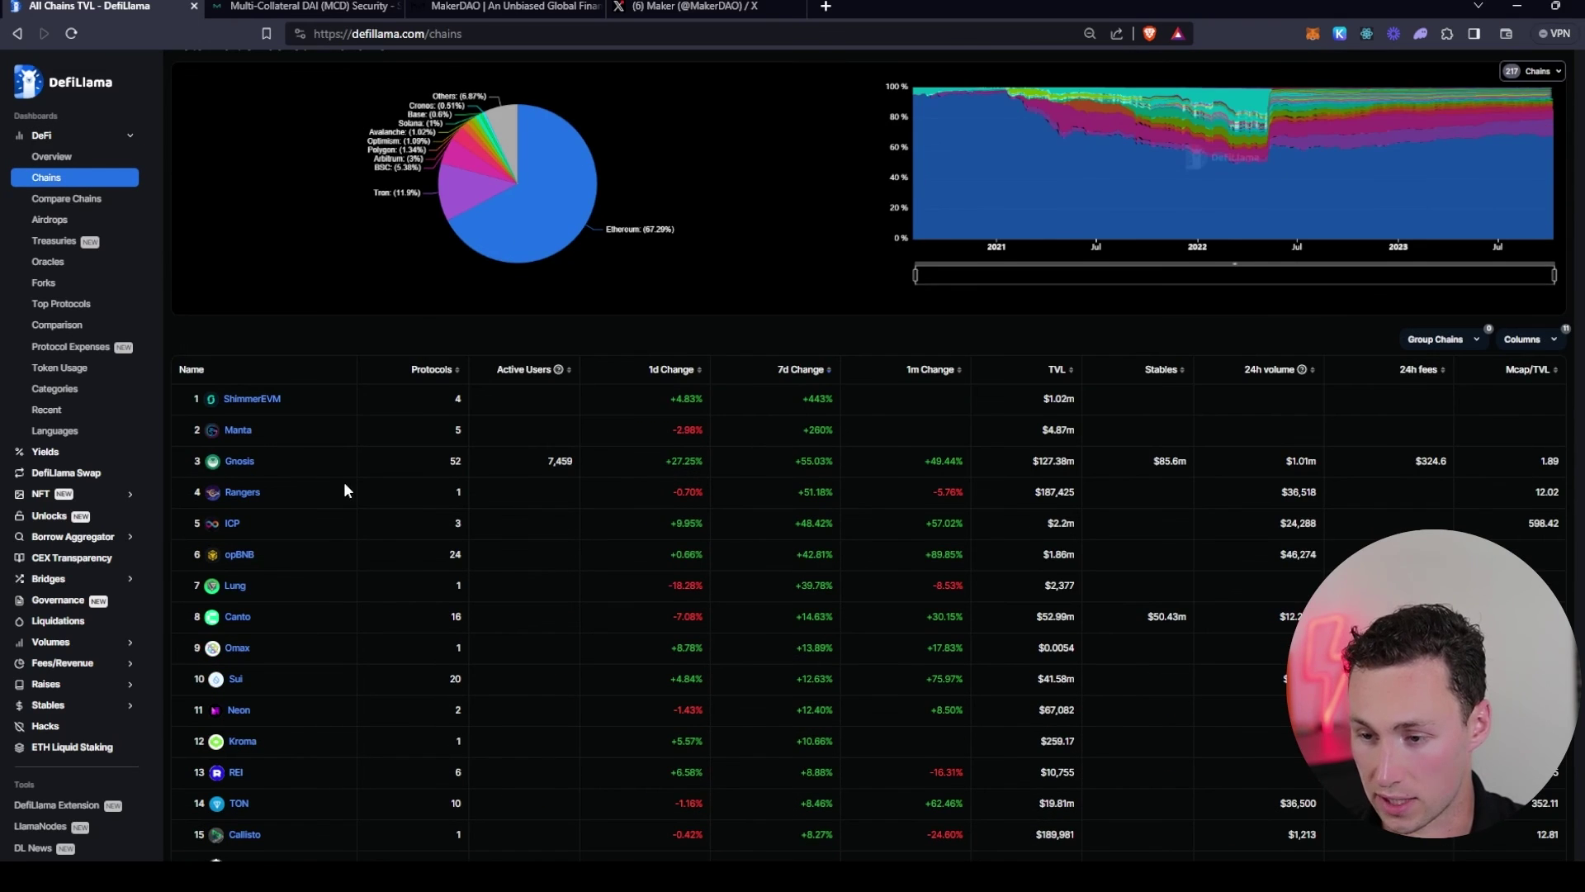
scroll(344, 489, down, 1)
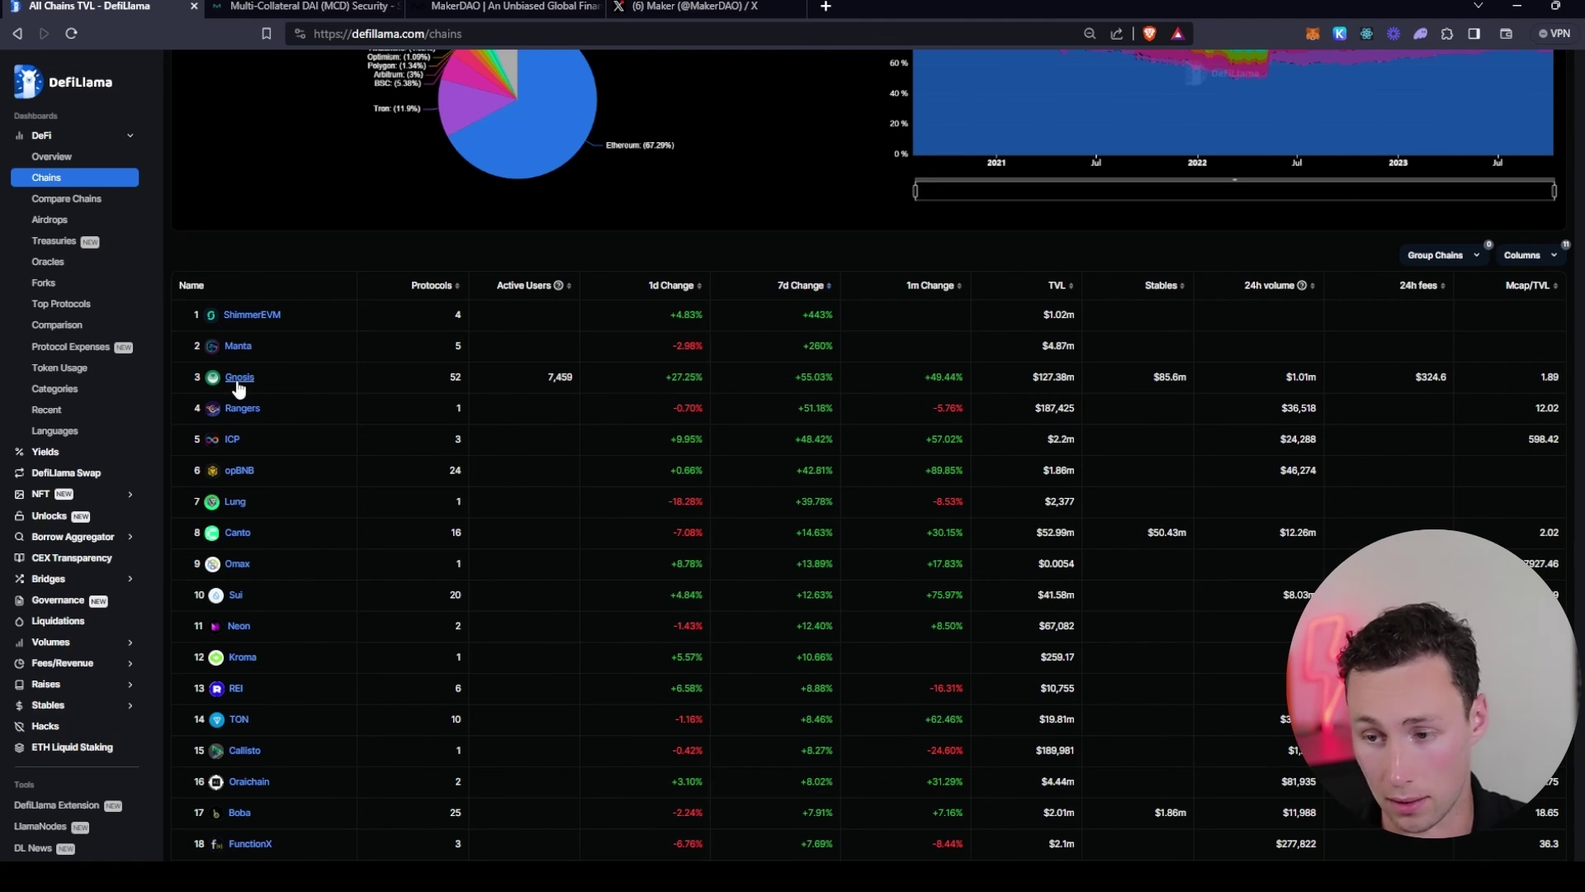
- Open the Gnosis chain page and scroll down to its Protocol Rankings
click(237, 380)
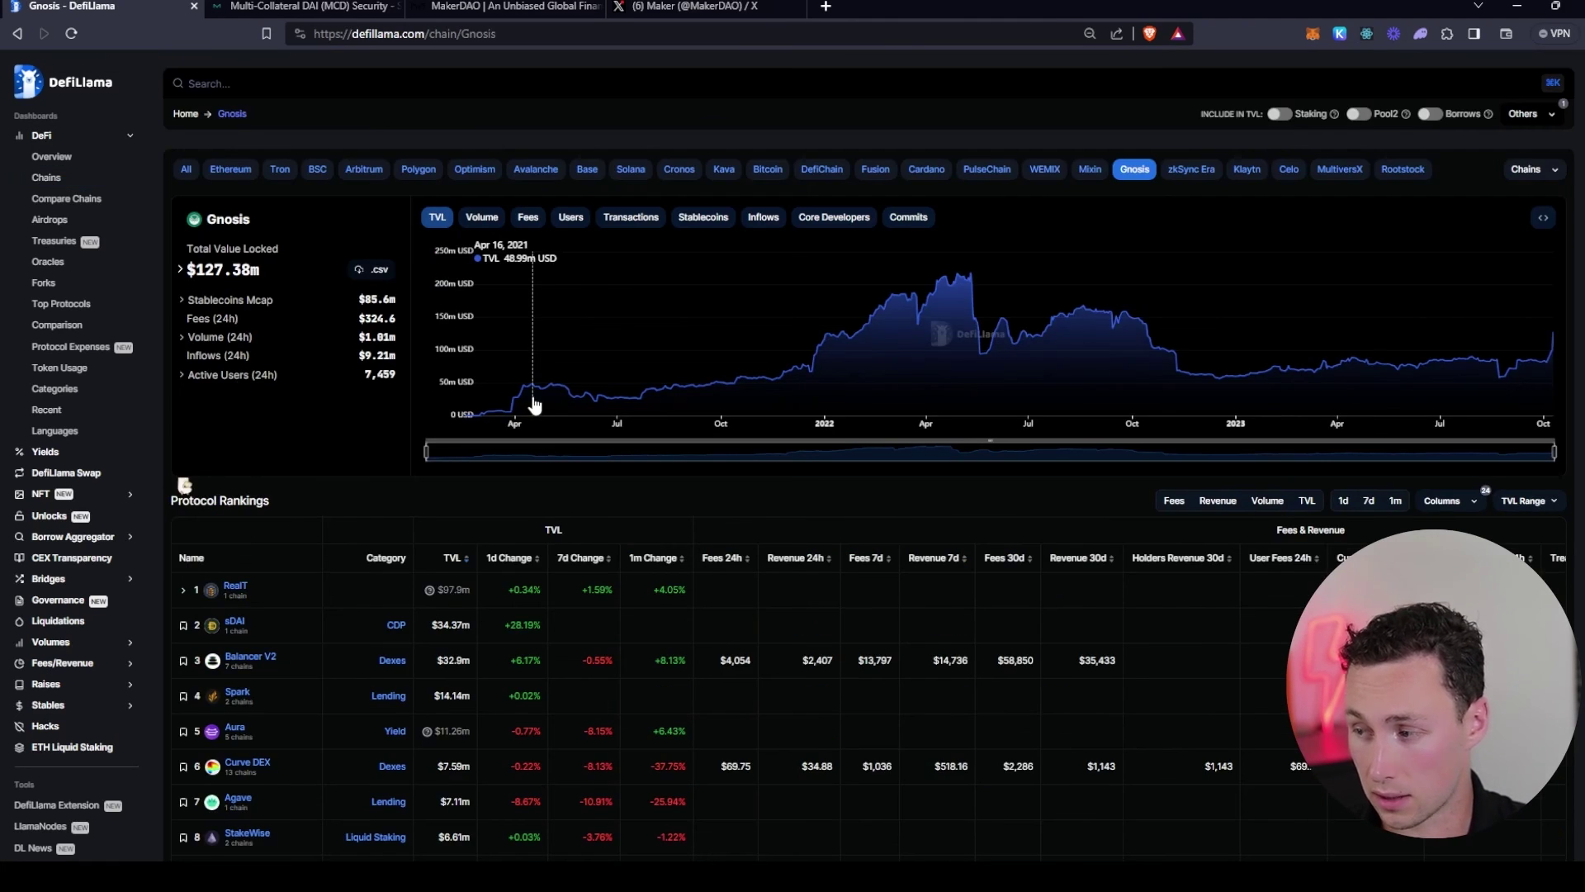
scroll(640, 528, down, 1)
scroll(641, 522, down, 1)
scroll(289, 429, down, 2)
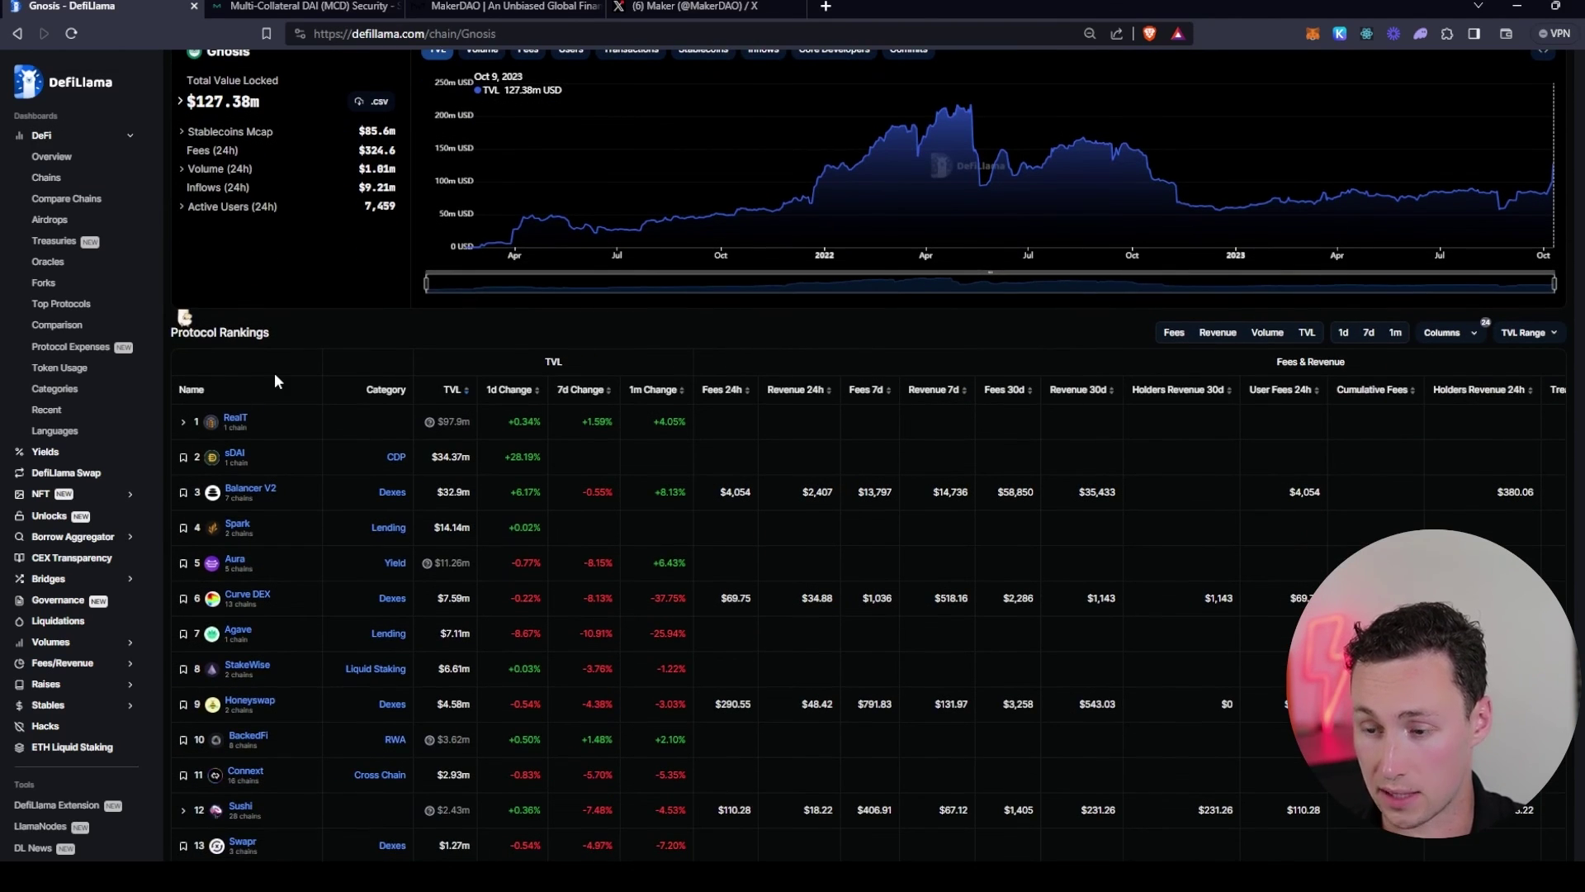
- Check the sDAI protocol page, then return to the Gnosis chain page
click(236, 454)
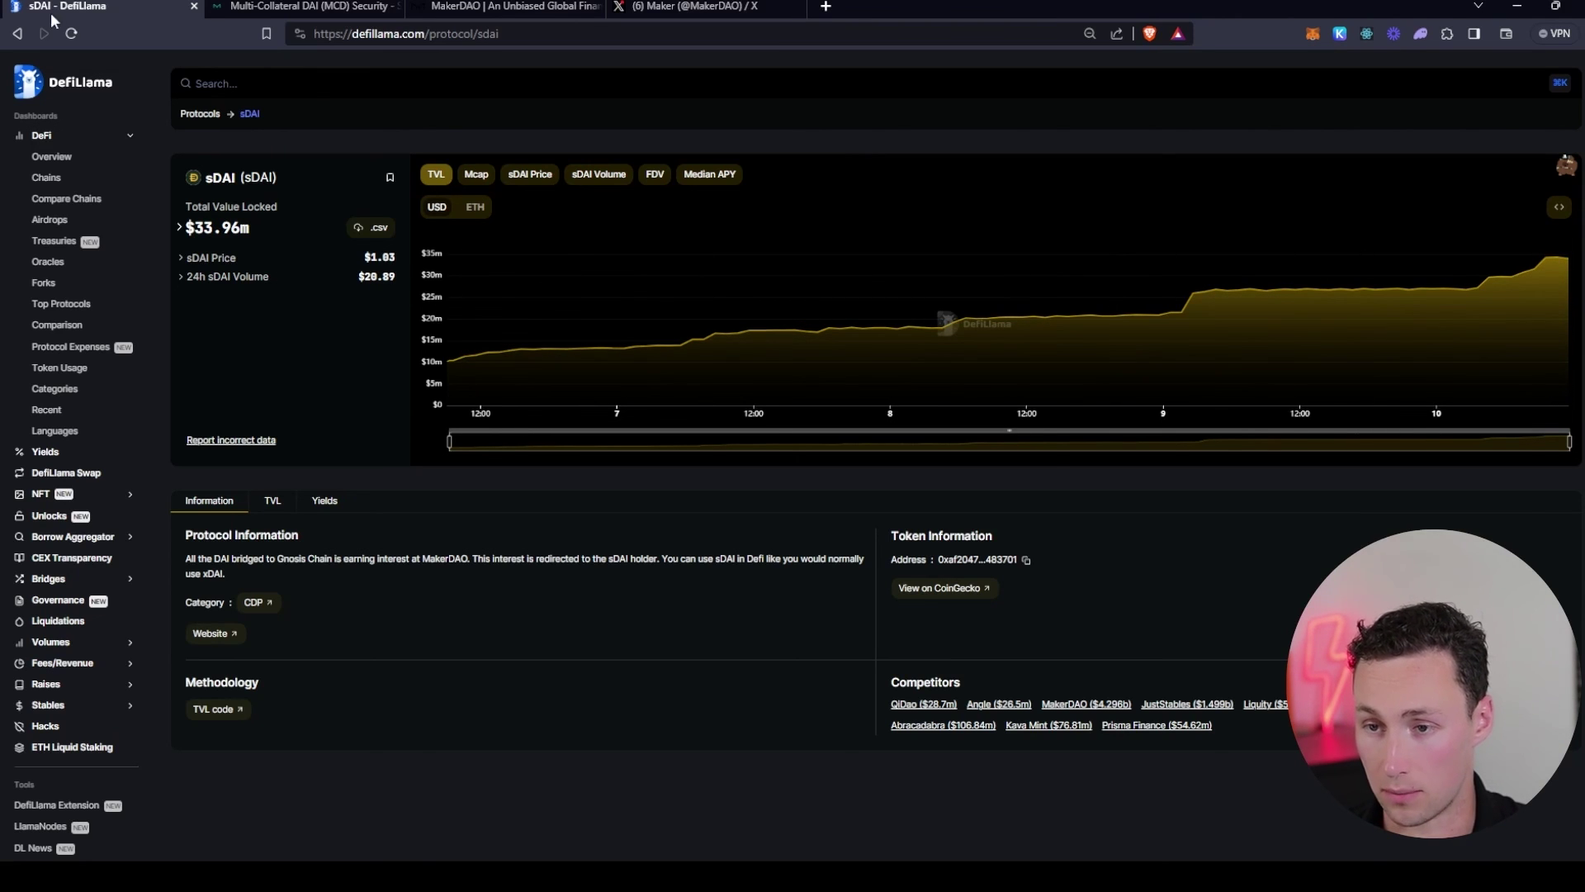
click(17, 33)
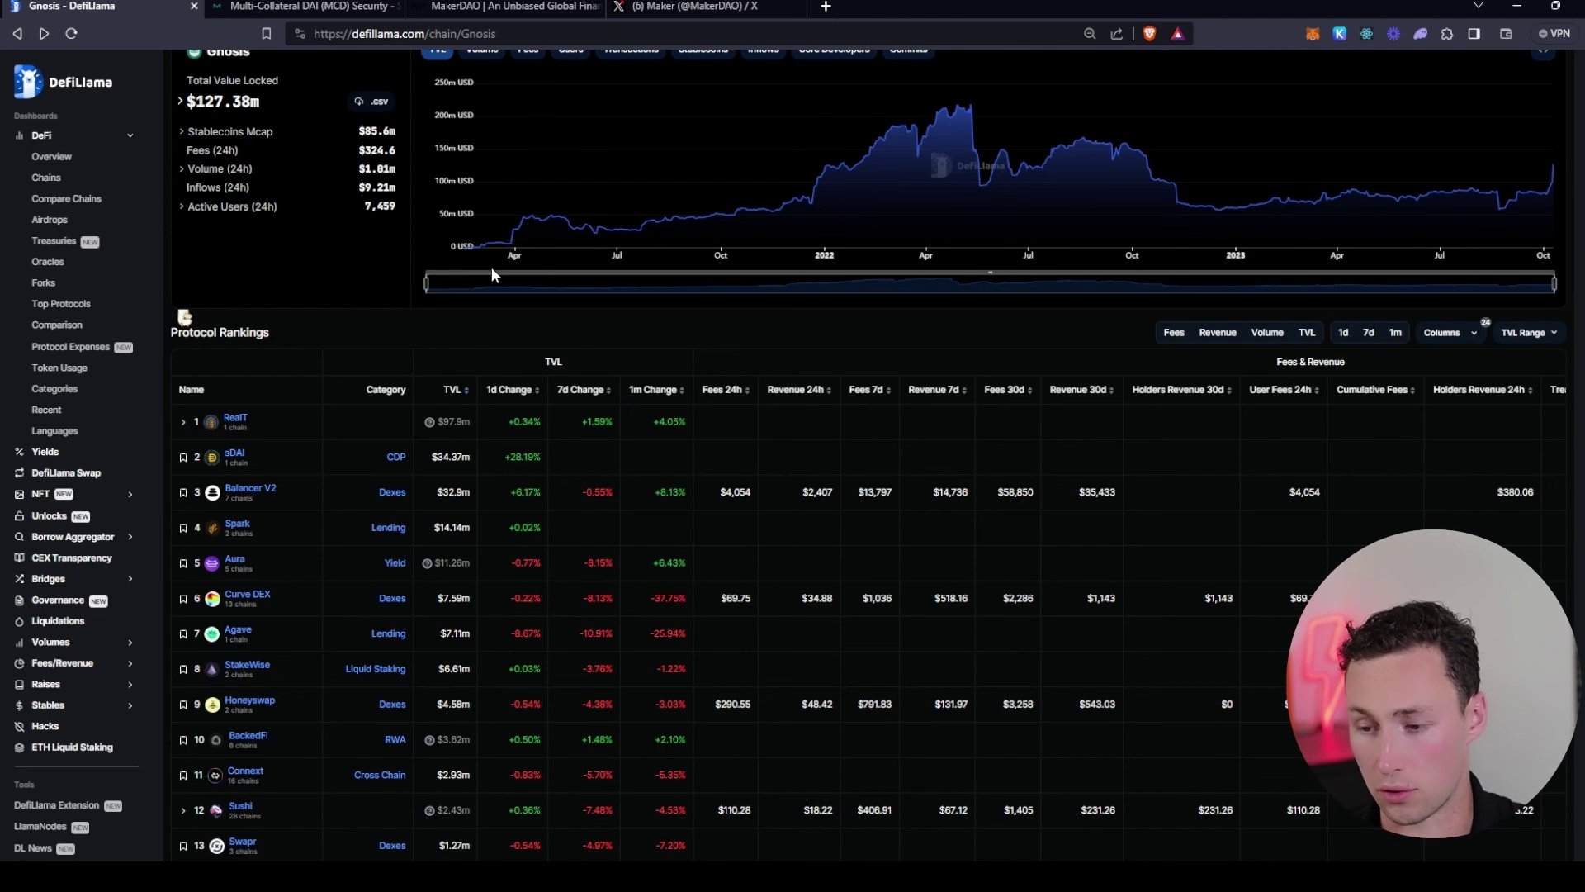
scroll(346, 540, up, 2)
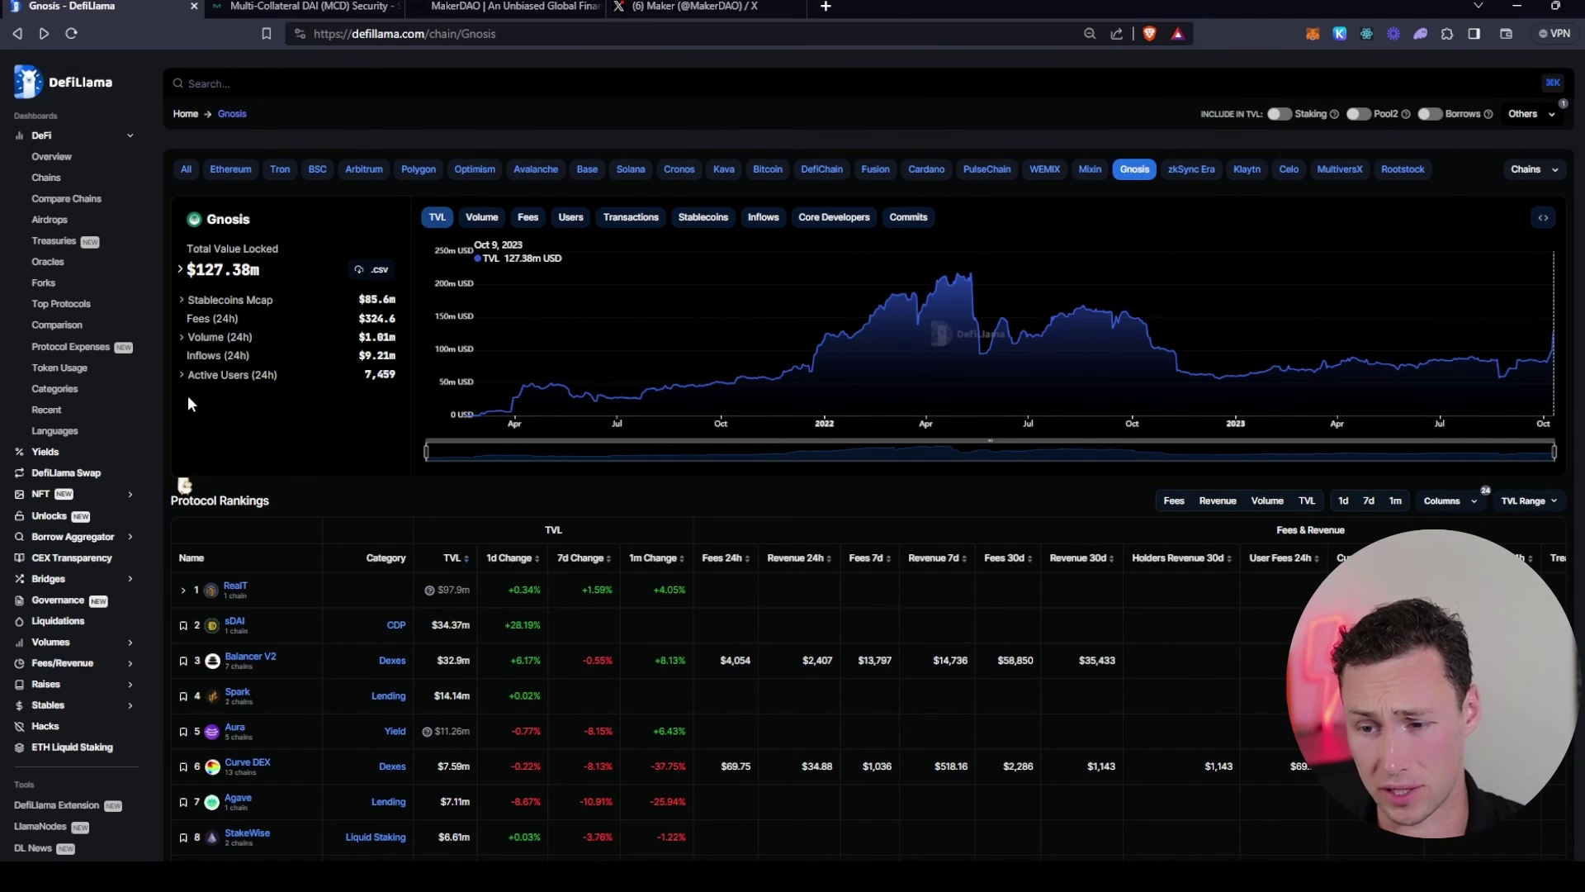
- Open Protocol Treasuries and browse the table led by Mantle Treasury at $1.71b
click(99, 241)
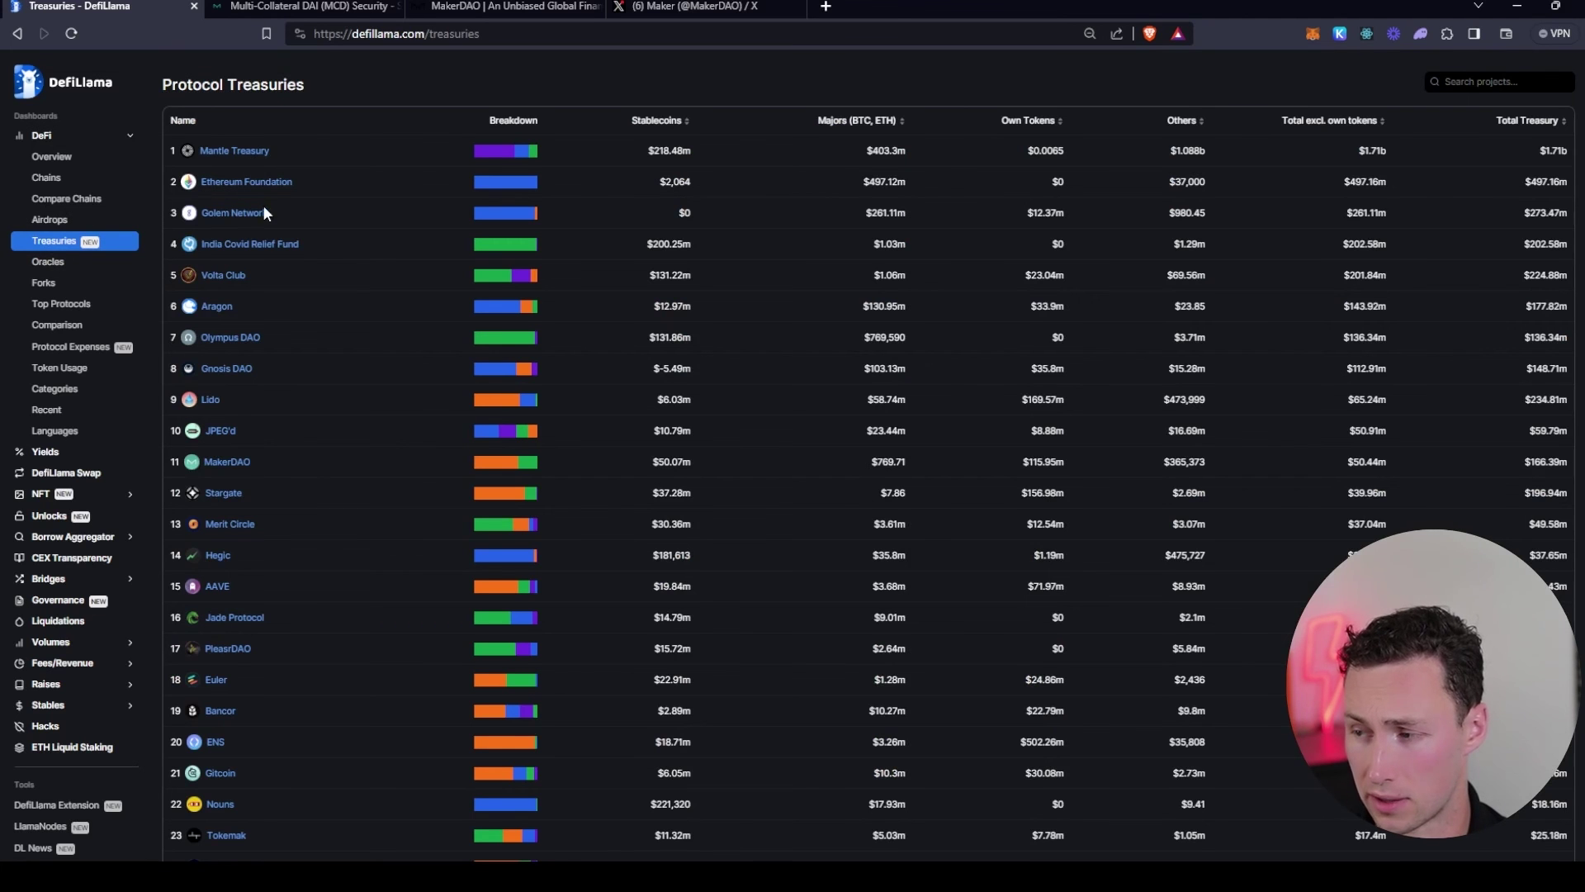
scroll(263, 247, down, 10)
scroll(266, 409, up, 10)
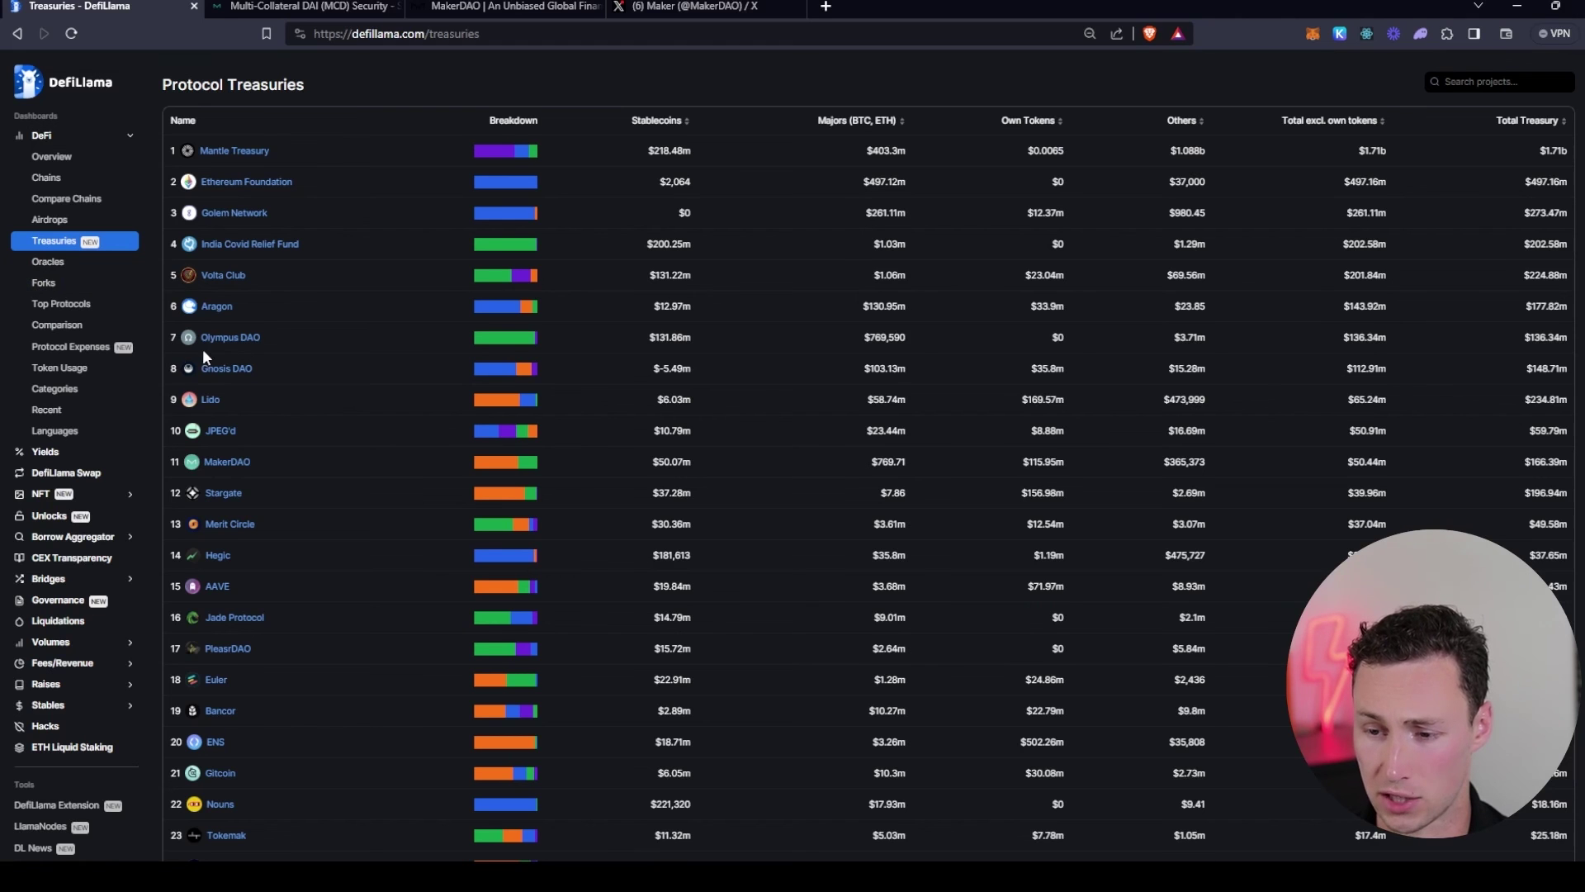
- Open Recently Listed Protocols and scroll the list, topped by Friendzy listed 4 hours ago
click(94, 417)
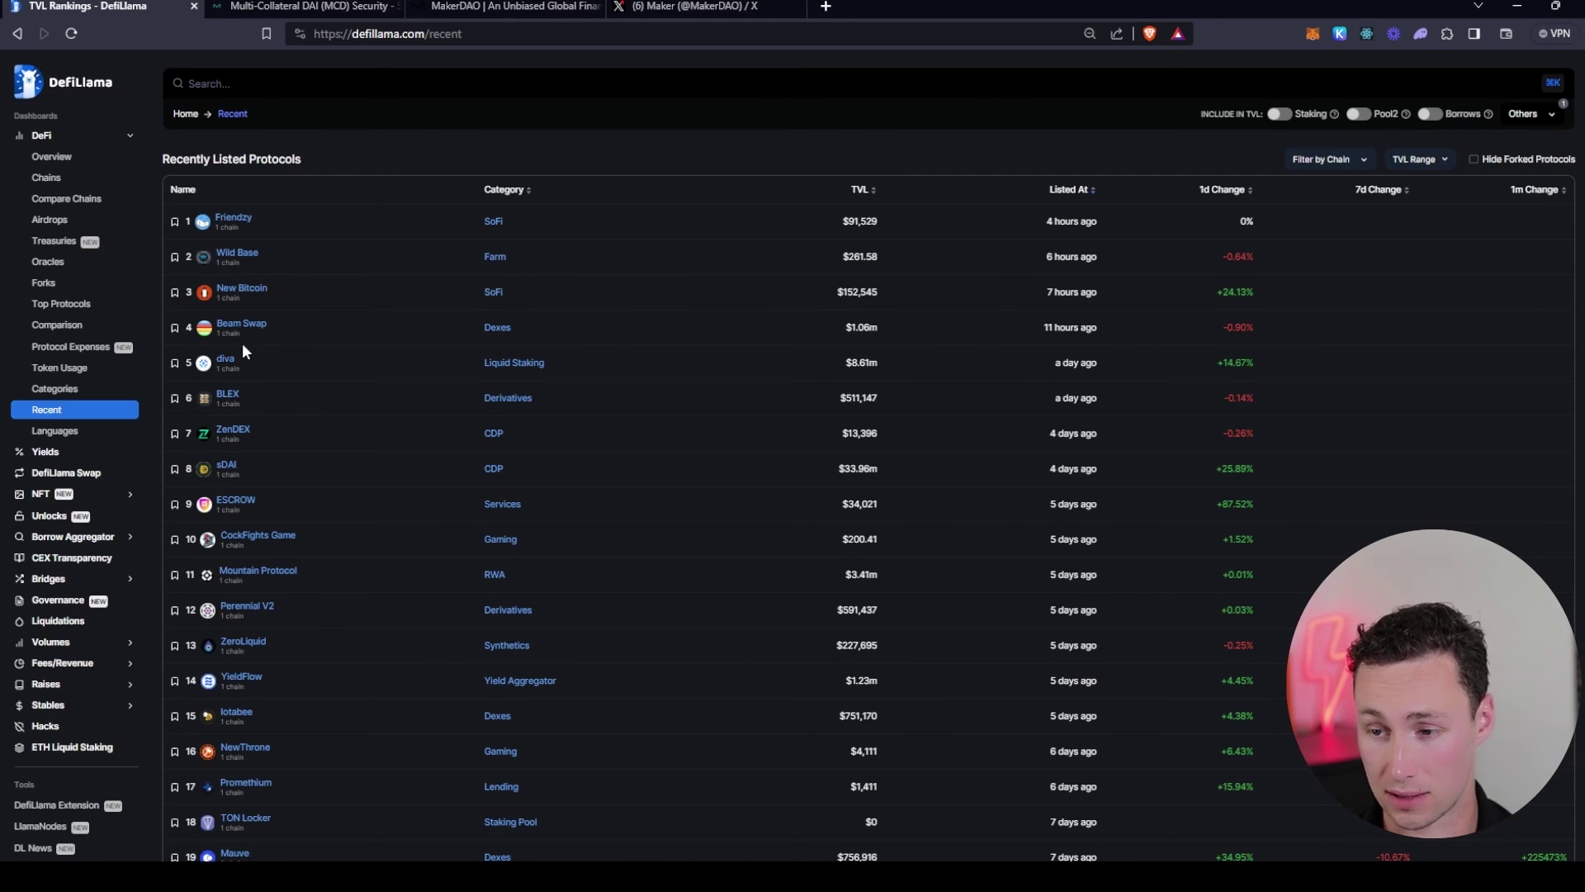
scroll(445, 329, down, 1)
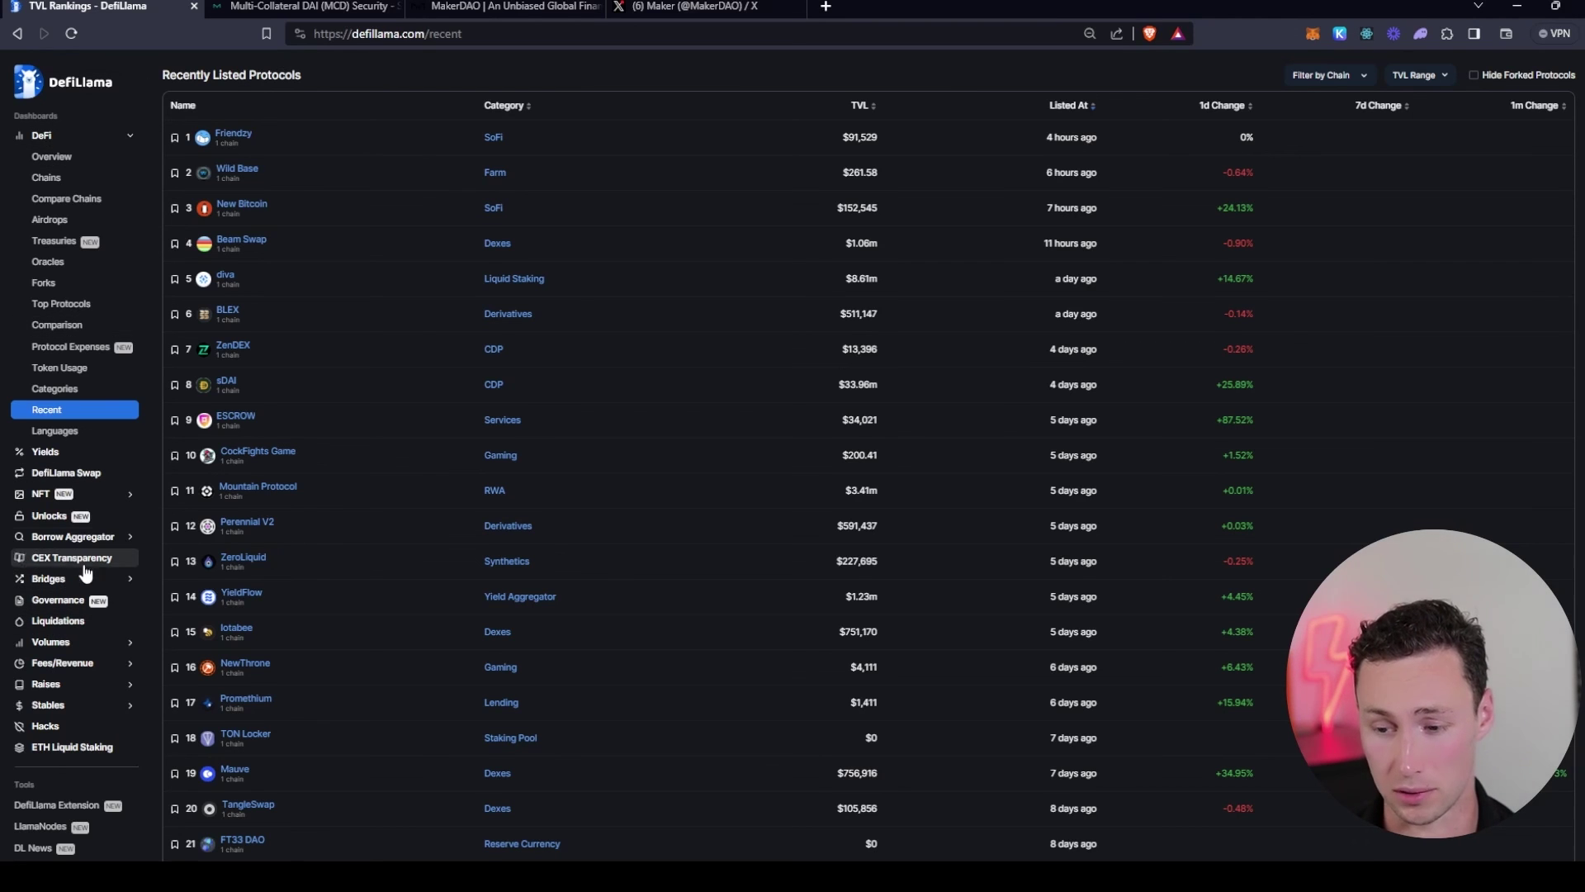
- Open the Dynamo DeFi post 'Ethereum Foundation sells?' and read down to SocialFi fees
click(94, 185)
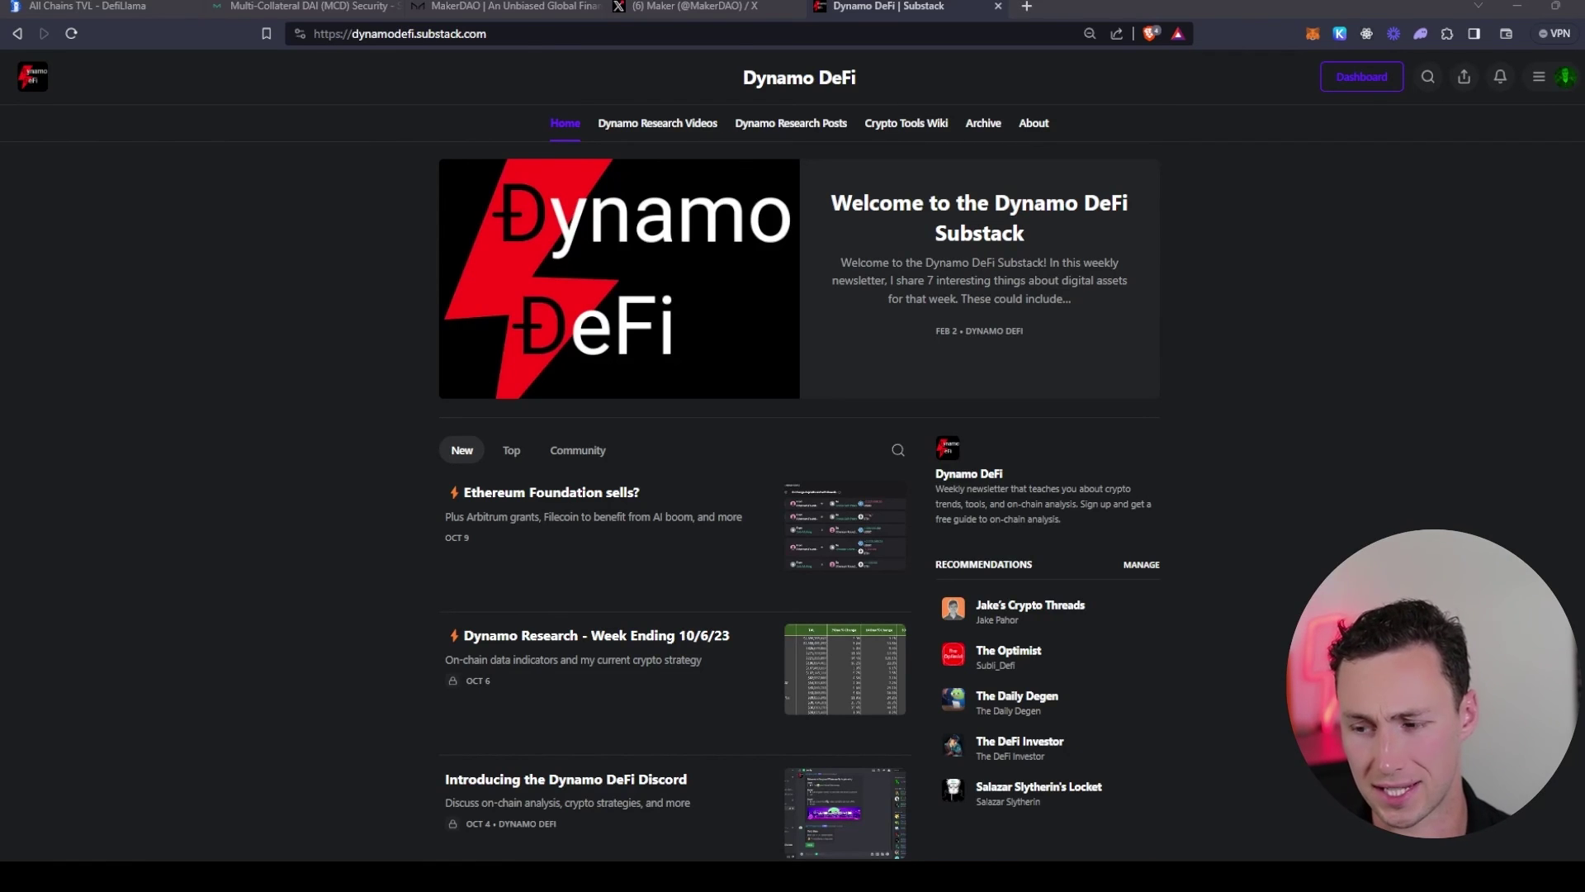
click(627, 492)
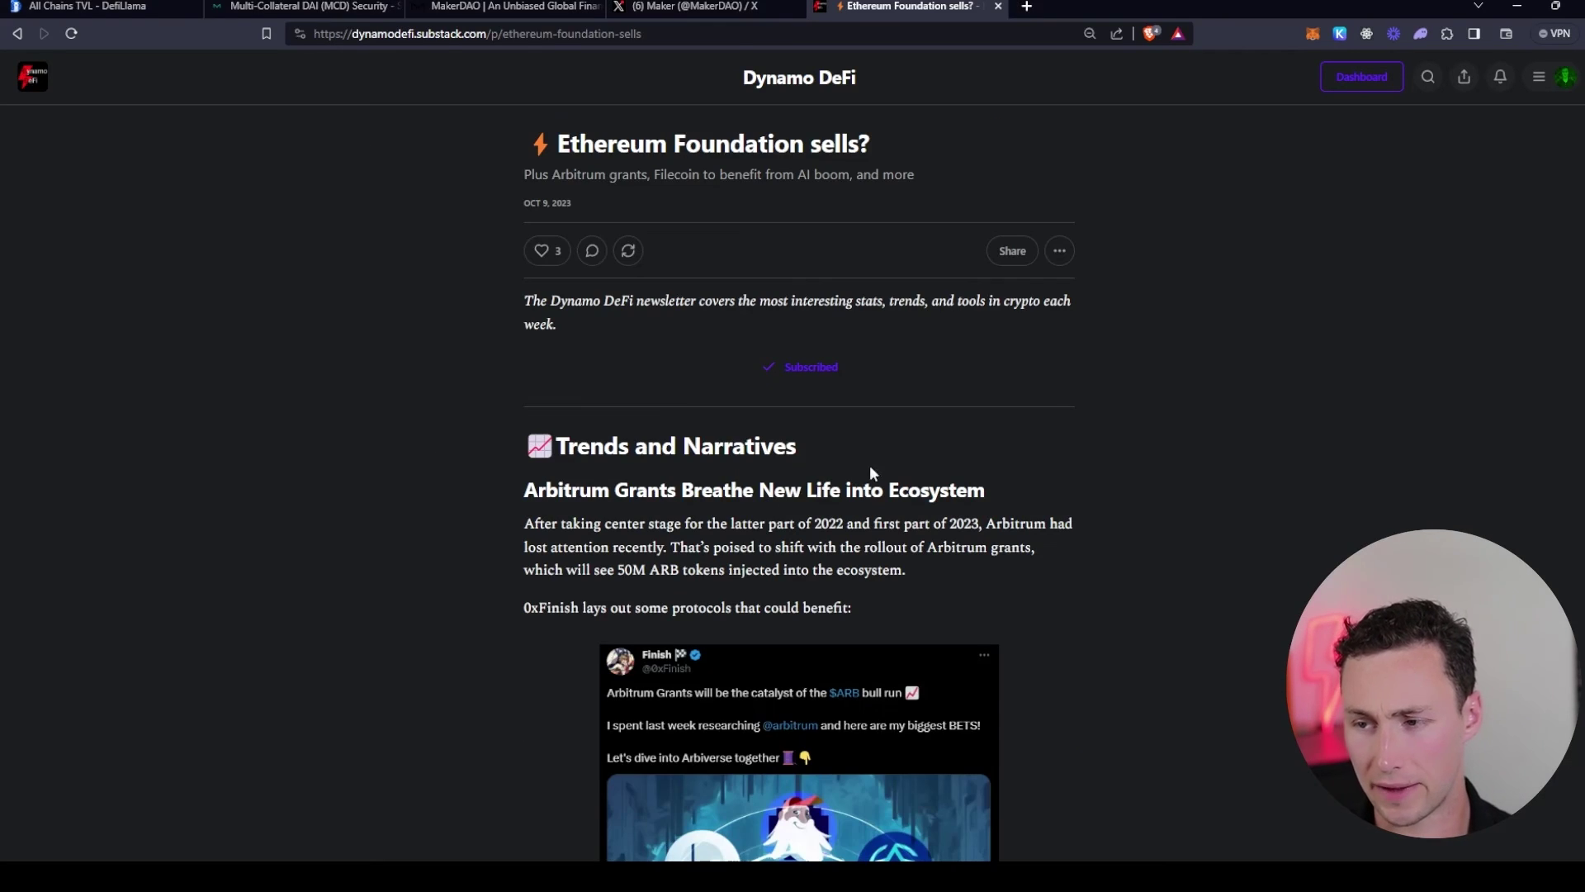
scroll(793, 455, down, 1)
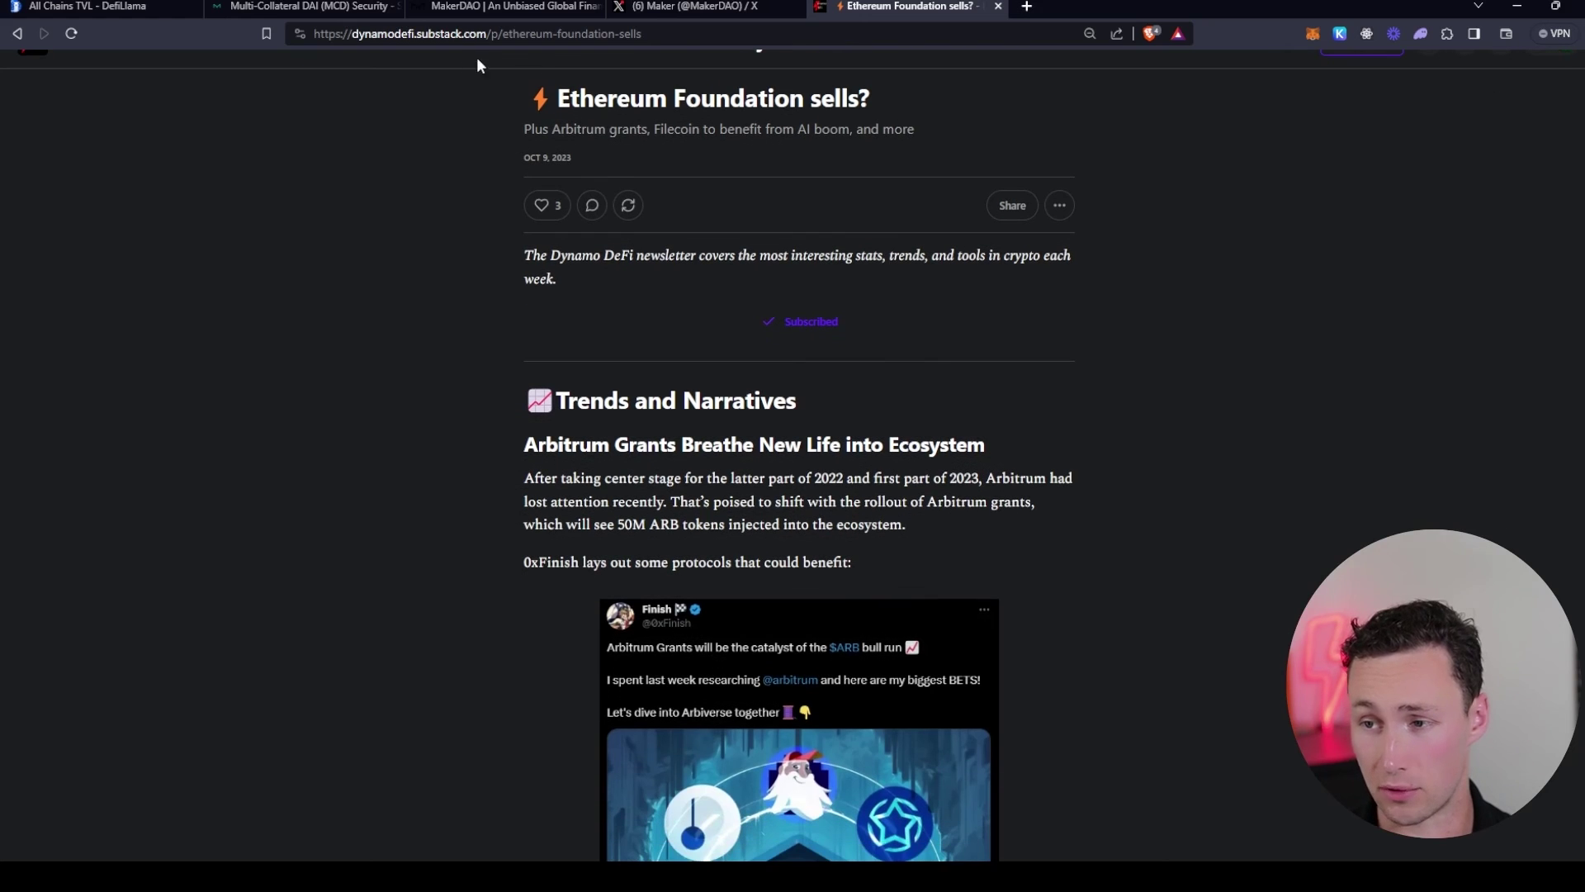
scroll(793, 456, down, 20)
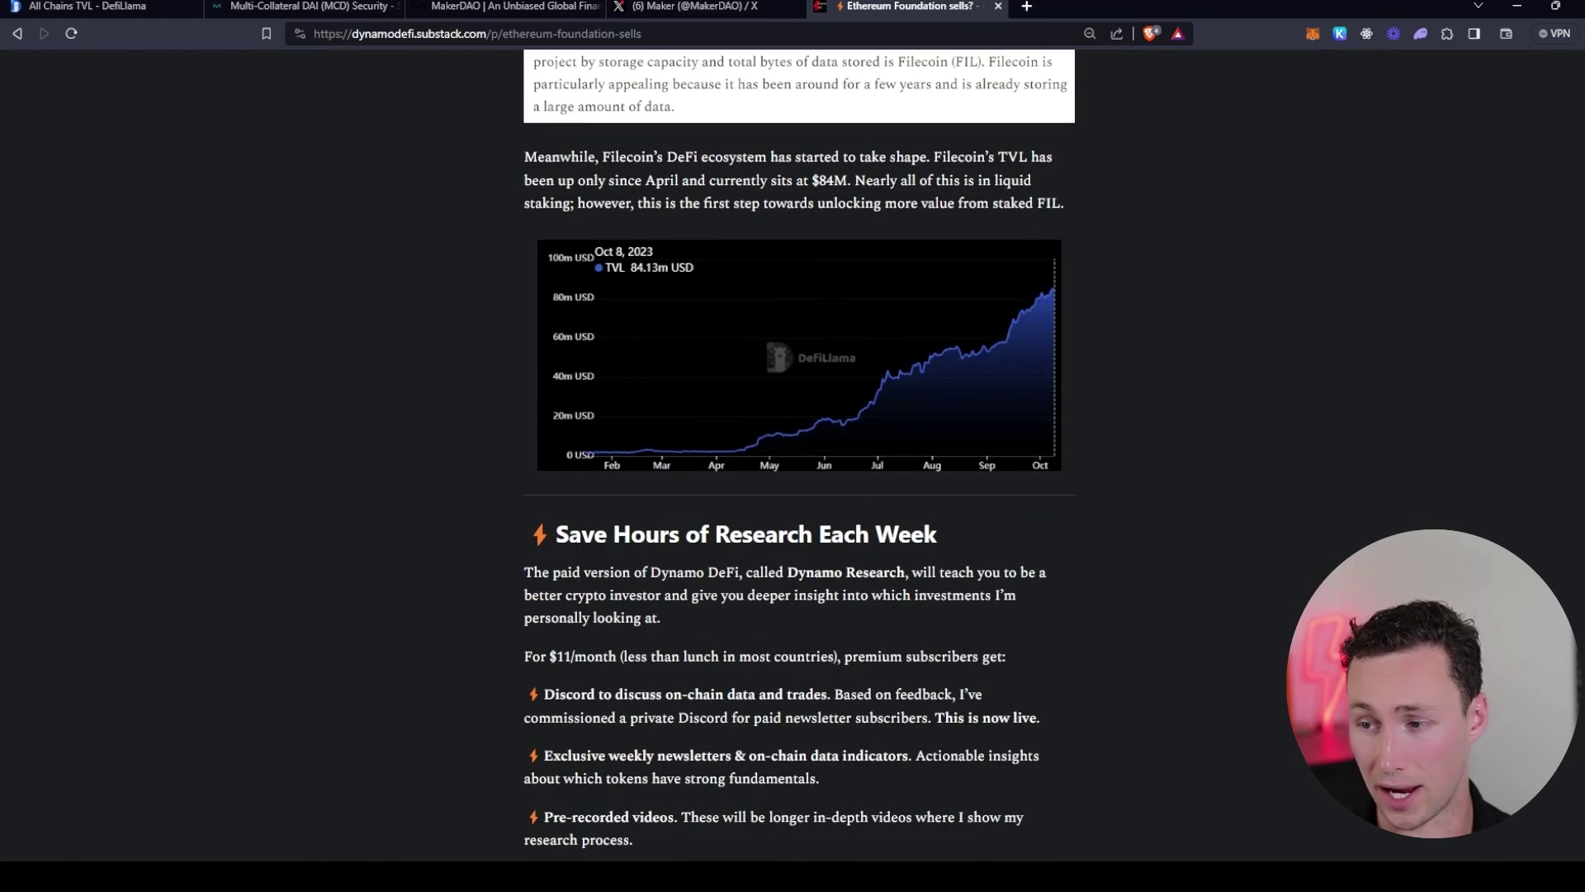
scroll(798, 456, down, 14)
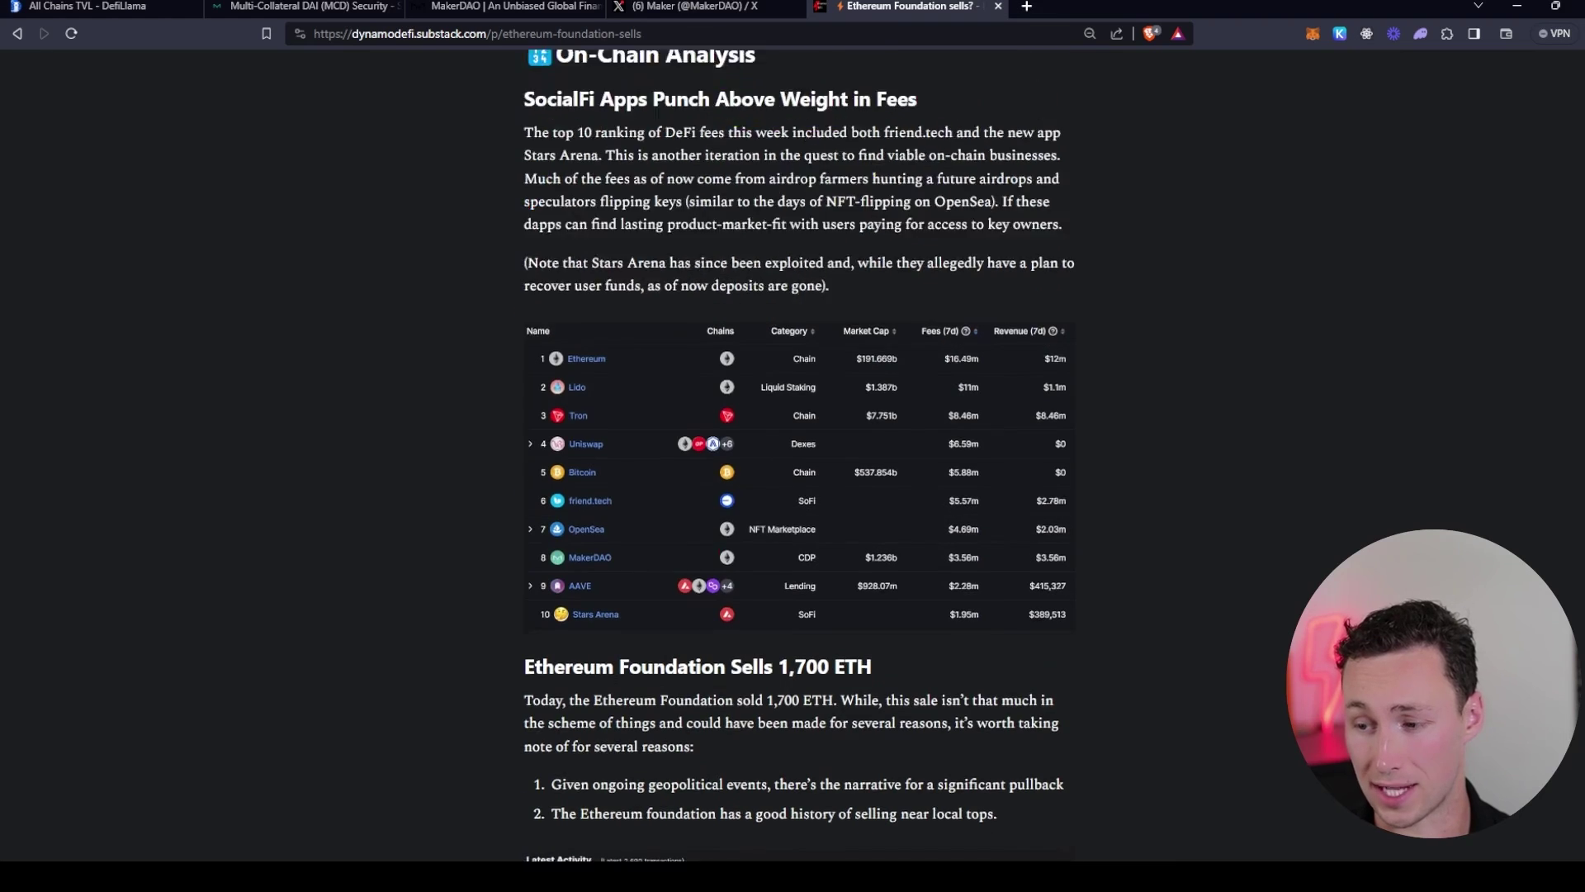